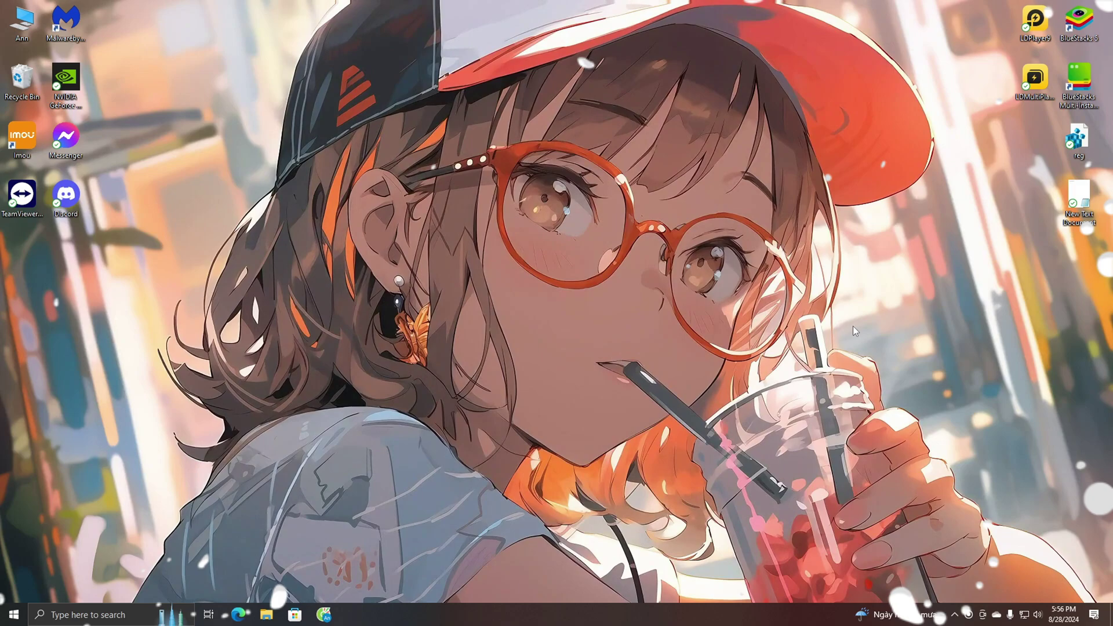
- Open the Cốc Cốc browser with a user profile and search the web for "playnite"
click(326, 617)
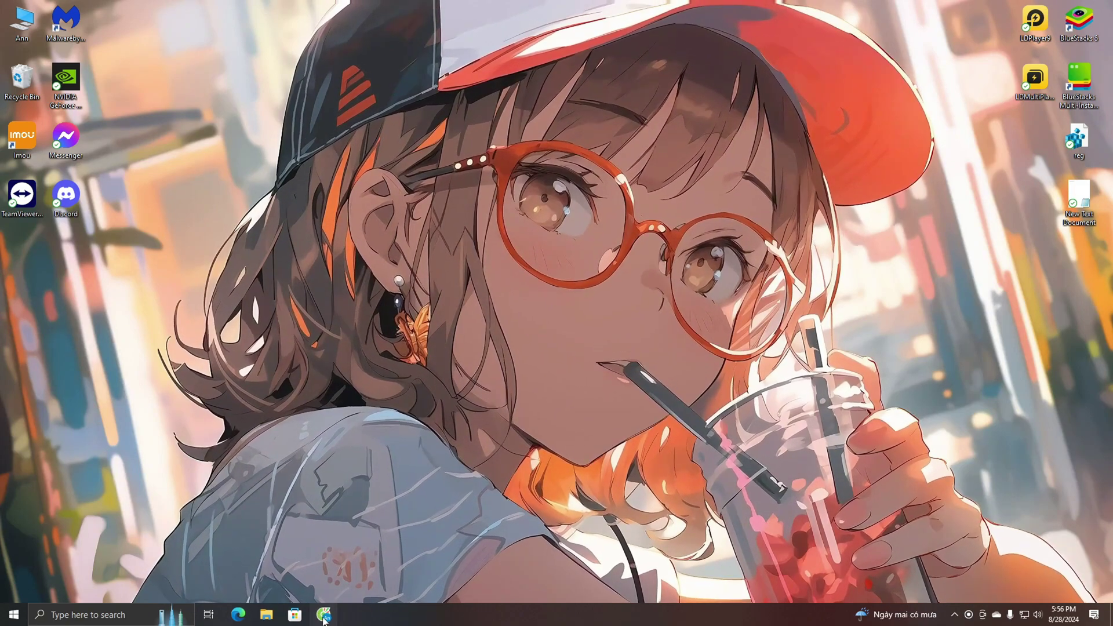
click(389, 267)
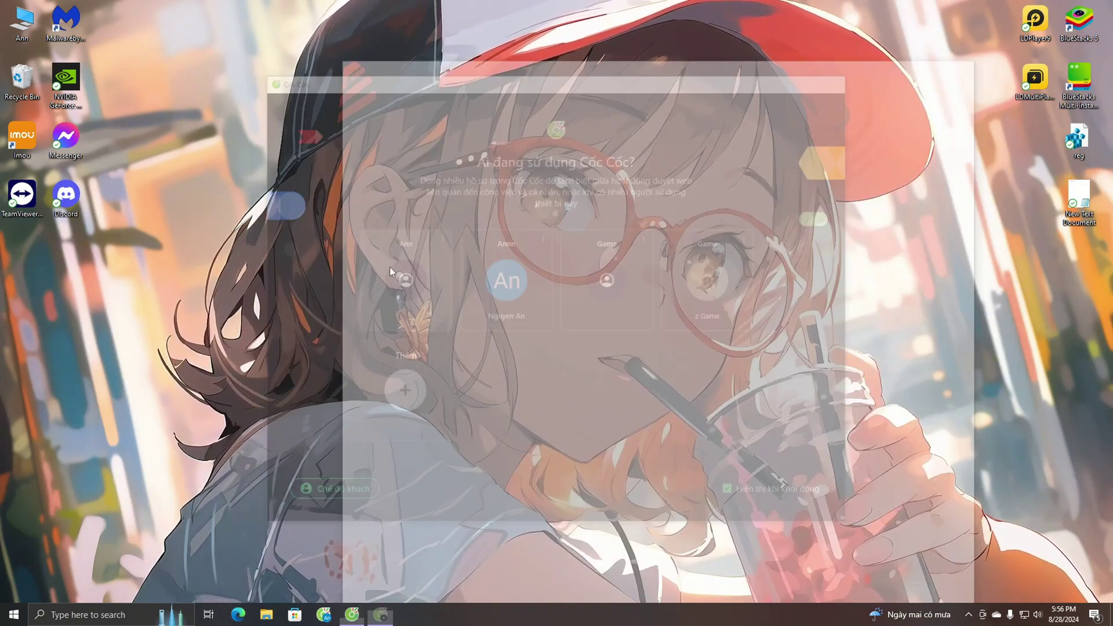
double_click(723, 57)
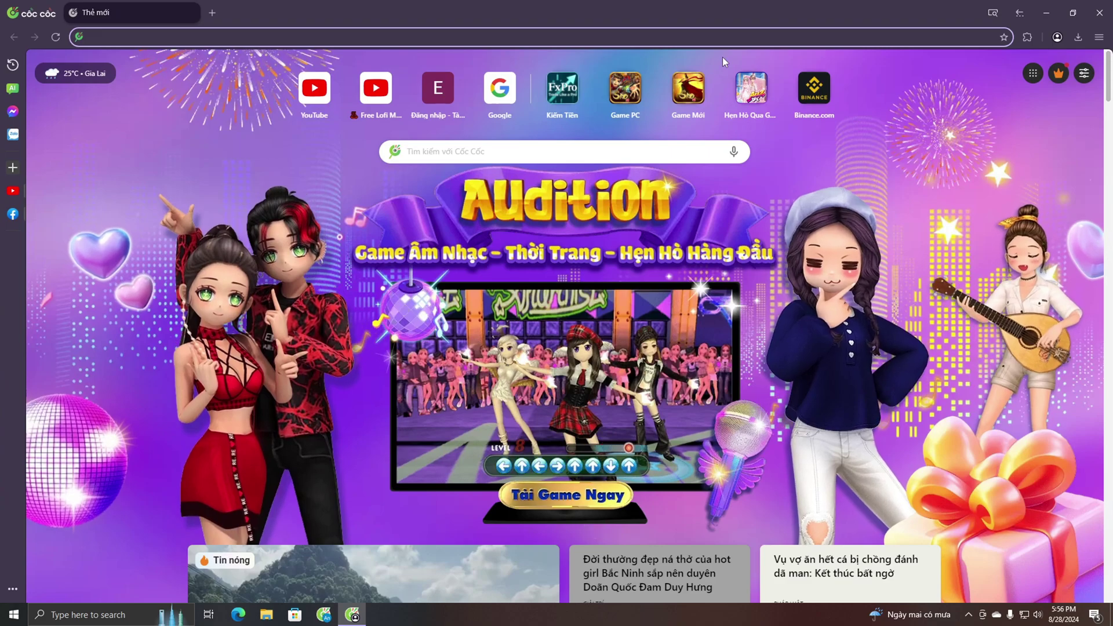
text(playm)
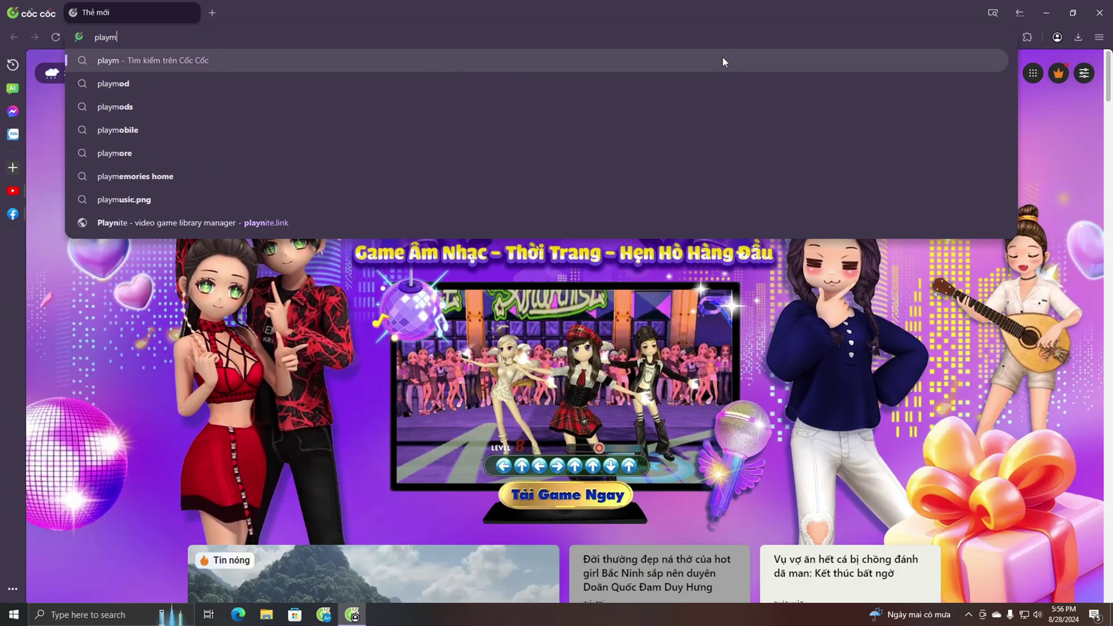
key(BackSpace)
text(nite)
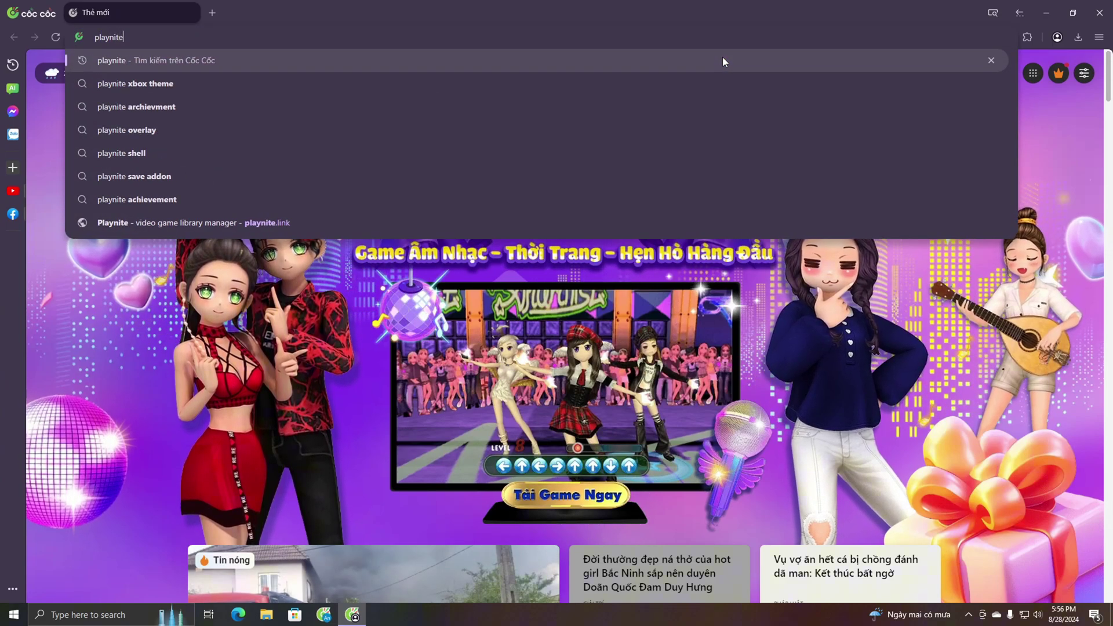
key(Return)
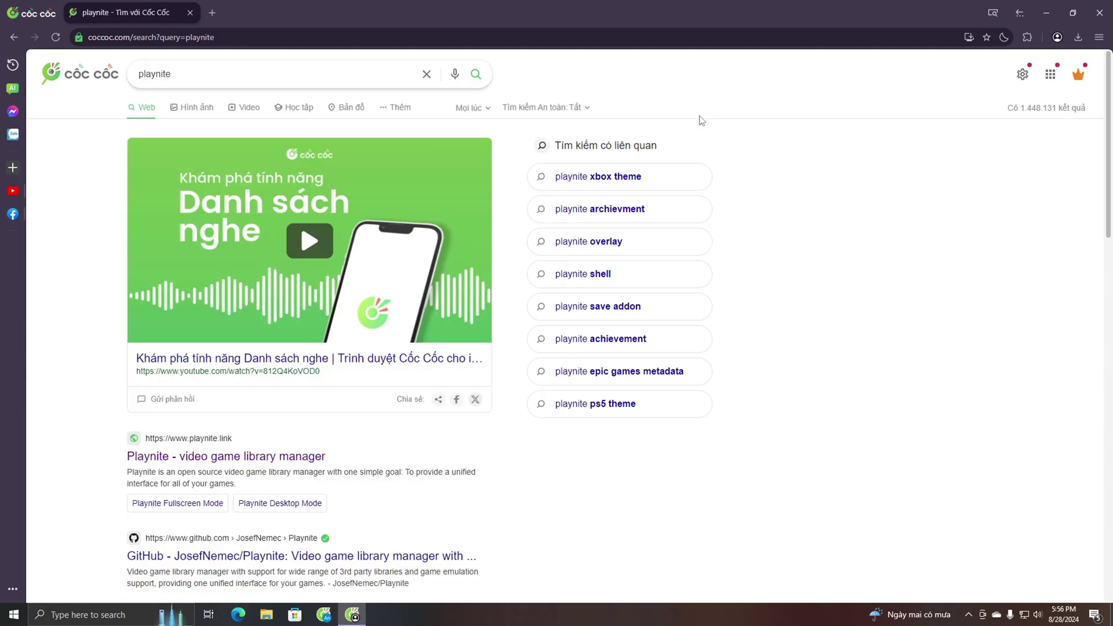
- Open the official Playnite website from the search results and download the Windows installer
double_click(155, 73)
click(91, 218)
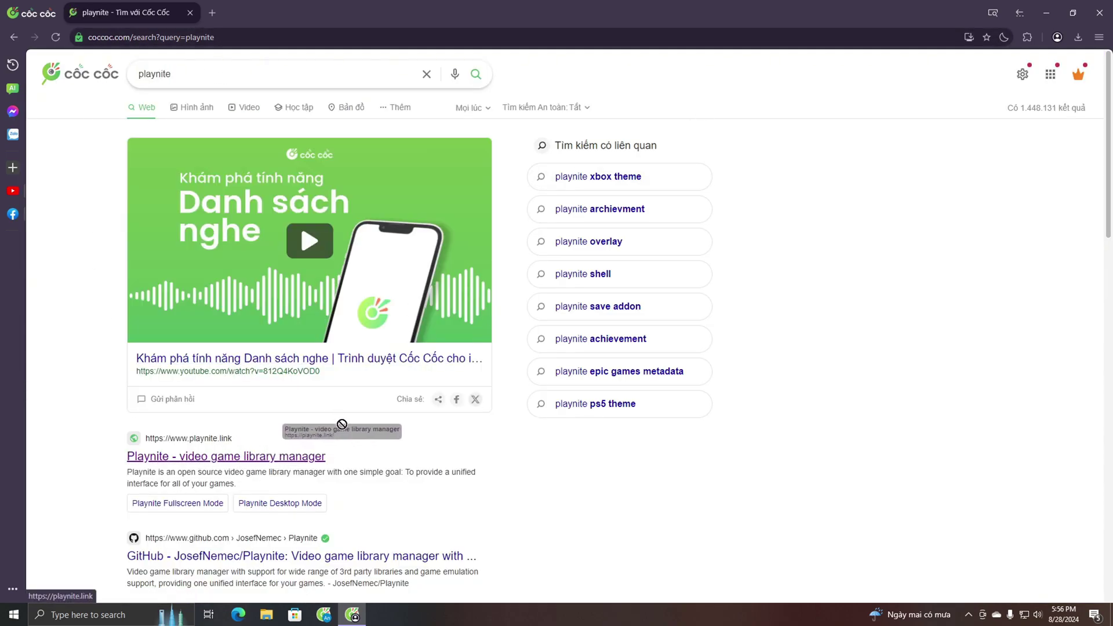
click(217, 442)
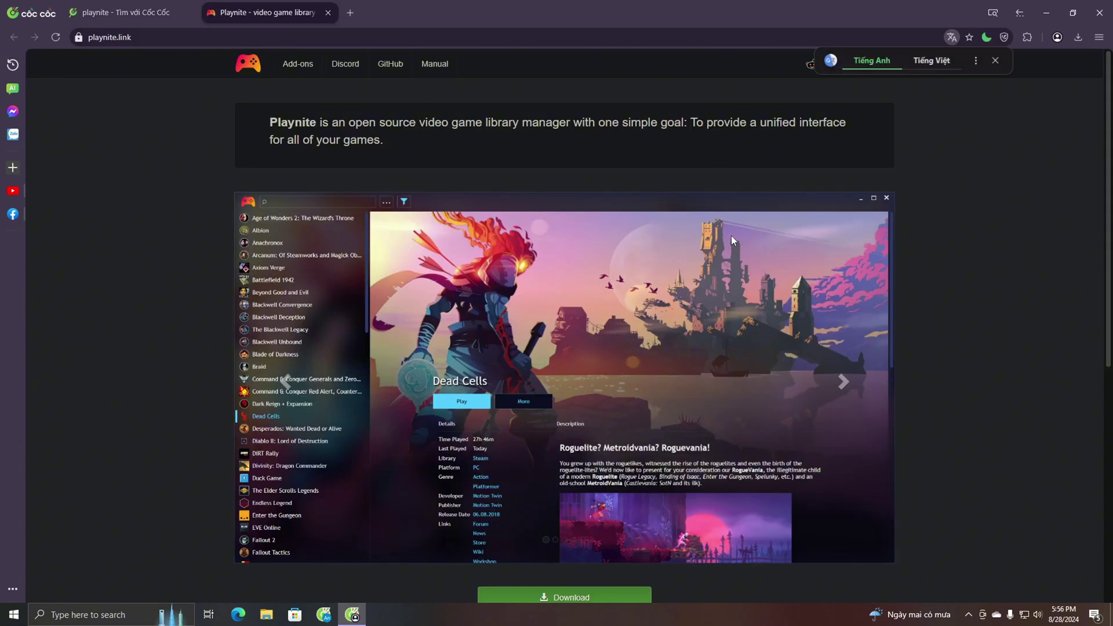
scroll(592, 228, down, 1)
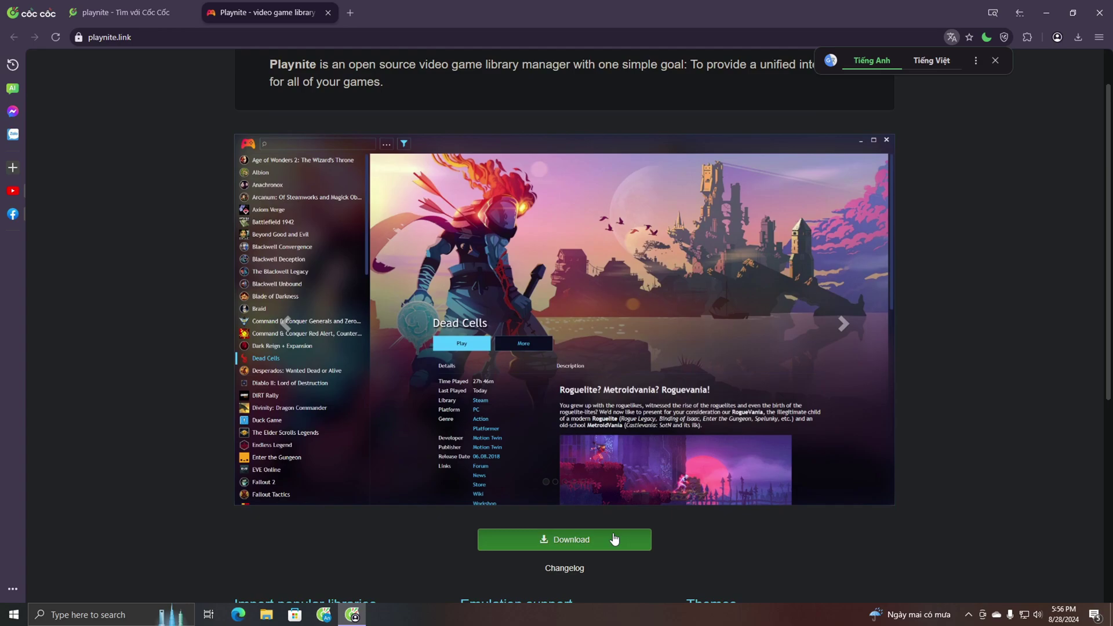
click(583, 545)
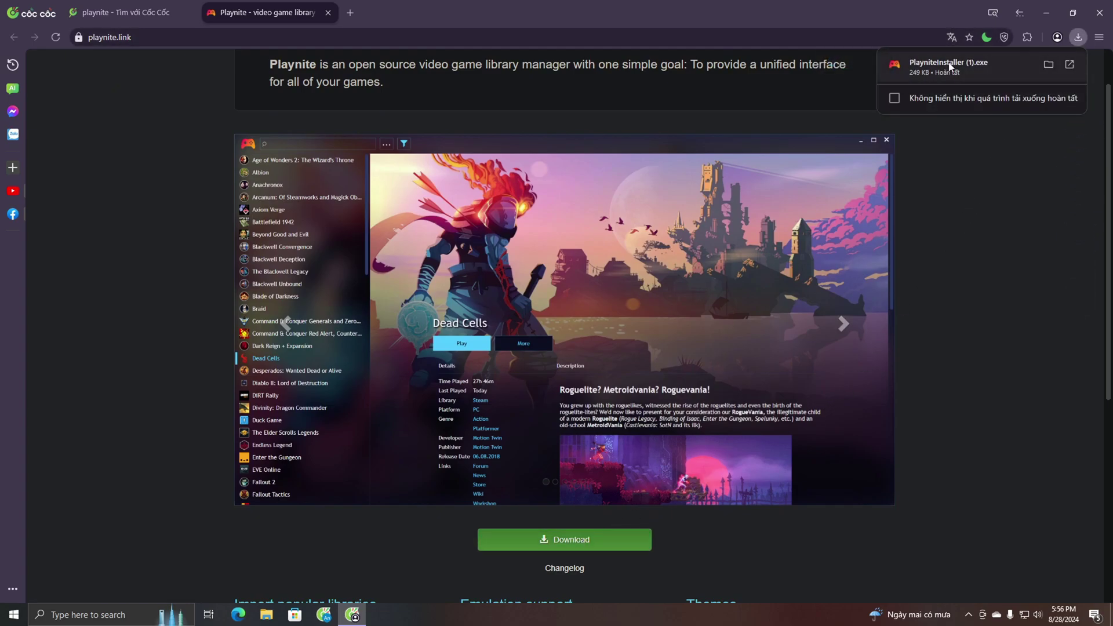
- Run the downloaded Playnite installer, closing the browser with all its tabs, and install Playnite in the default destination folder
click(1069, 65)
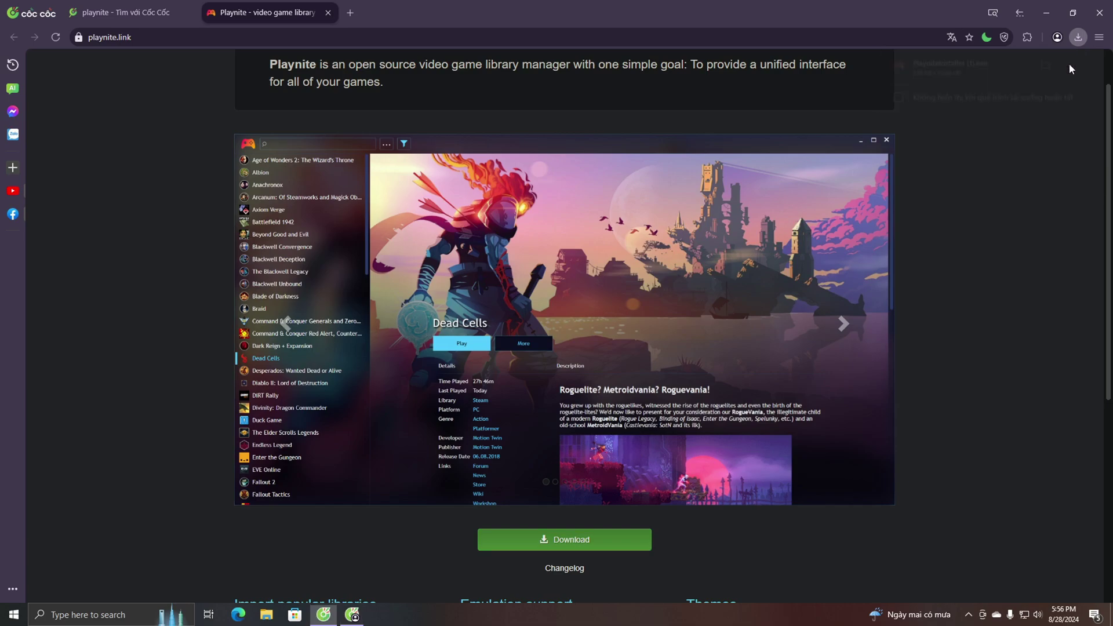
click(1093, 13)
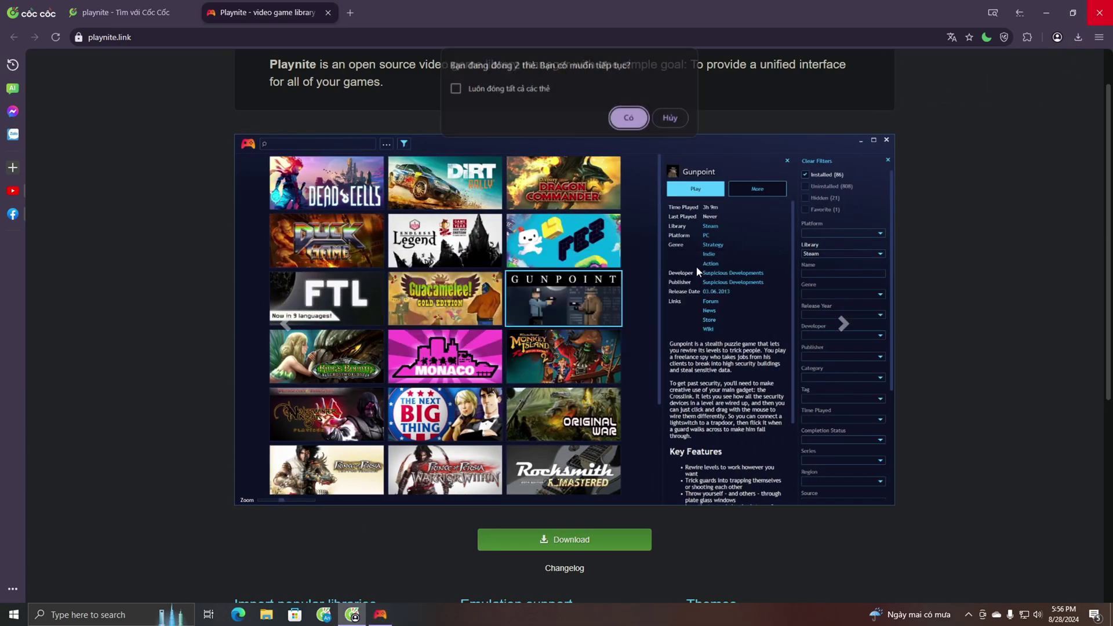
click(629, 115)
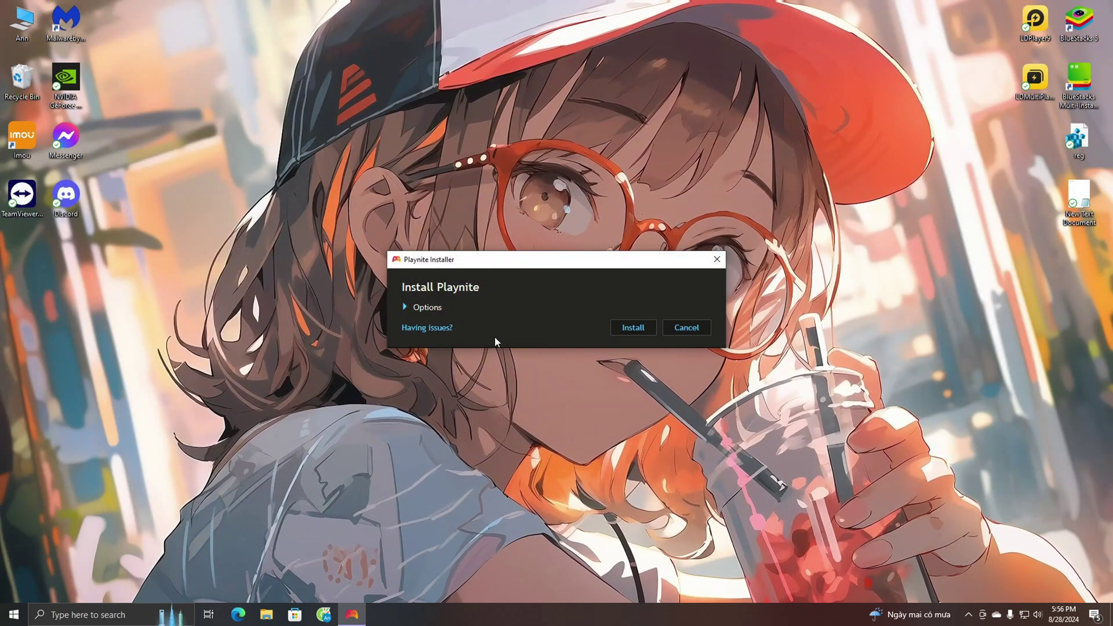
click(406, 307)
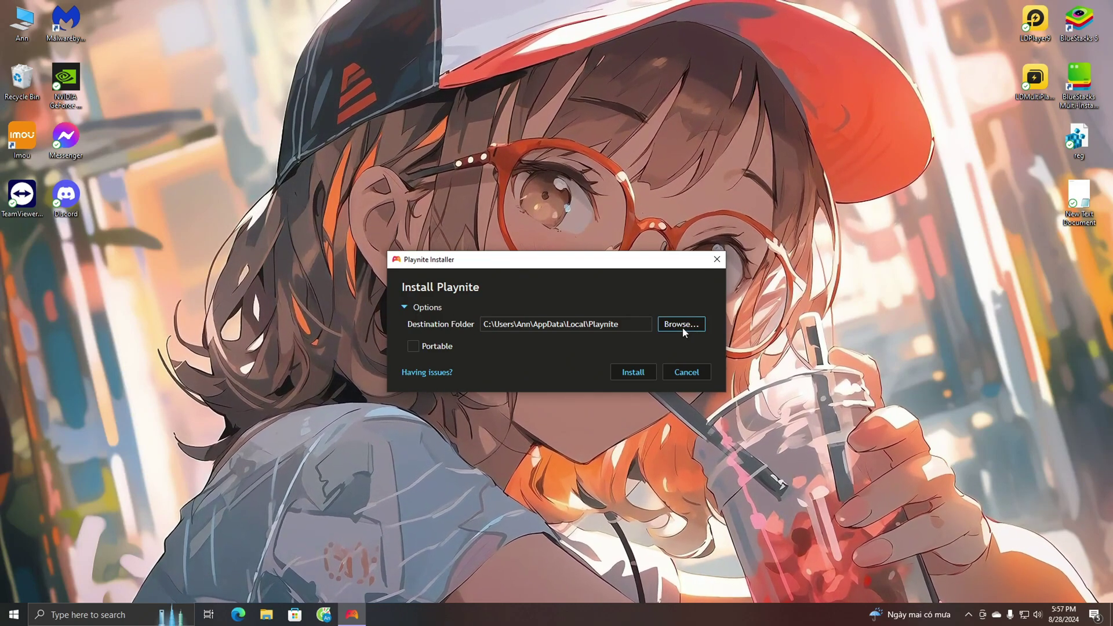
click(642, 376)
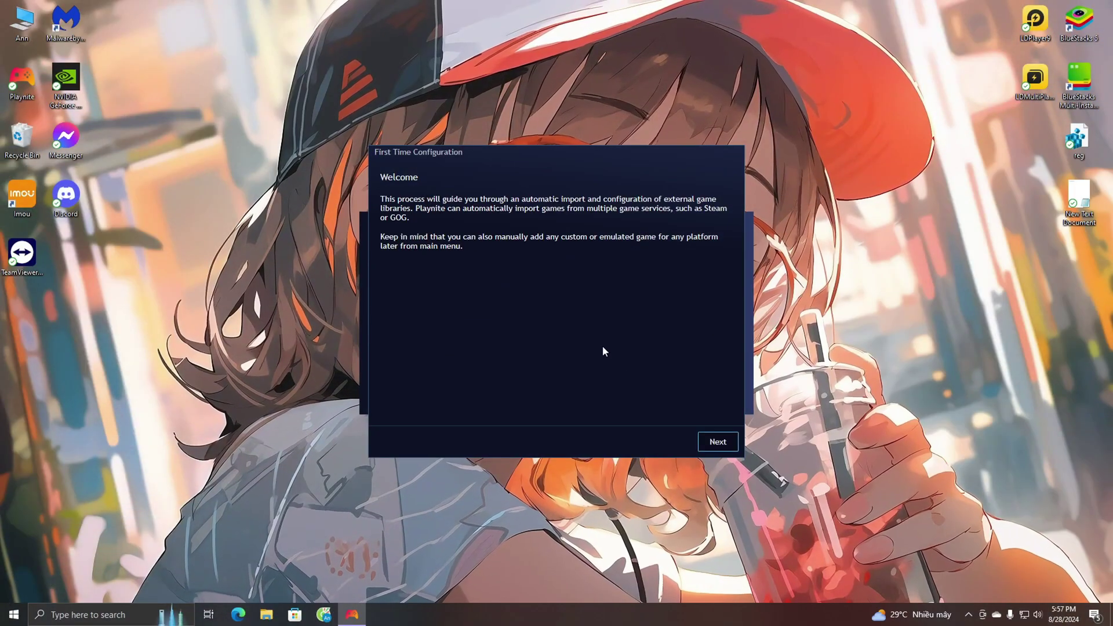
- In the first-time configuration, choose the Steam and Epic Games Store library integrations for installation
click(718, 442)
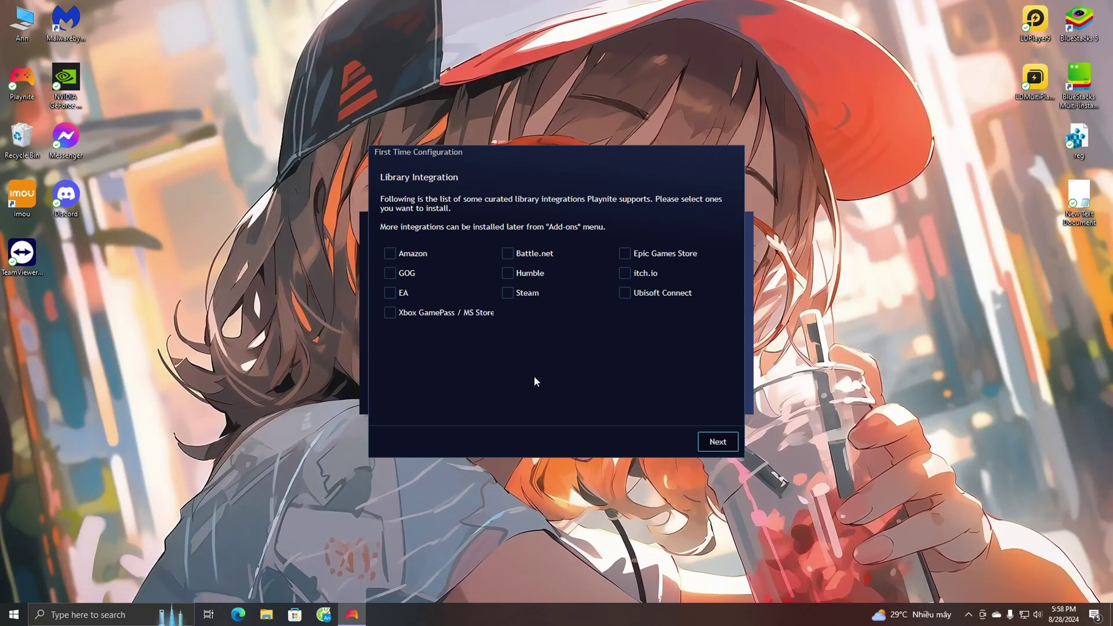
click(508, 293)
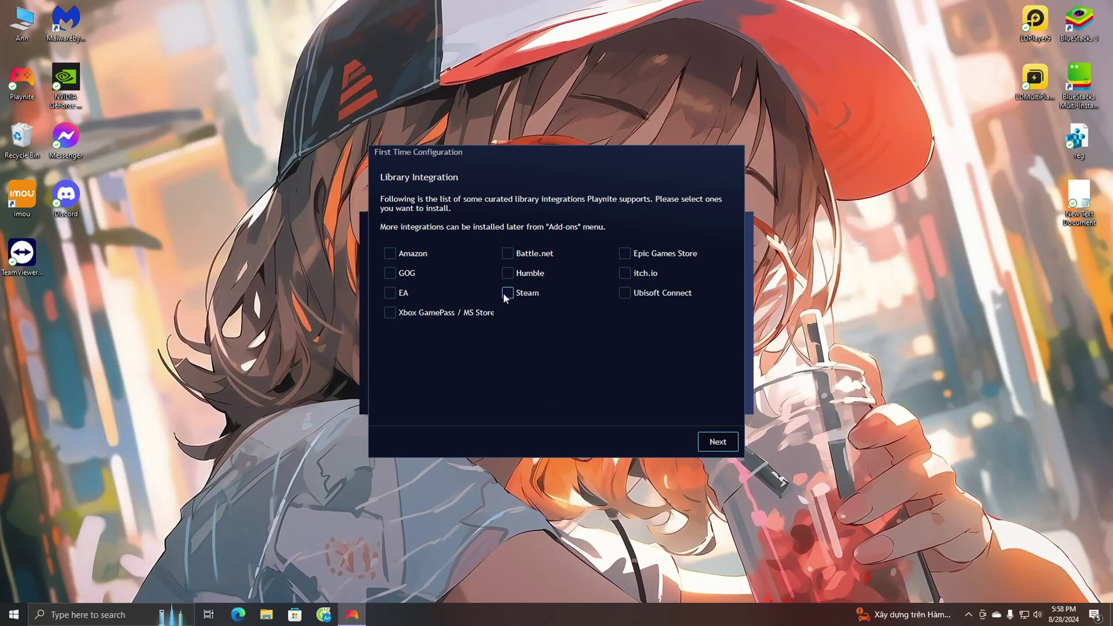
click(625, 253)
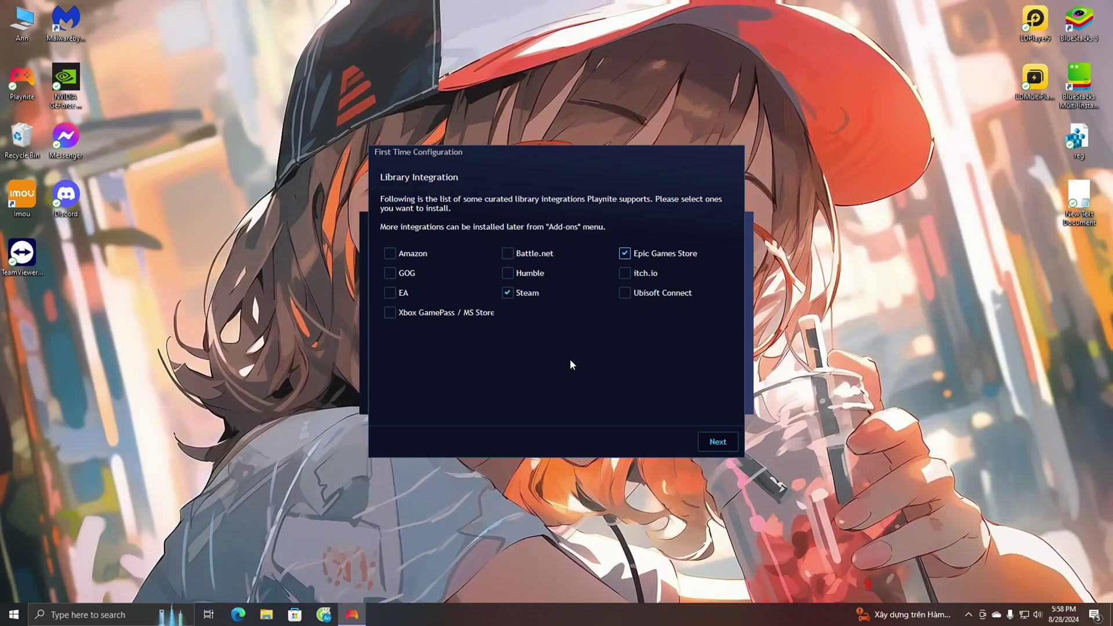
click(713, 443)
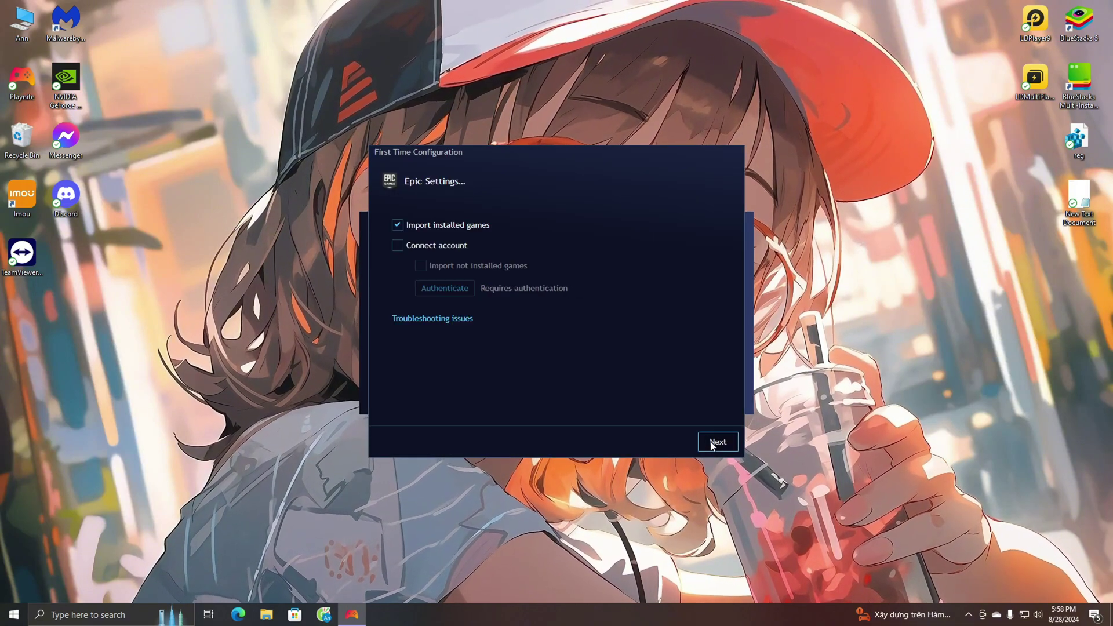
- Accept the default Epic and Steam settings that import installed games, and finish the first-time configuration
click(723, 448)
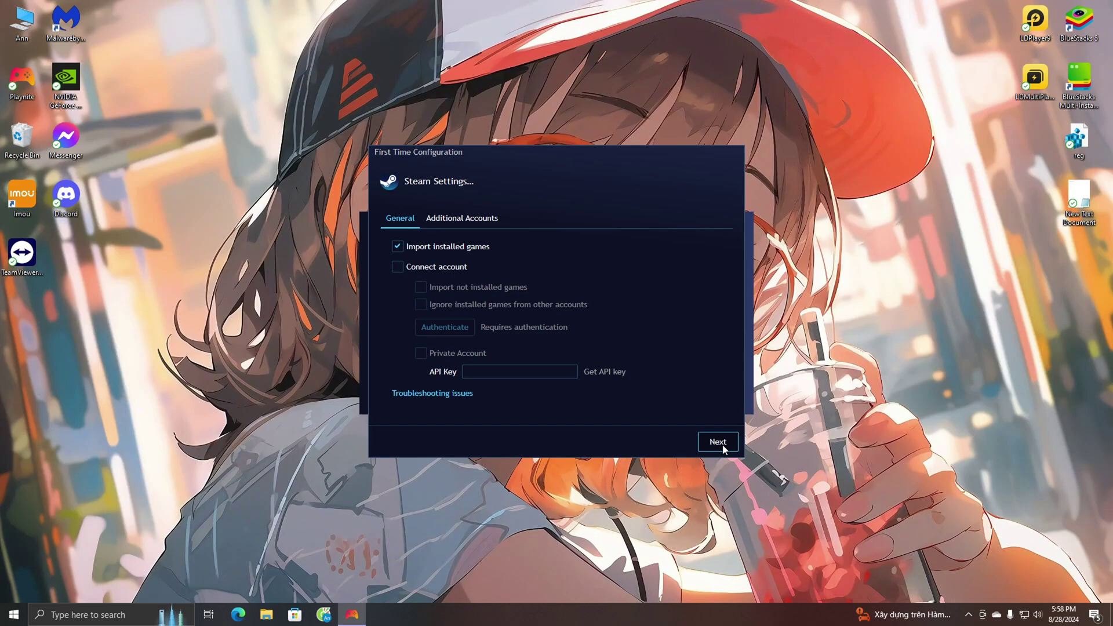
click(723, 447)
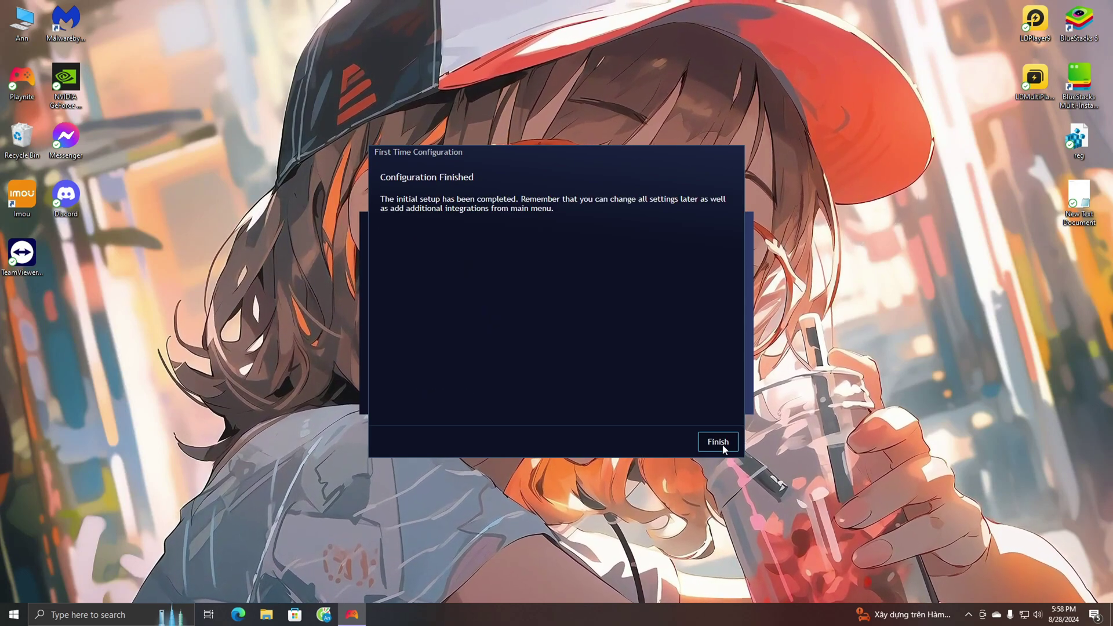
click(723, 447)
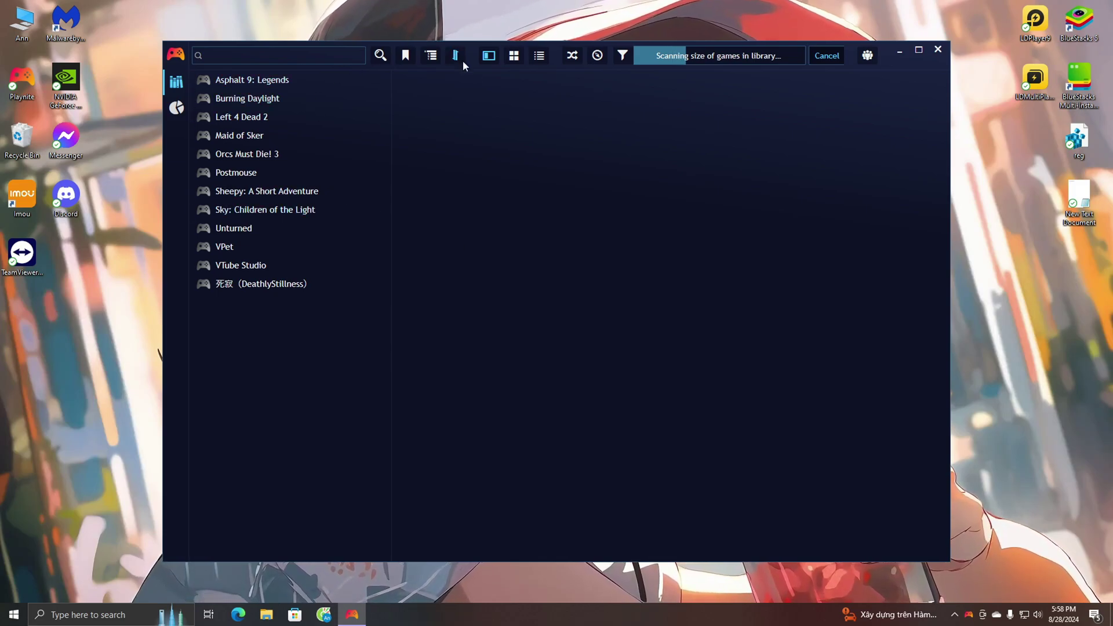
- Show the game library in grid view, maximize the Playnite window and reveal the hidden system tray icons
click(514, 58)
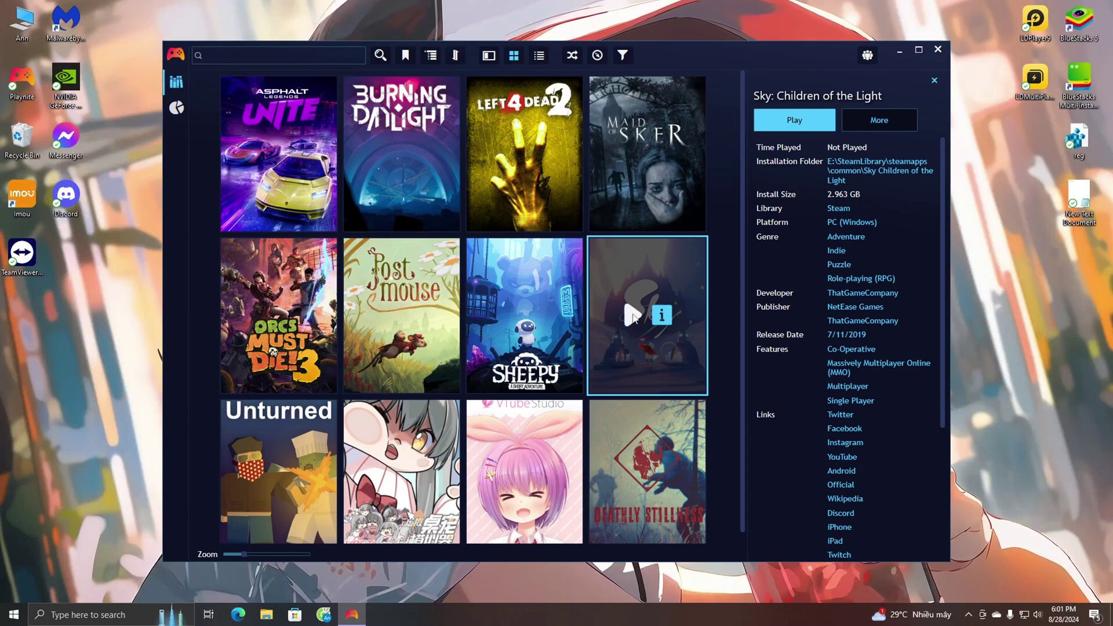
click(921, 52)
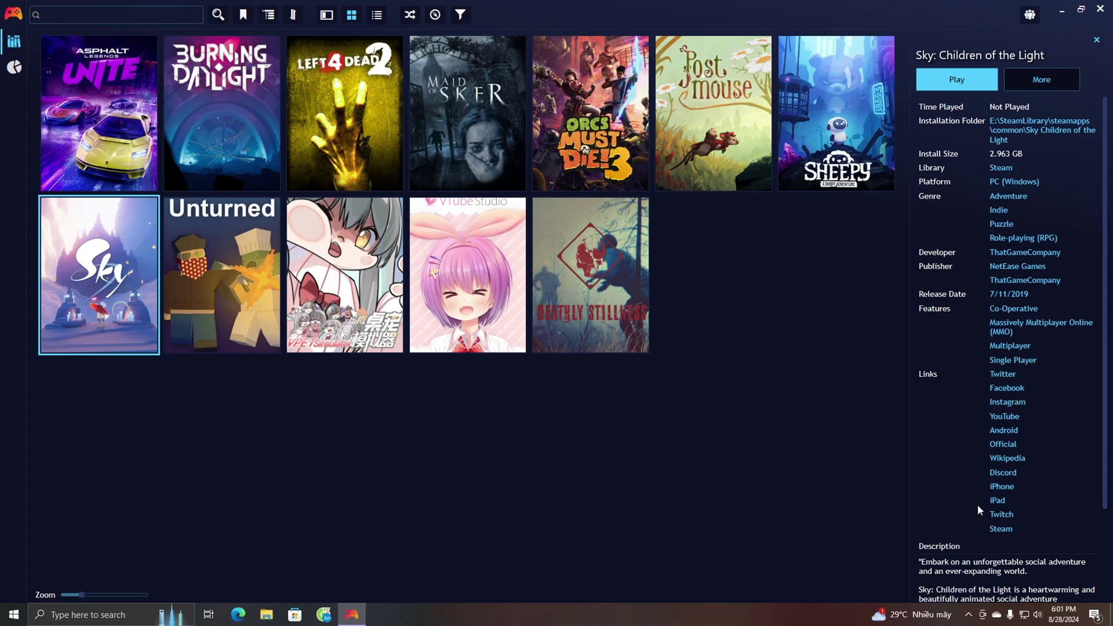
click(969, 616)
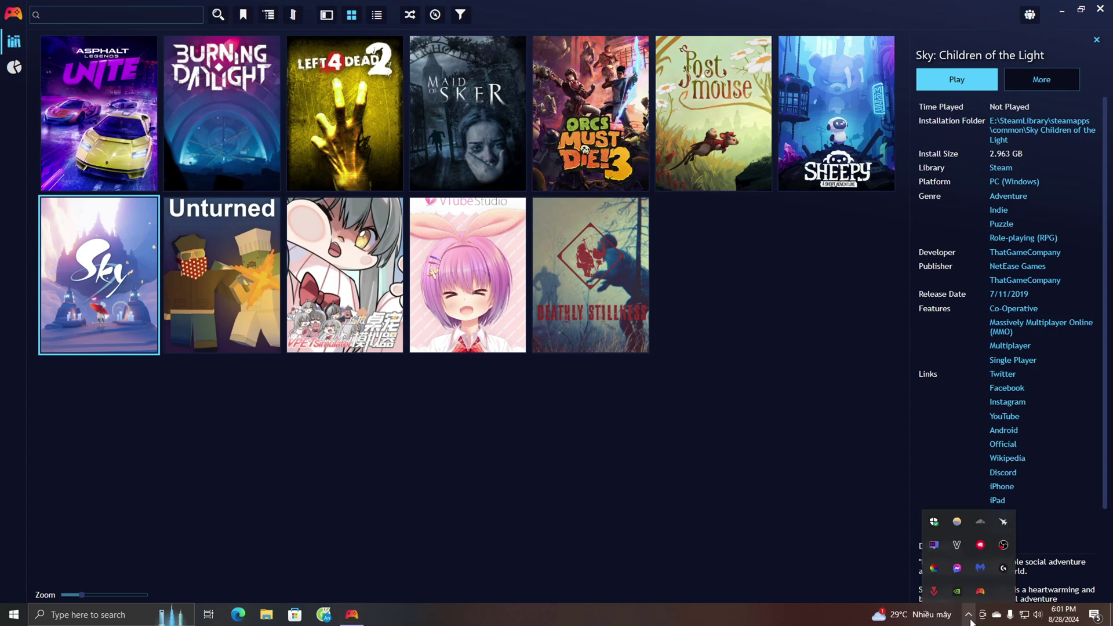
- Set the Playnite language to Tiếng Việt (vi_VN), save the settings and restart Playnite to apply them
click(13, 11)
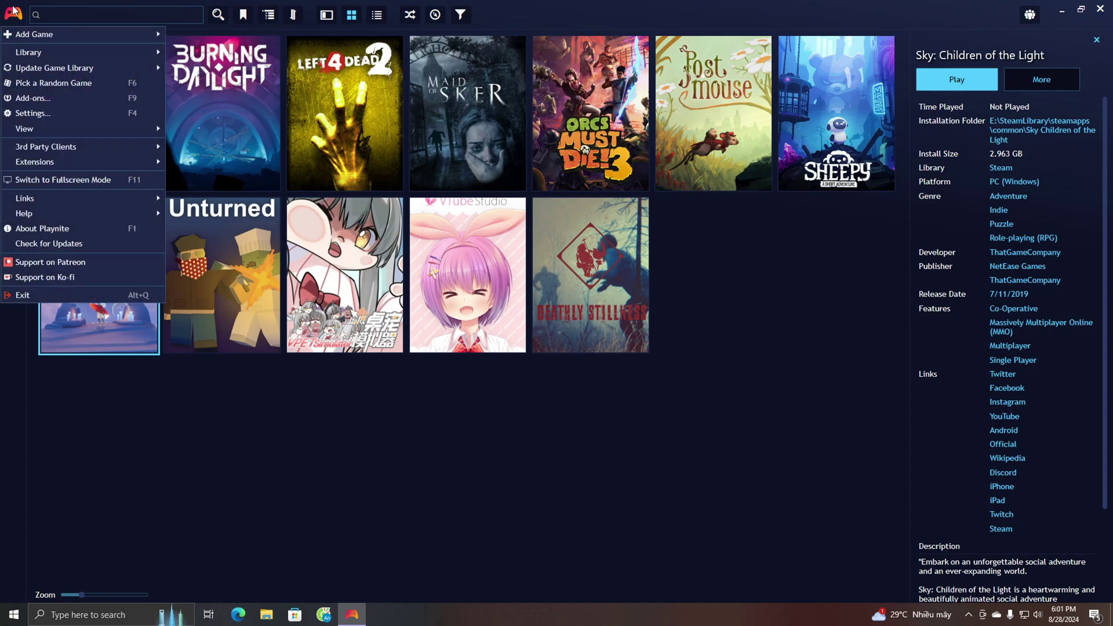
click(45, 113)
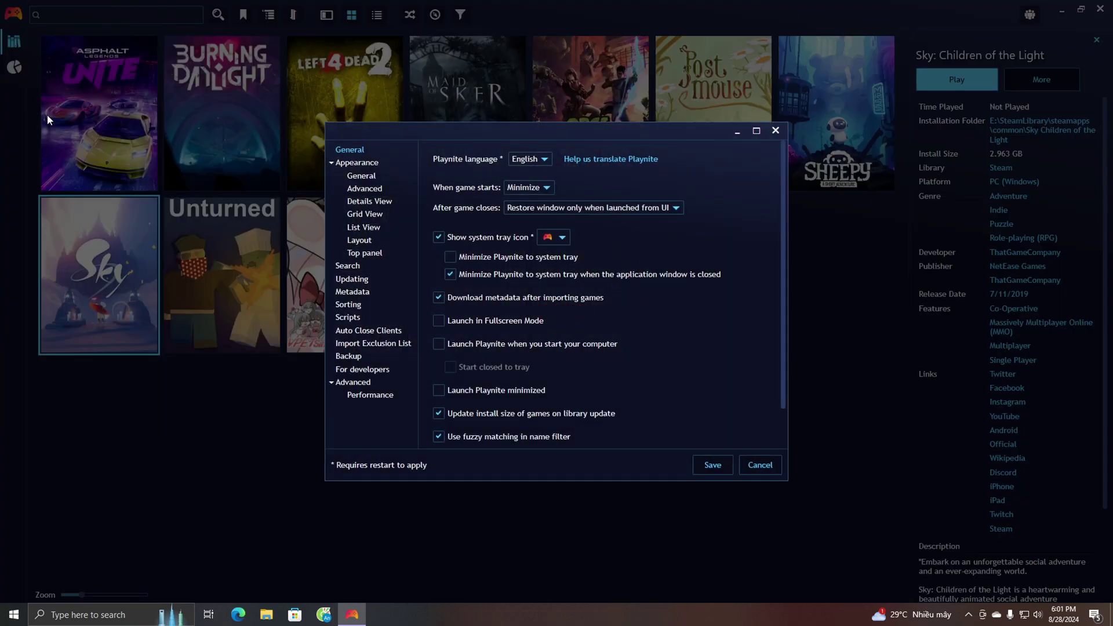
click(538, 161)
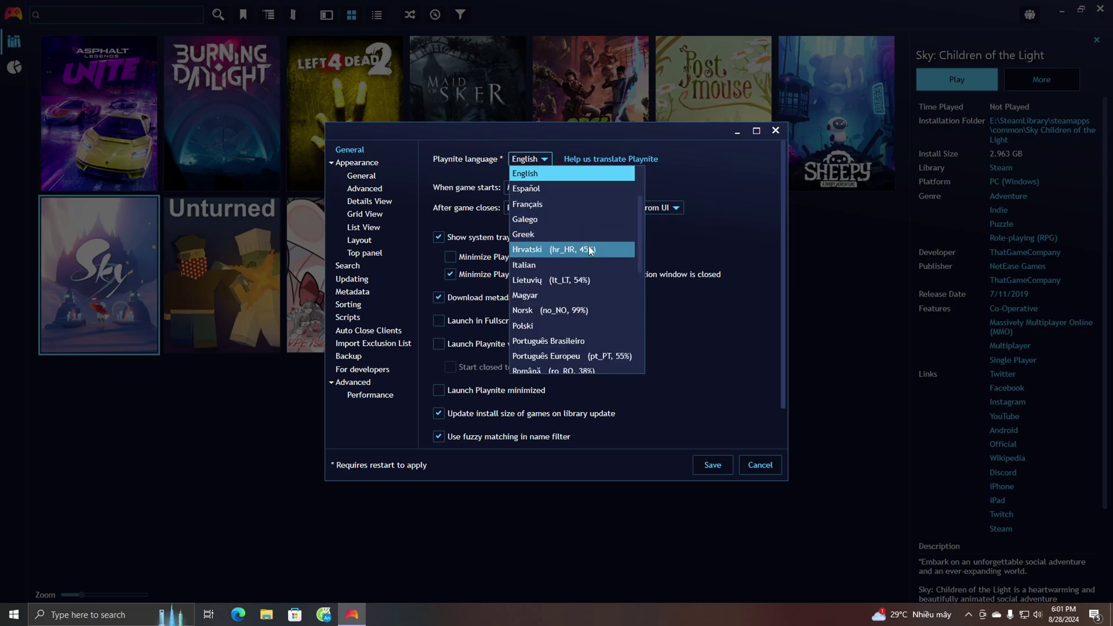
click(554, 250)
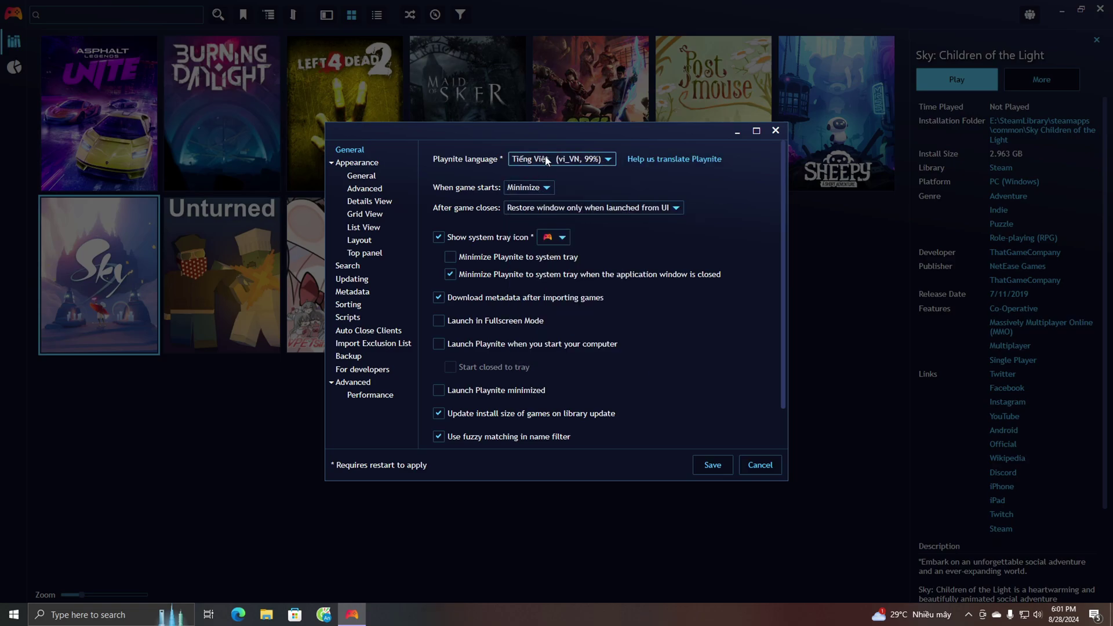
click(714, 465)
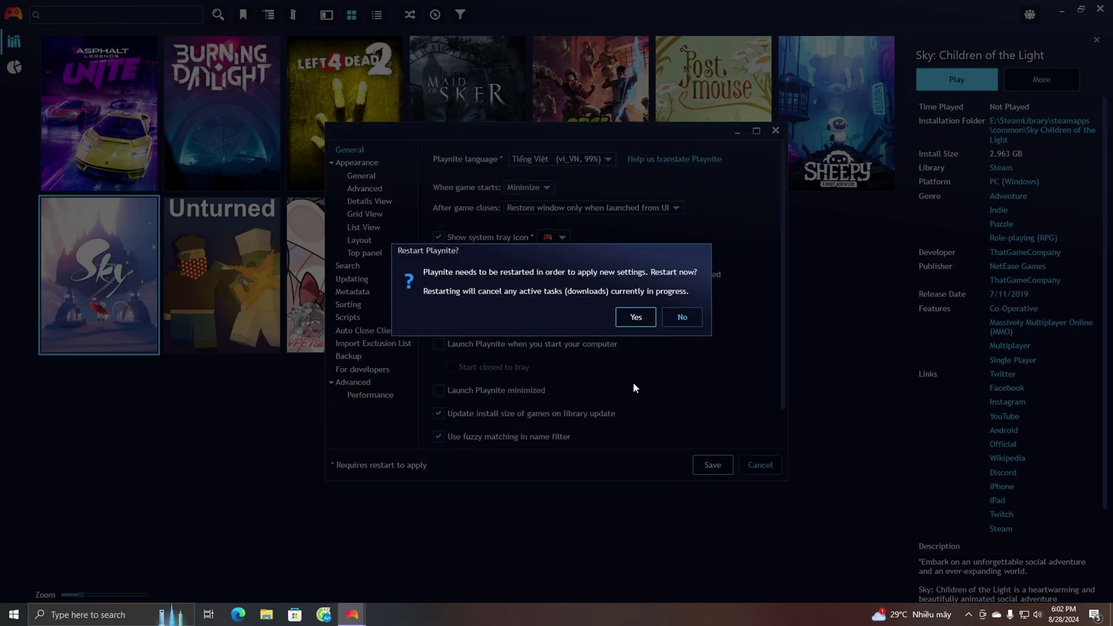
click(635, 317)
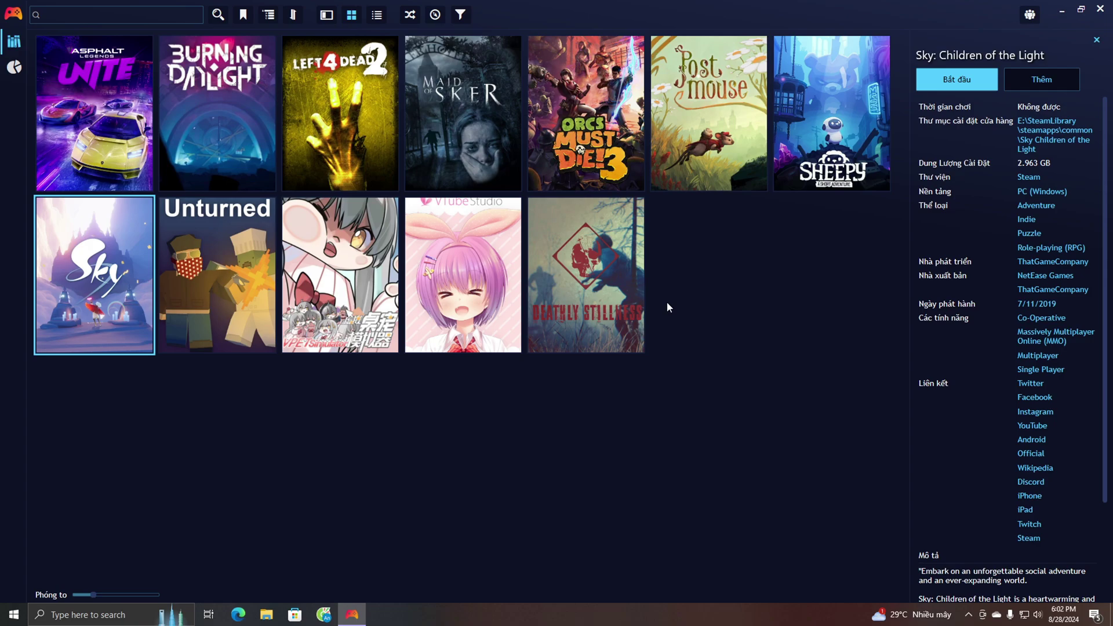
- Start an automatic scan for games to import and scan the Nobi Z folder on Local Disk (E:)
click(753, 169)
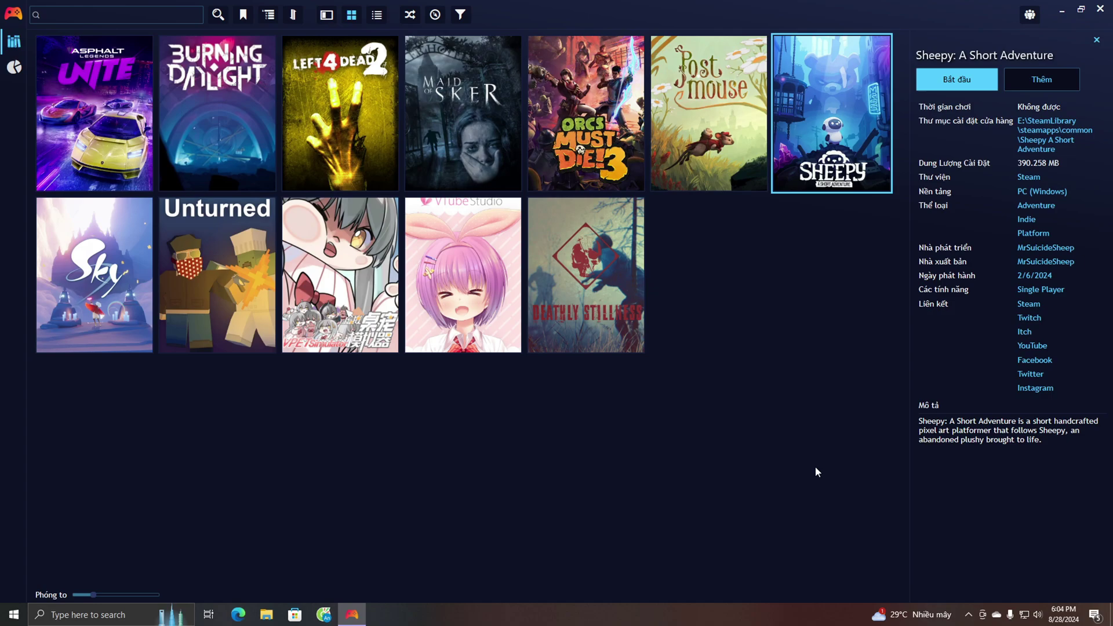
click(9, 18)
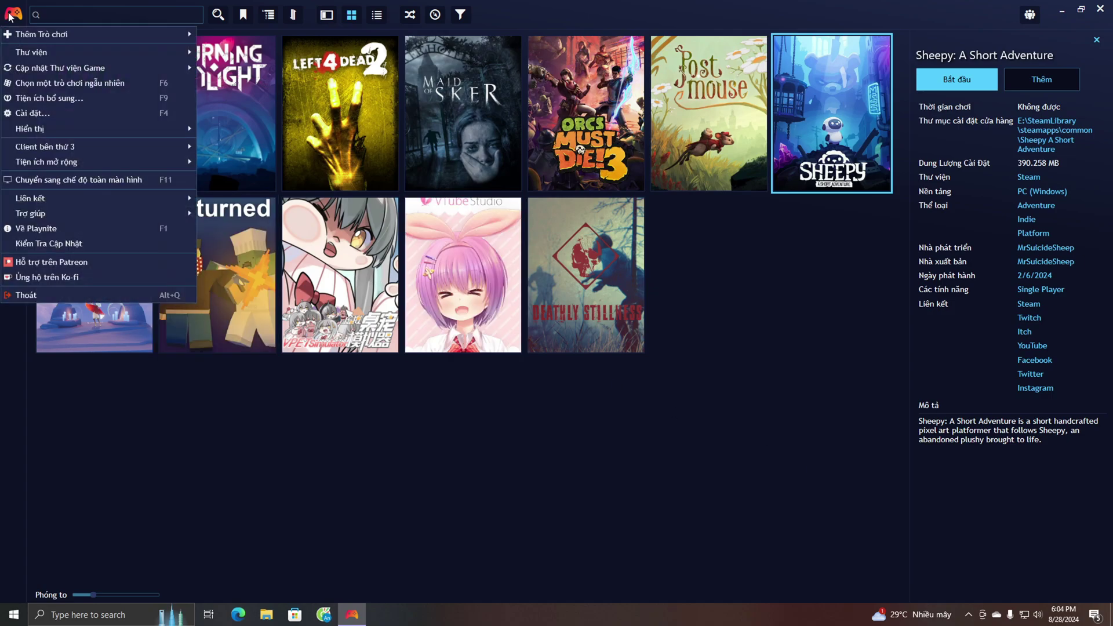
mouse_move(79, 37)
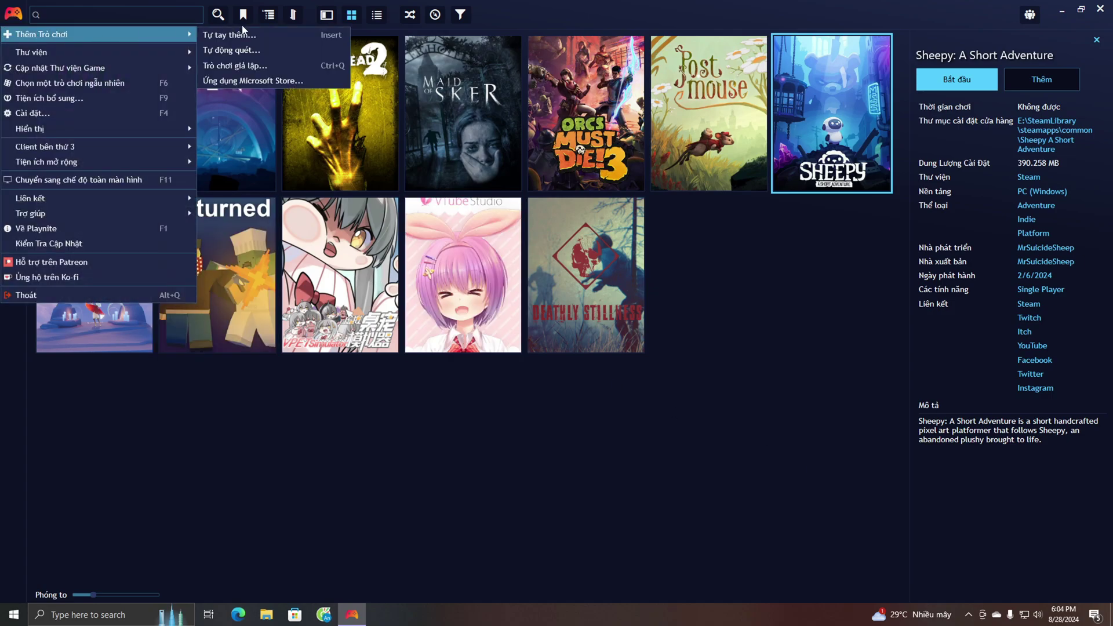
click(262, 54)
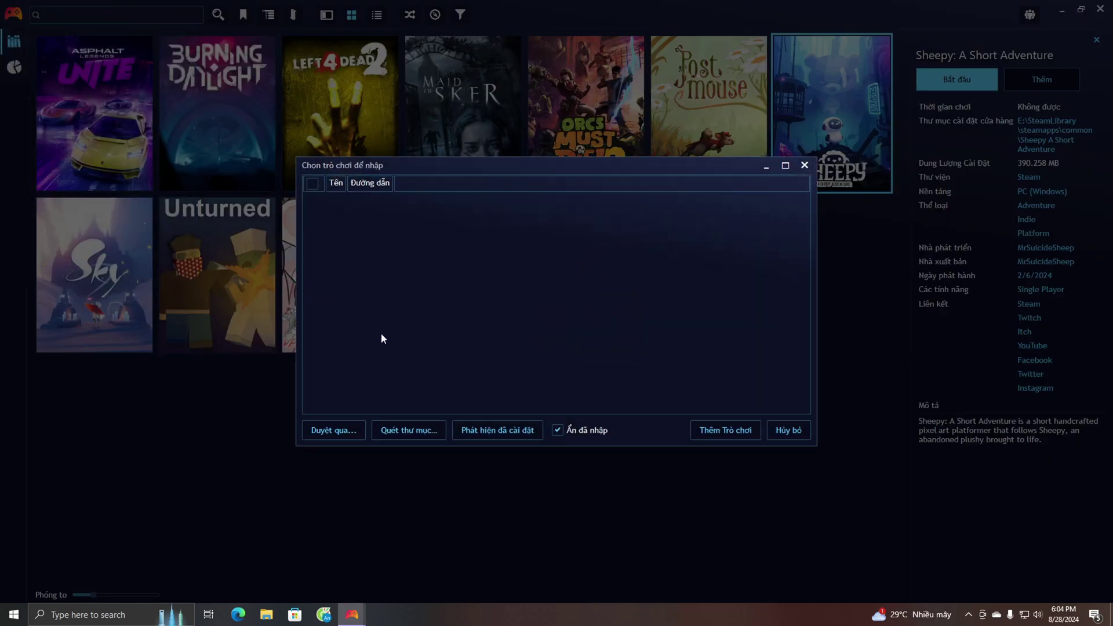
click(409, 432)
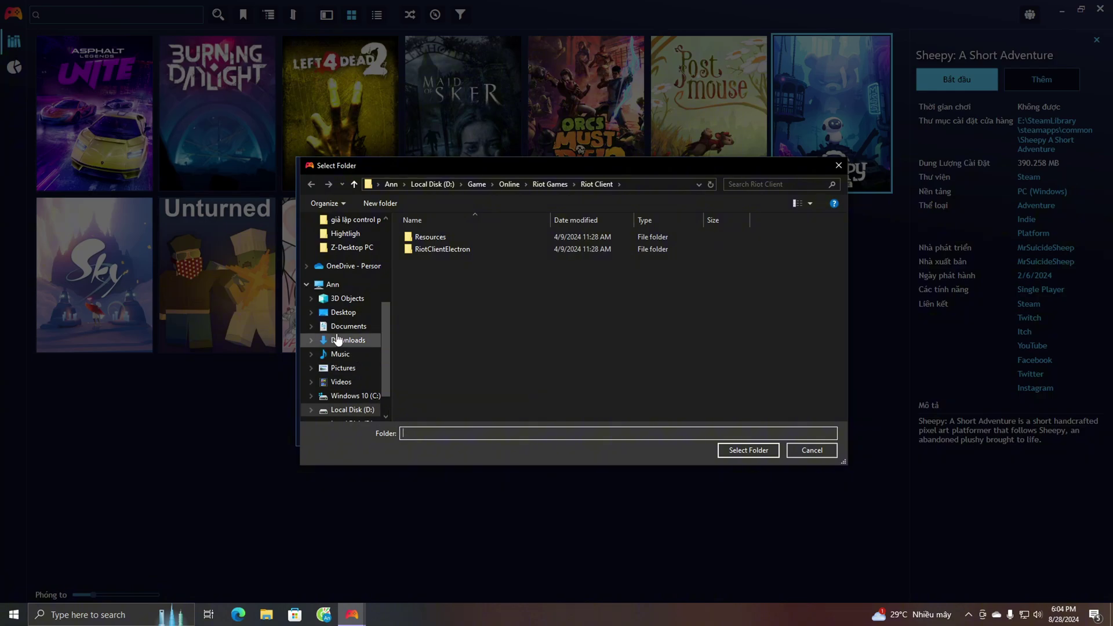
scroll(322, 360, down, 1)
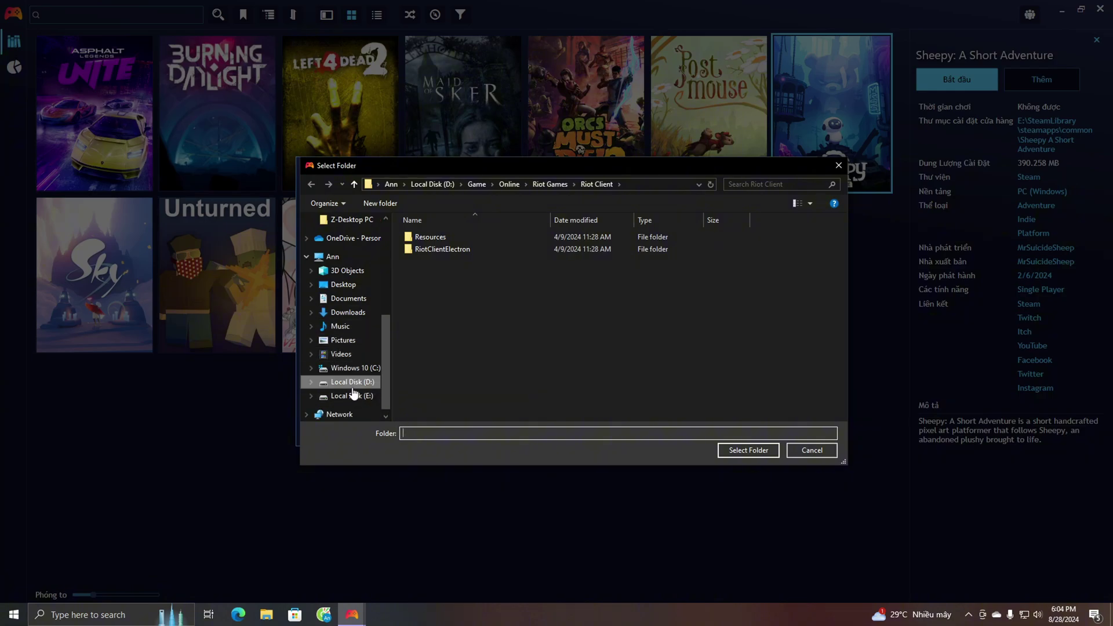
click(353, 395)
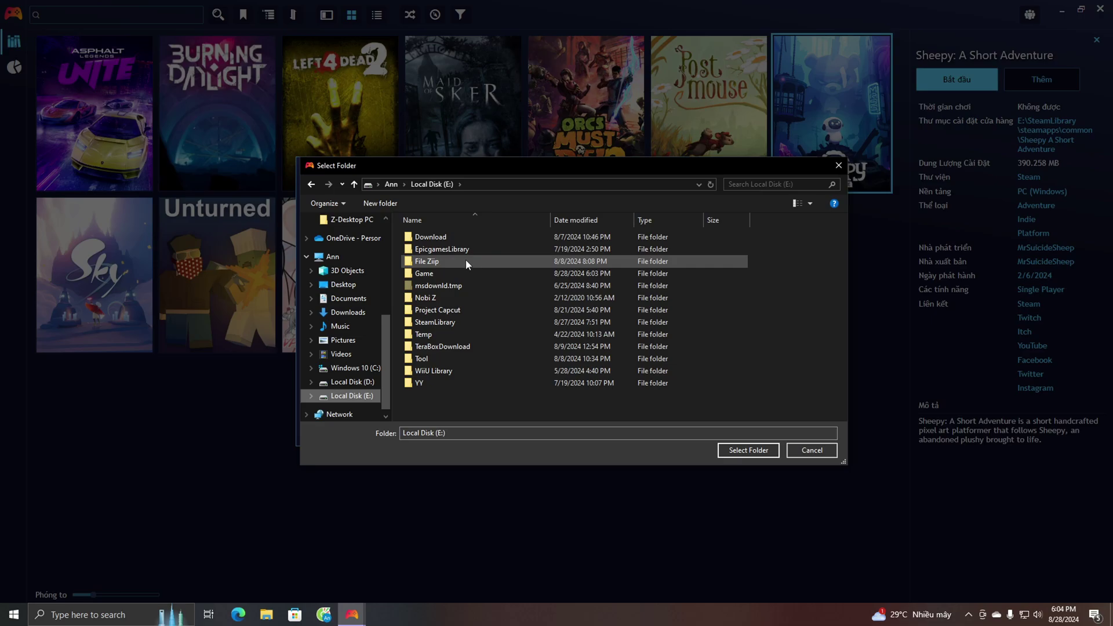
click(447, 298)
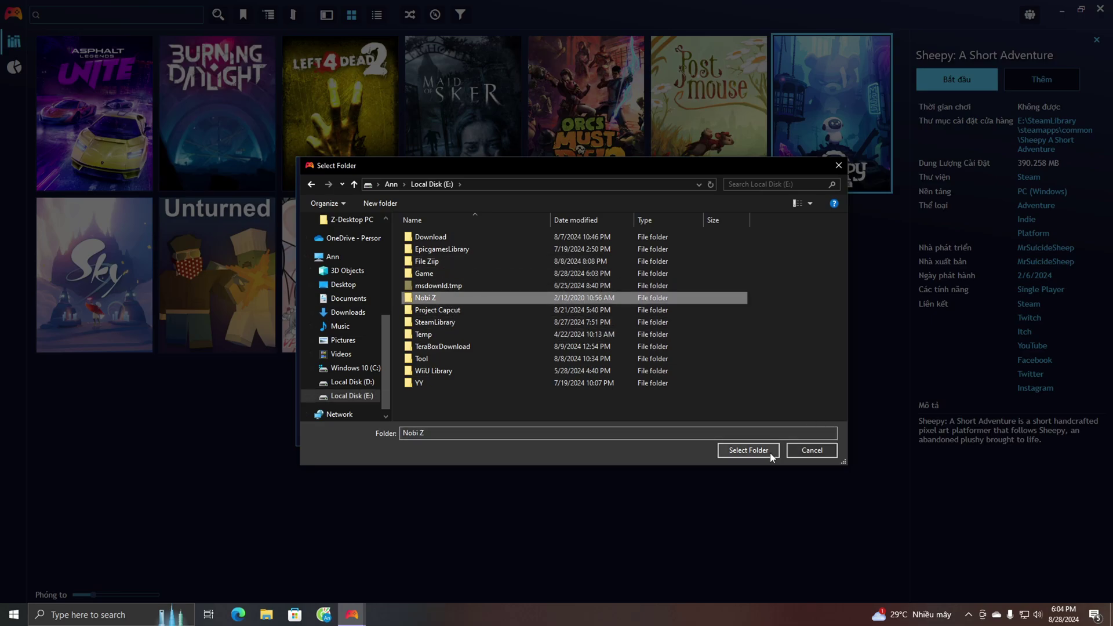
click(754, 453)
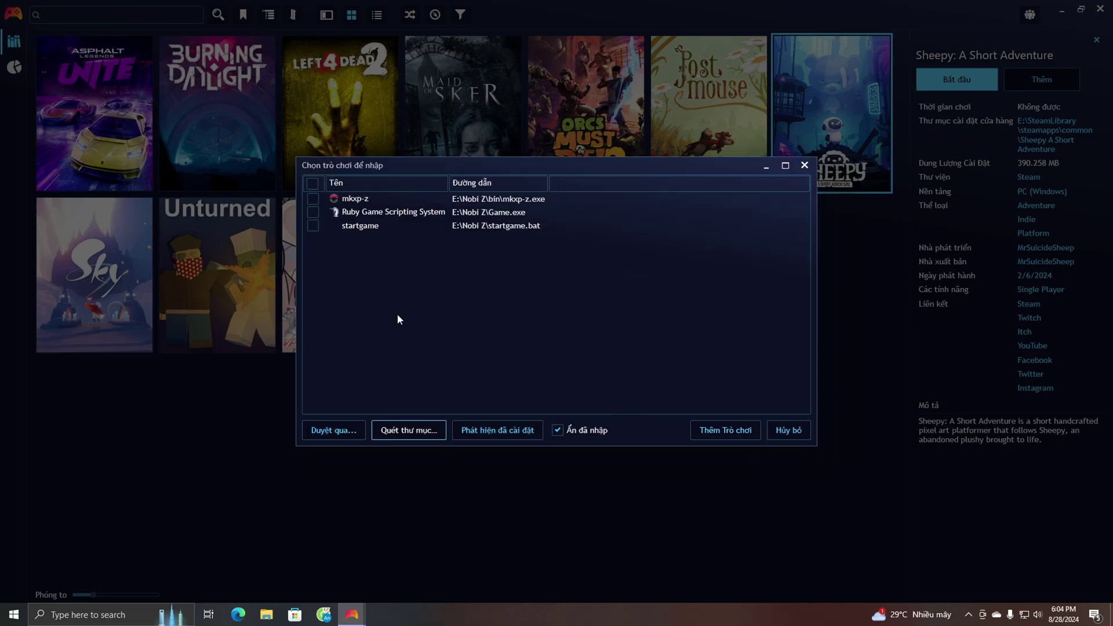
- Import only the Ruby Game Scripting System entry (E:\Nobi Z\Game.exe) from the scan results into the library
click(310, 213)
click(312, 215)
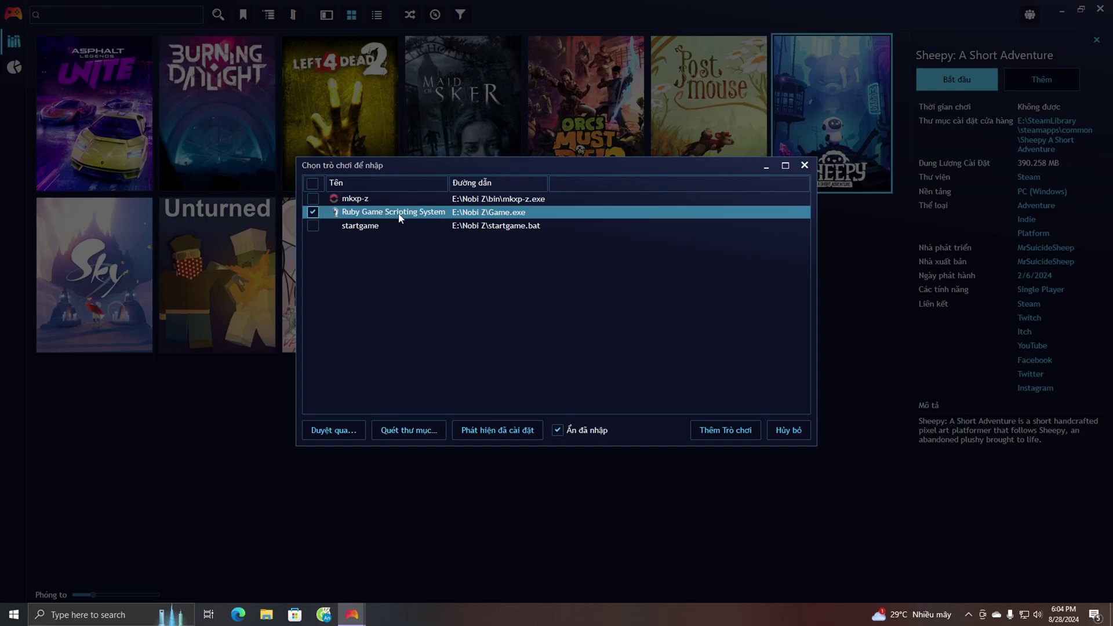
click(741, 428)
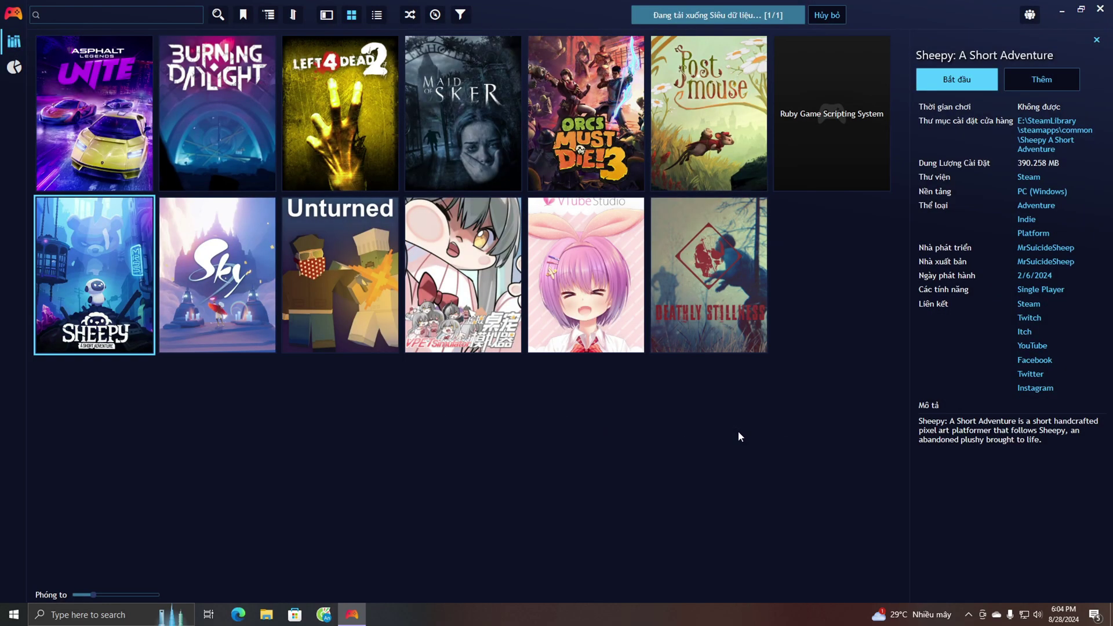
- Edit the Ruby Game Scripting System entry's media and search Google Images for a cover using "Nobihaza"
click(829, 177)
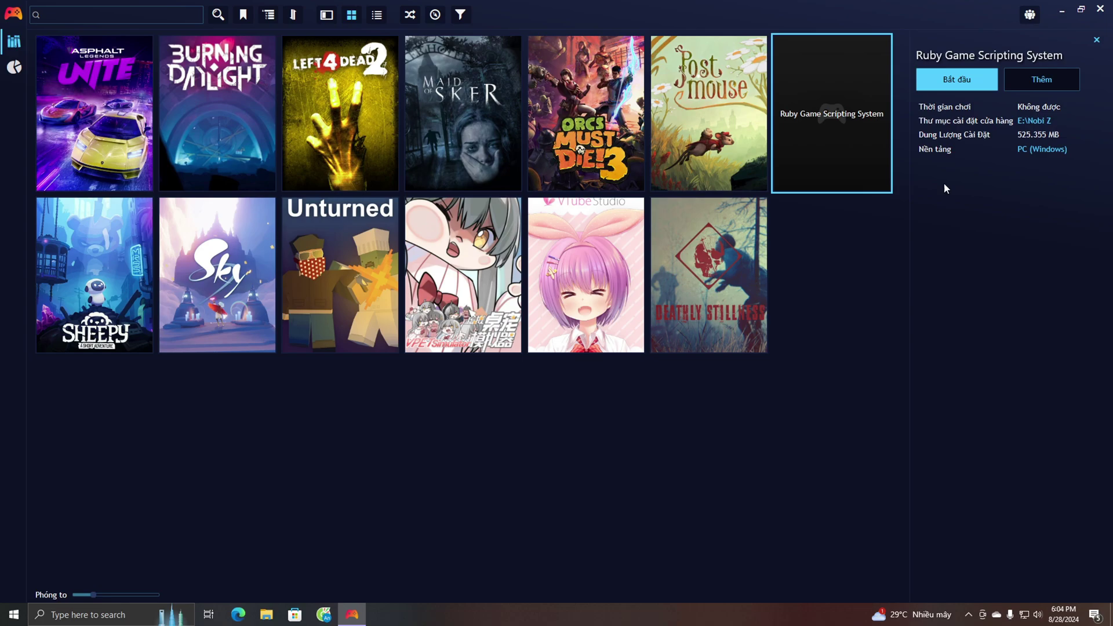
click(1097, 82)
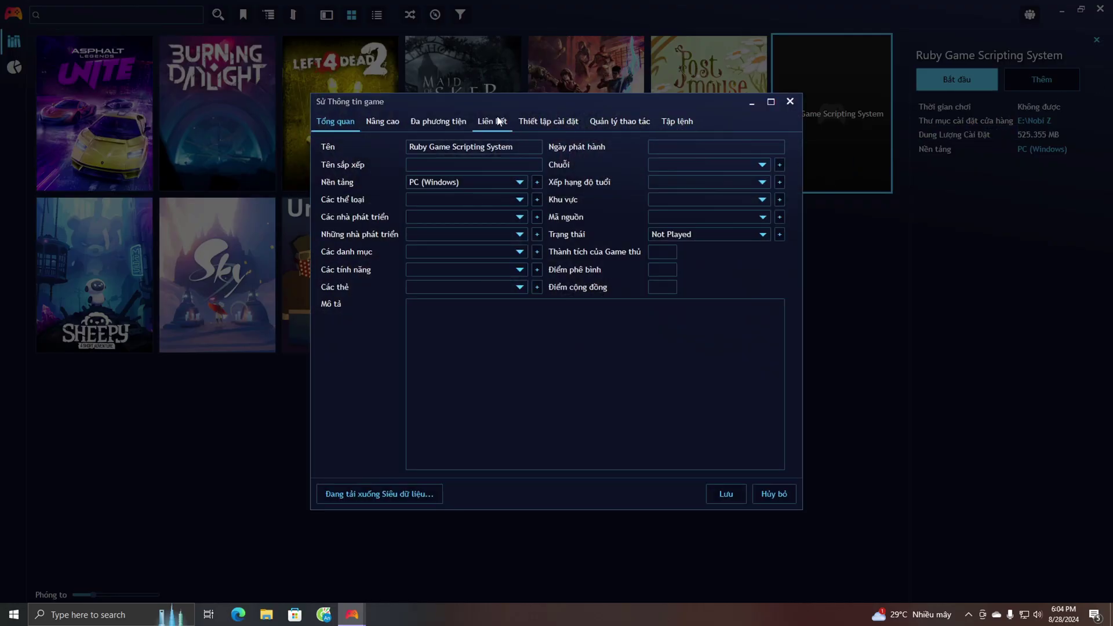
click(387, 123)
click(440, 123)
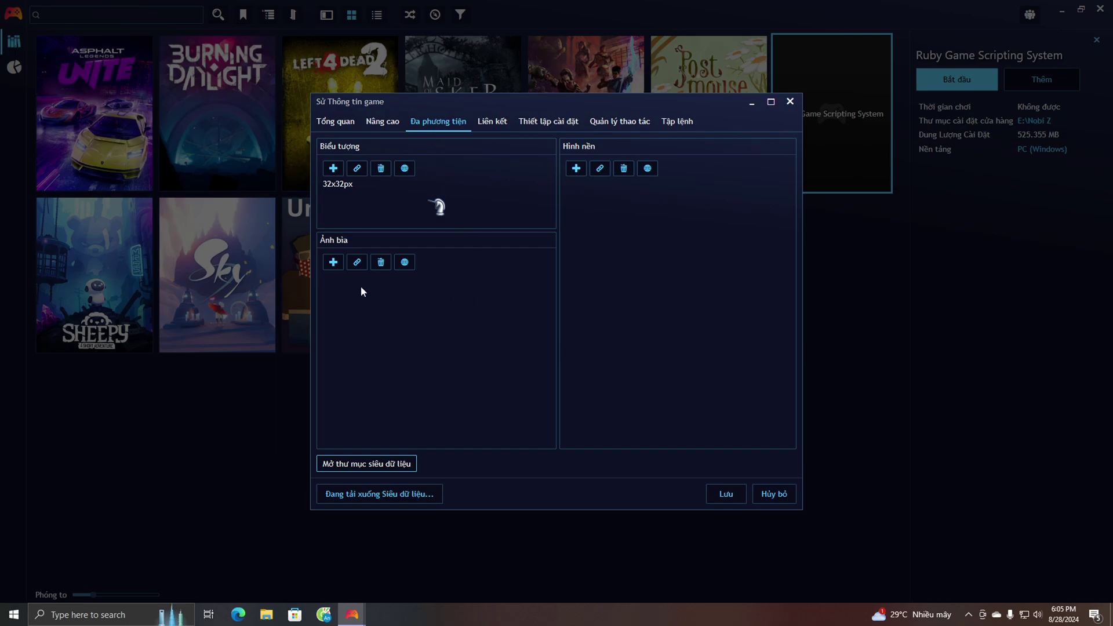
click(406, 265)
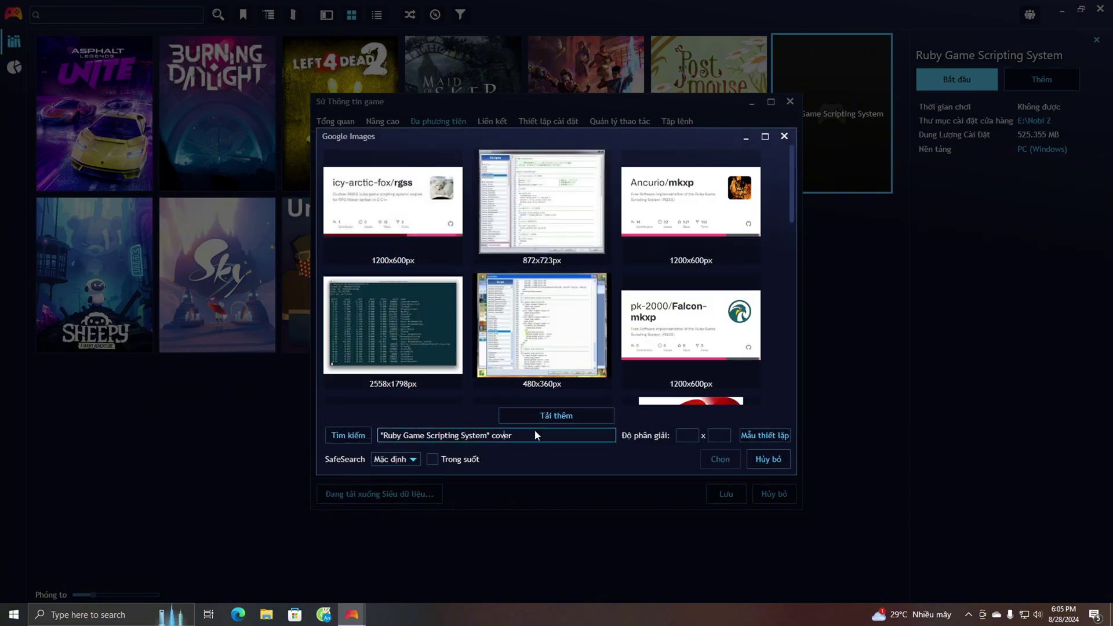
click(566, 432)
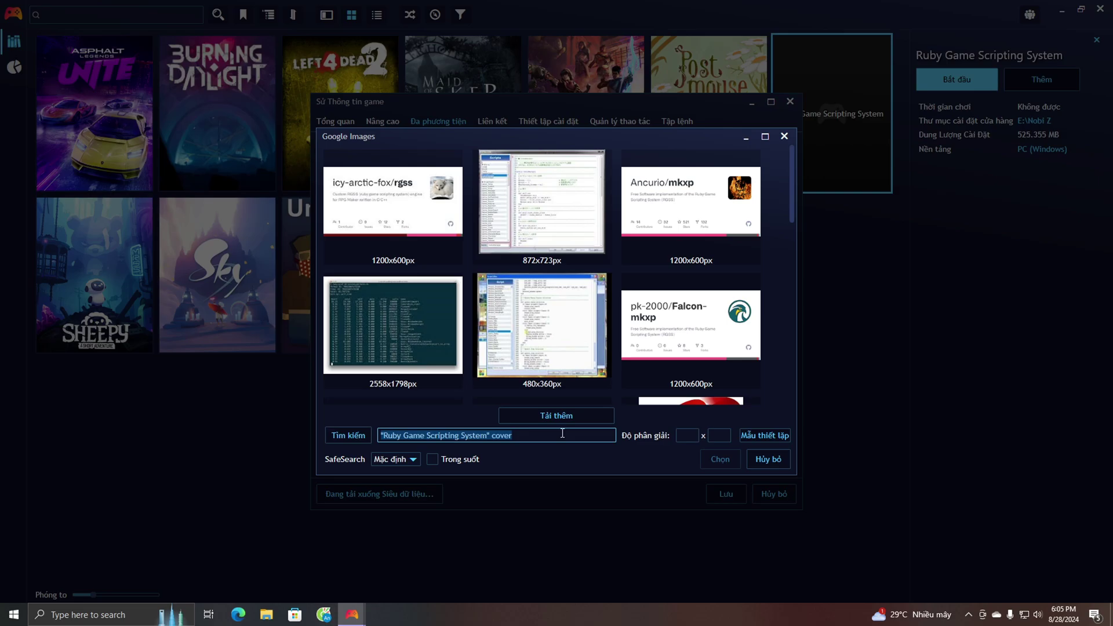
text(Nobihaz)
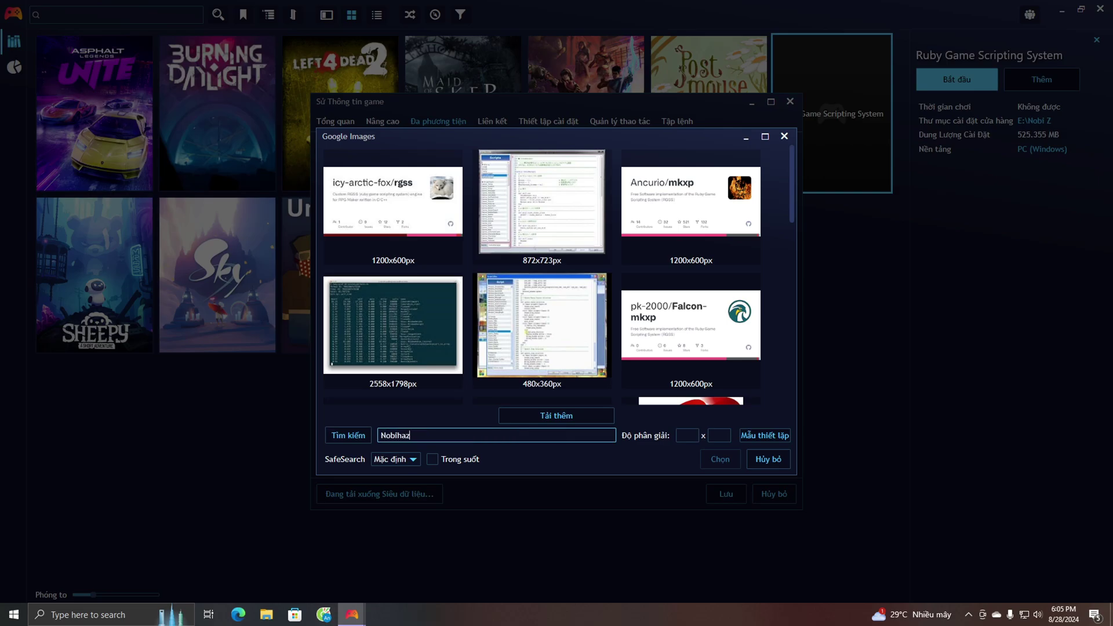
text(a)
key(Return)
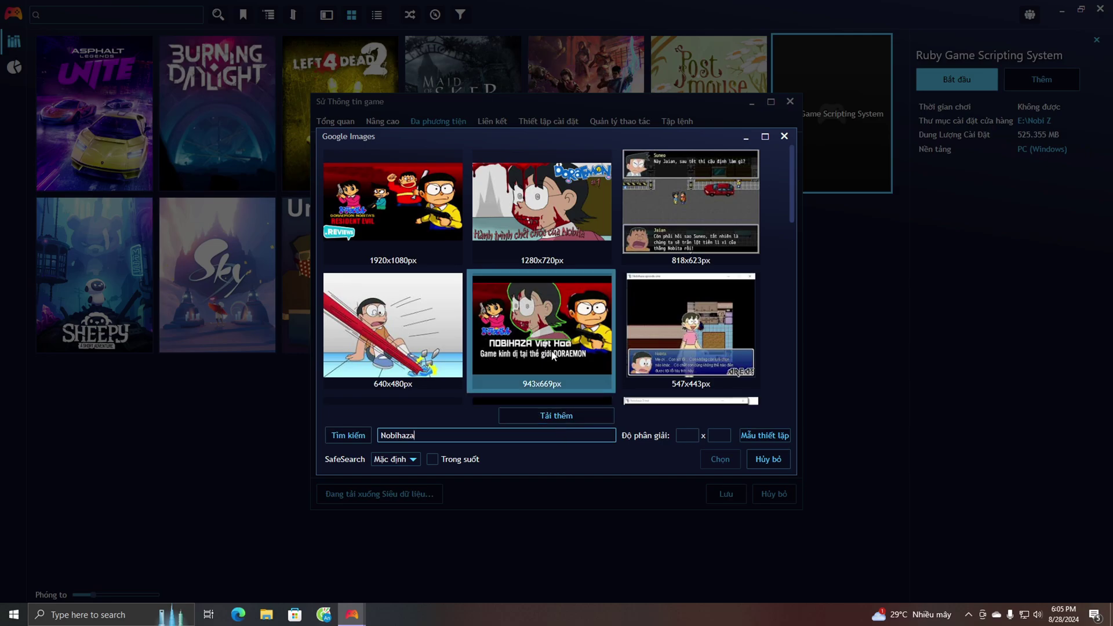
- Use the 549x792px Biohazard group image as the game's cover and save the game details
scroll(539, 313, down, 1)
scroll(506, 286, down, 2)
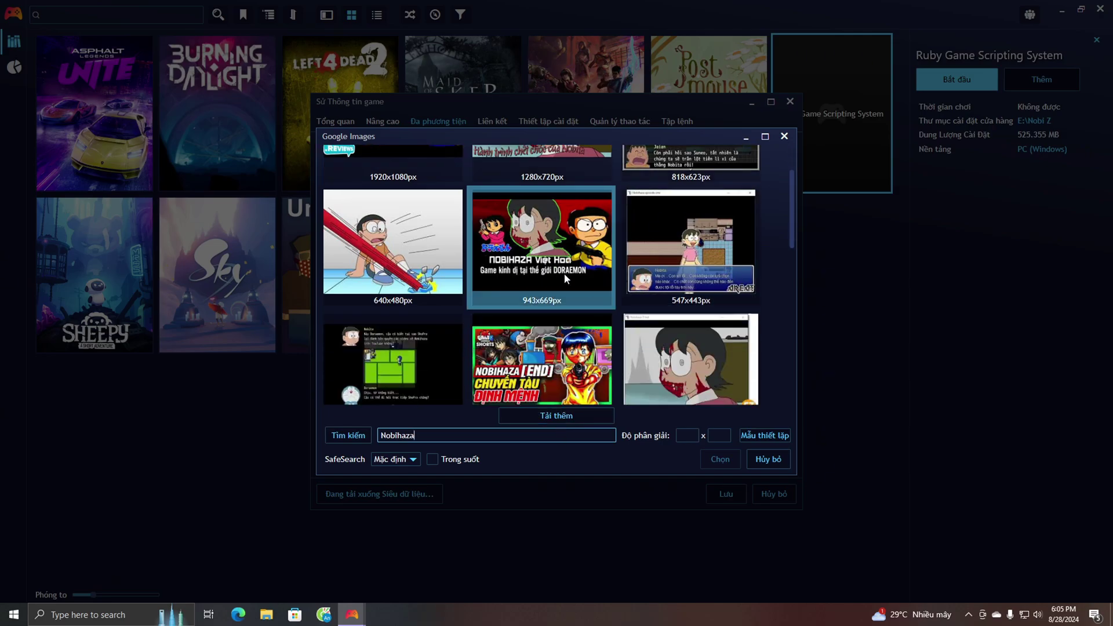
scroll(566, 277, down, 3)
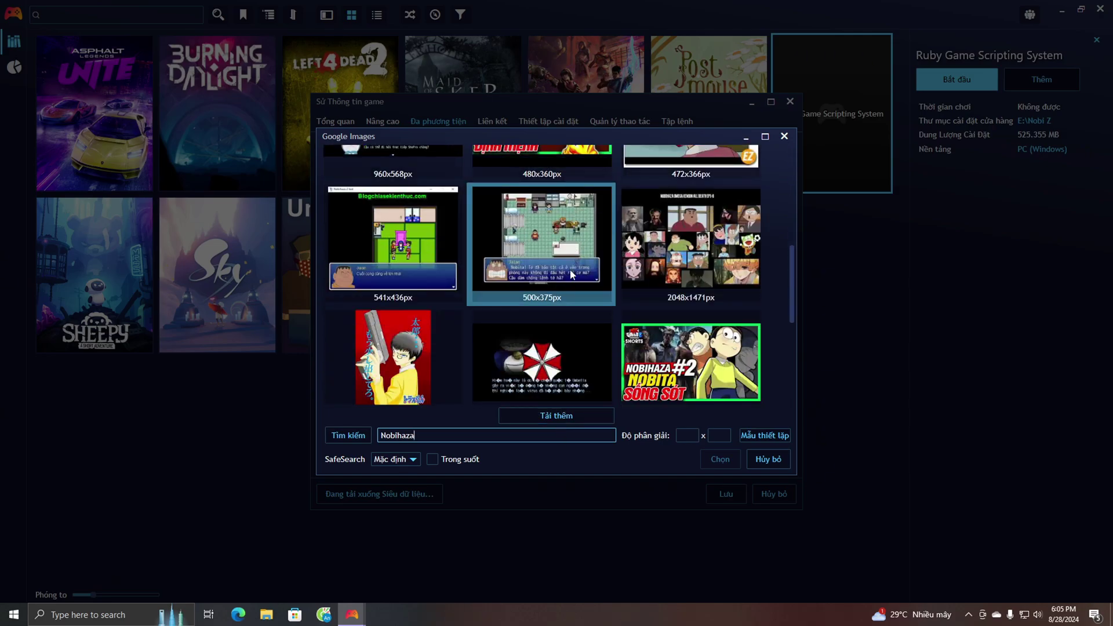
scroll(572, 268, down, 3)
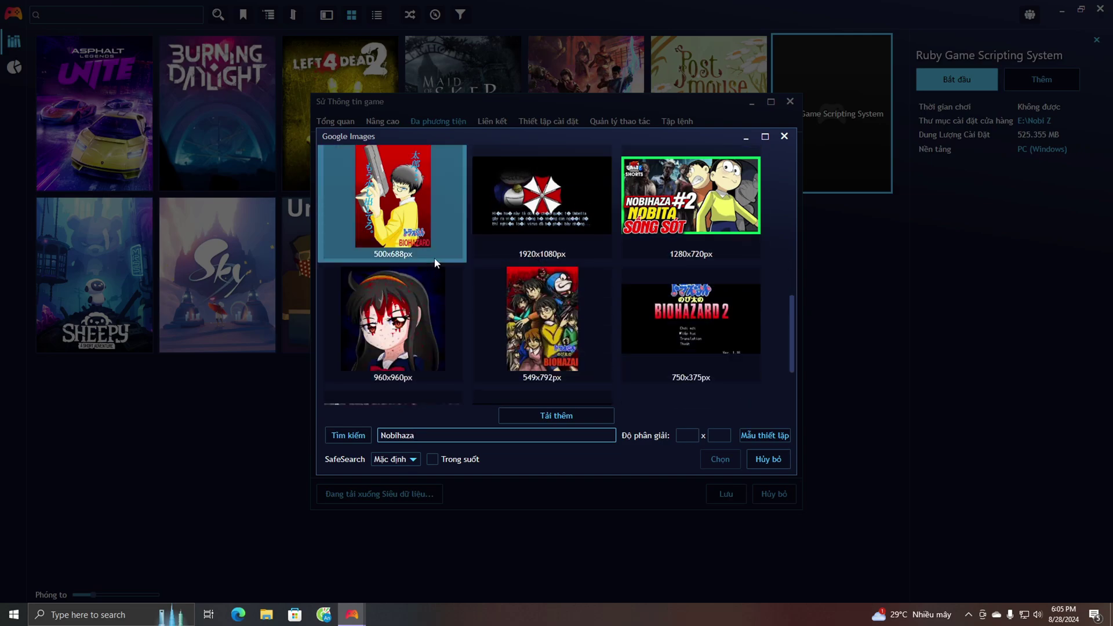
click(426, 278)
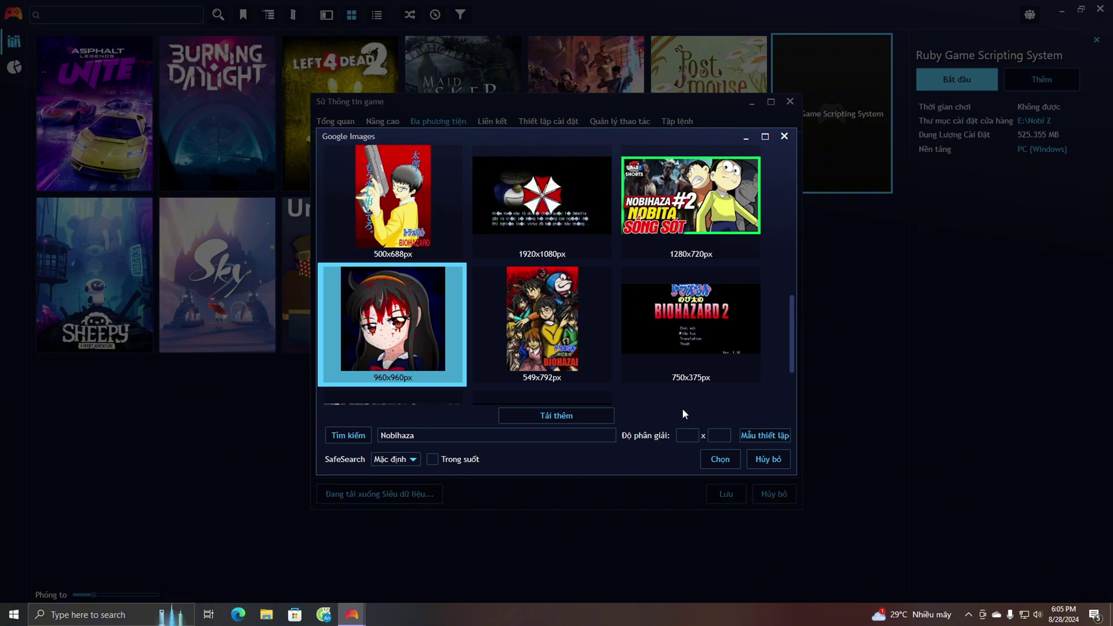
key(Right)
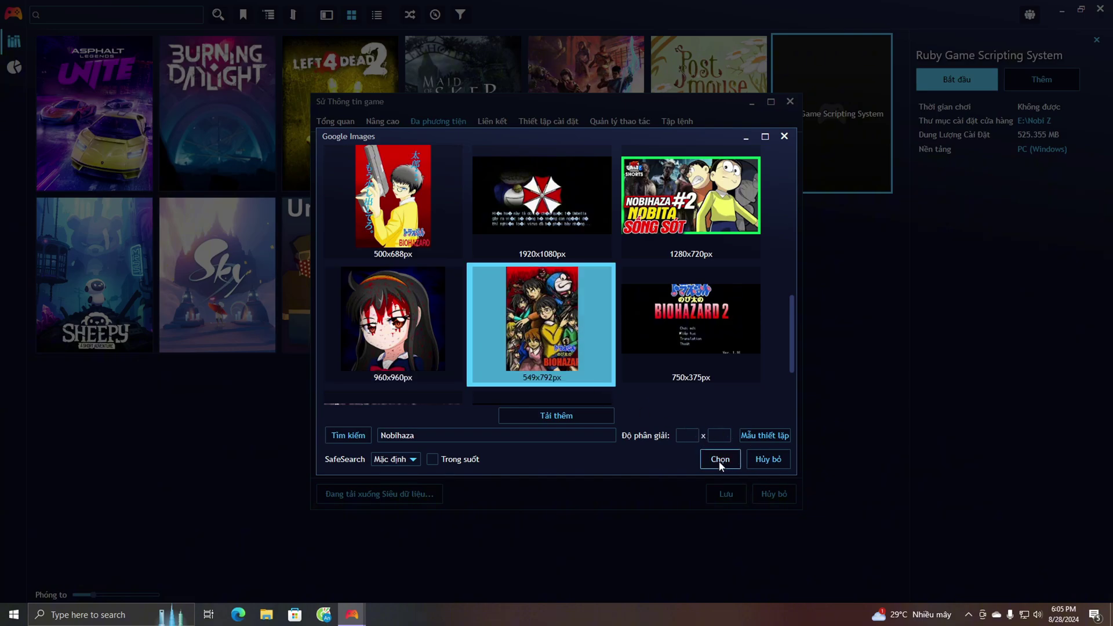
key(Left)
click(720, 459)
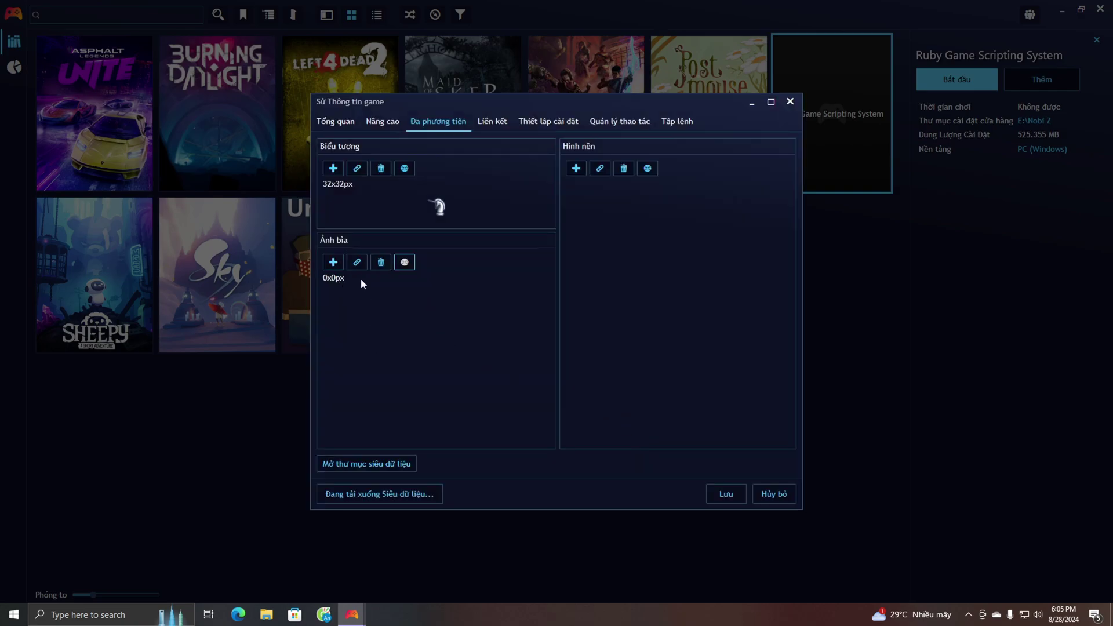
key(Return)
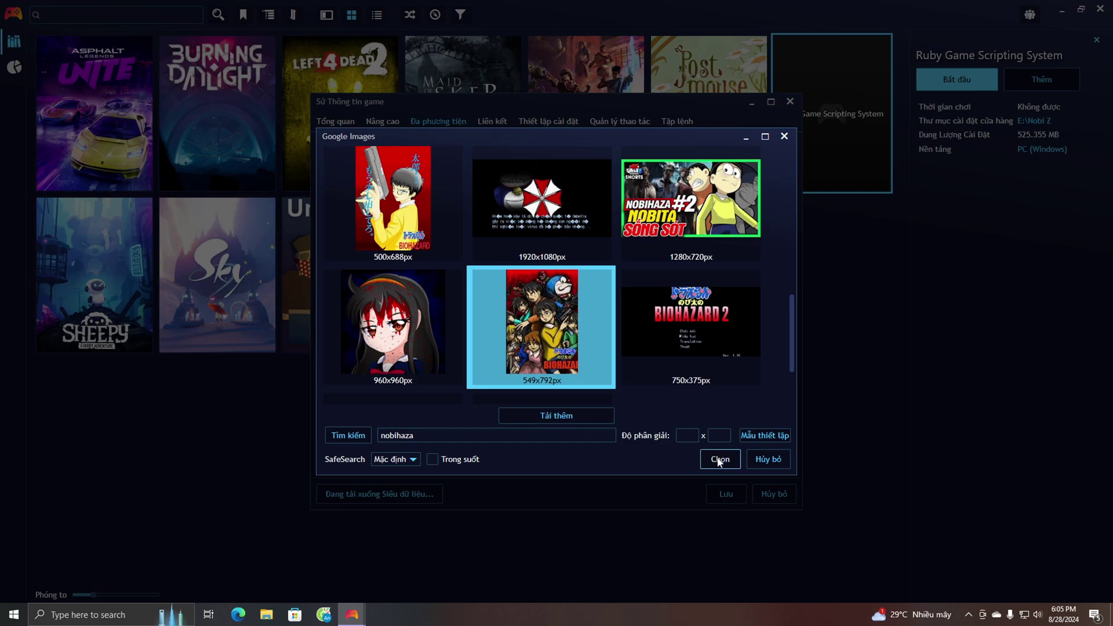
click(719, 459)
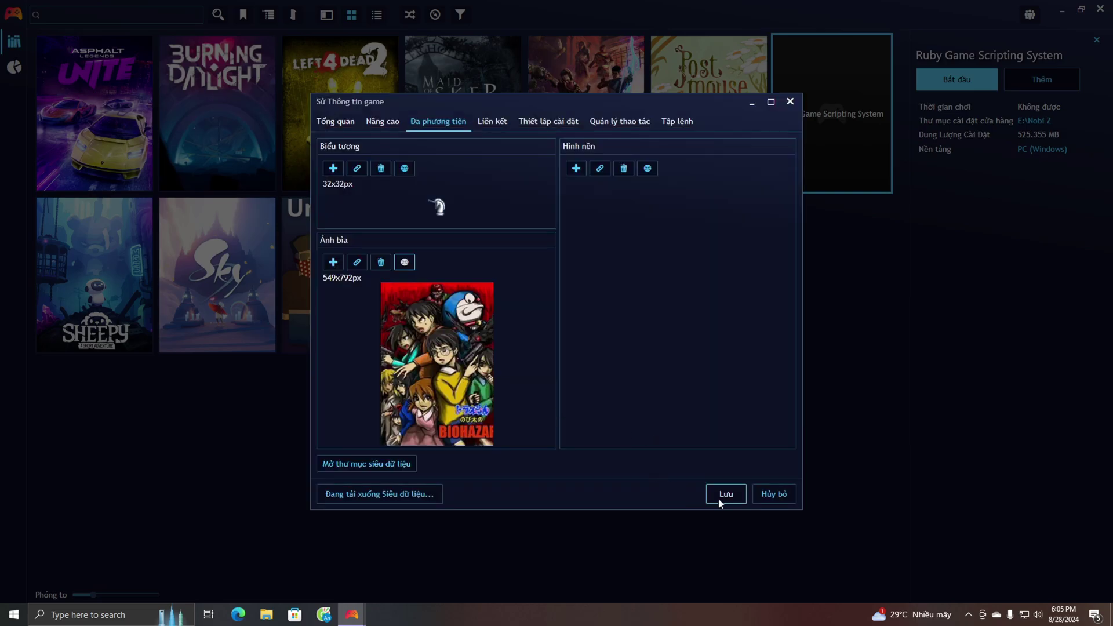
click(724, 499)
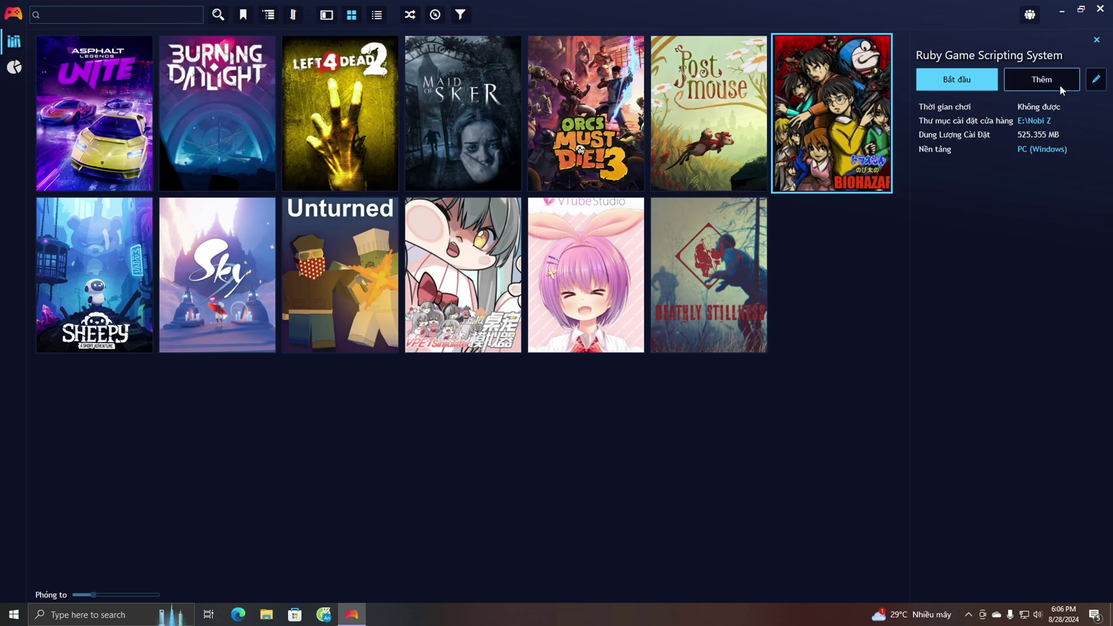
- Rename the Ruby Game Scripting System entry to "Nobihaza 1", assign the genres Adventure, Kinh dị and Shooter, and save
click(1097, 80)
click(517, 147)
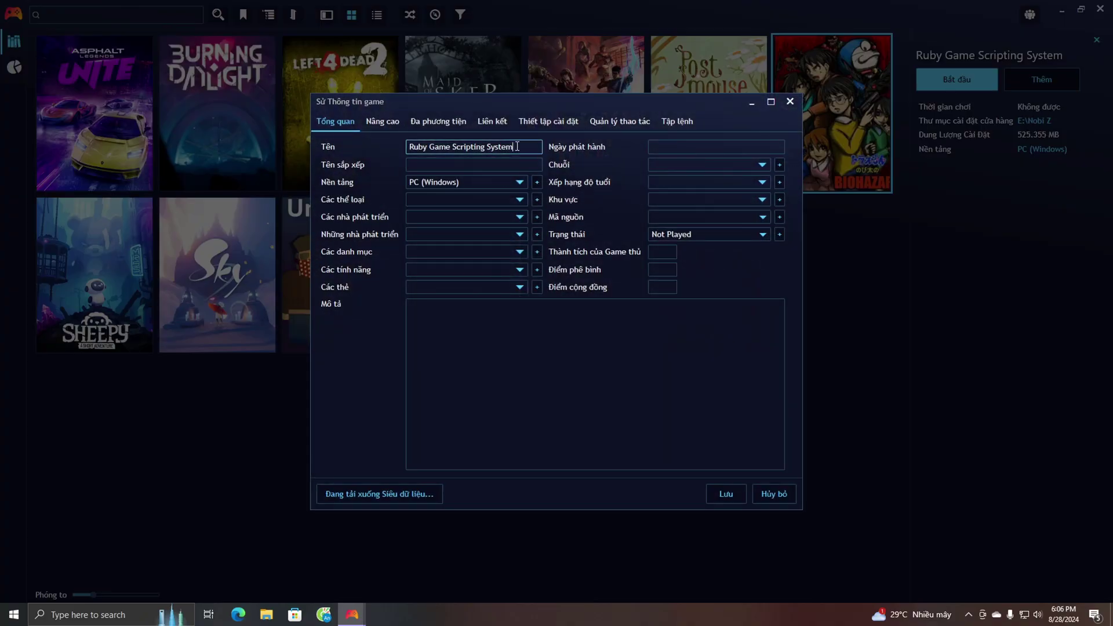
key(ctrl+a)
text(N)
click(495, 164)
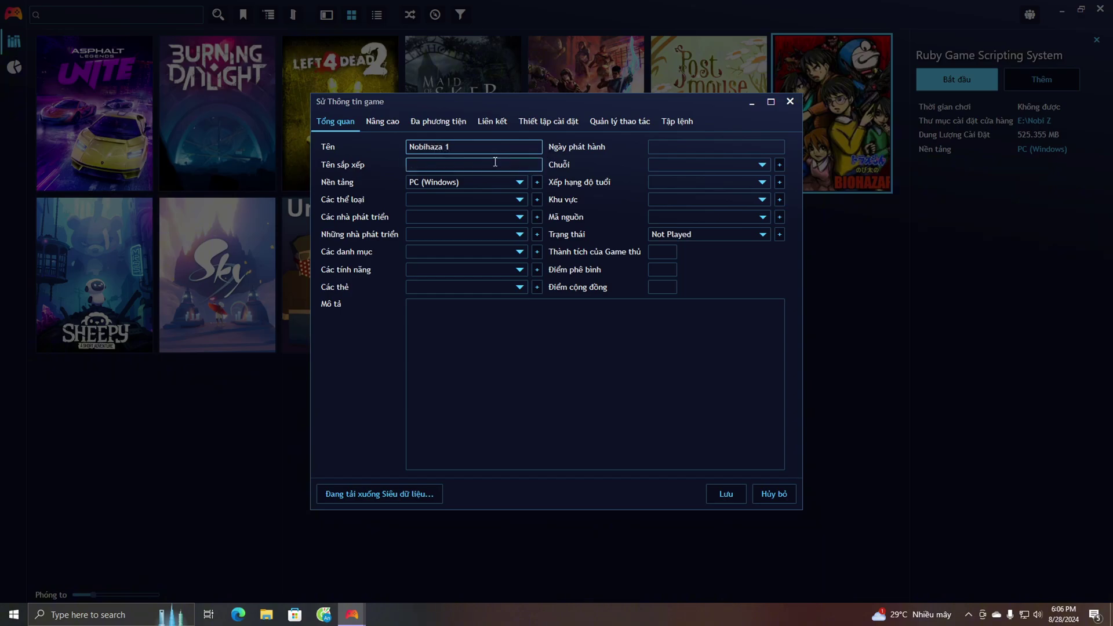
click(521, 200)
click(716, 499)
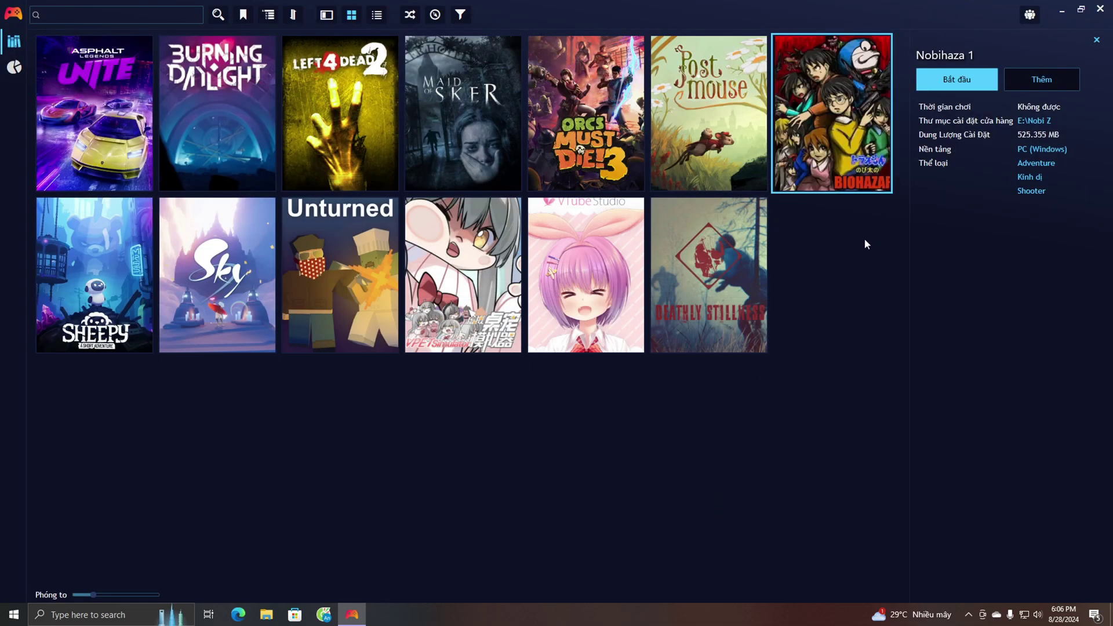
- Minimize Playnite, switch to BlueStacks 5 and create a desktop shortcut for Free Fire
mouse_move(815, 156)
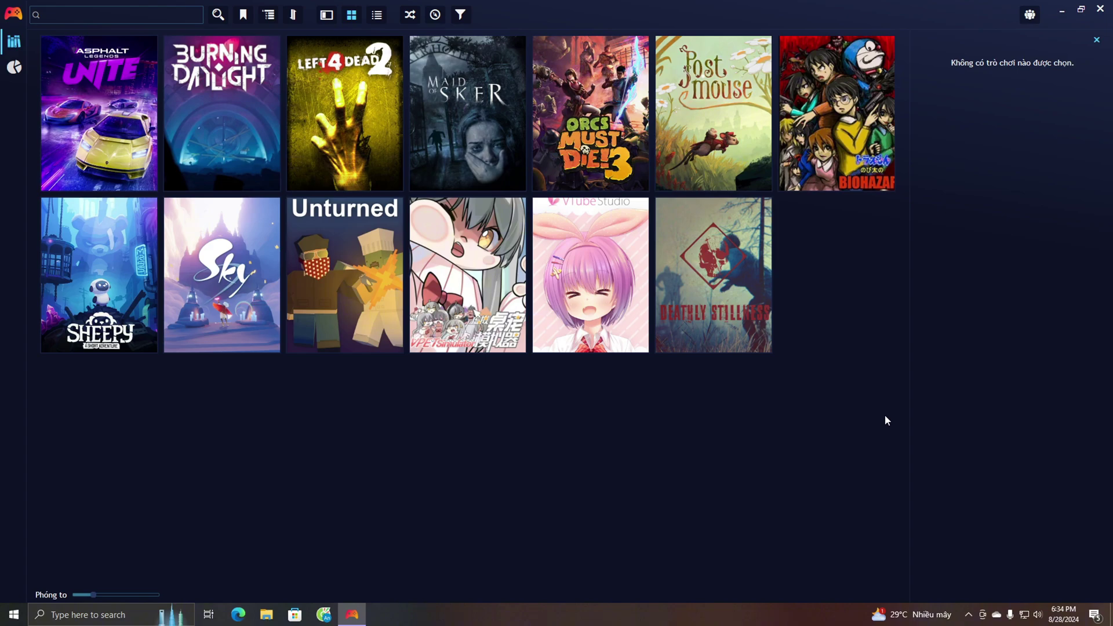
click(1066, 12)
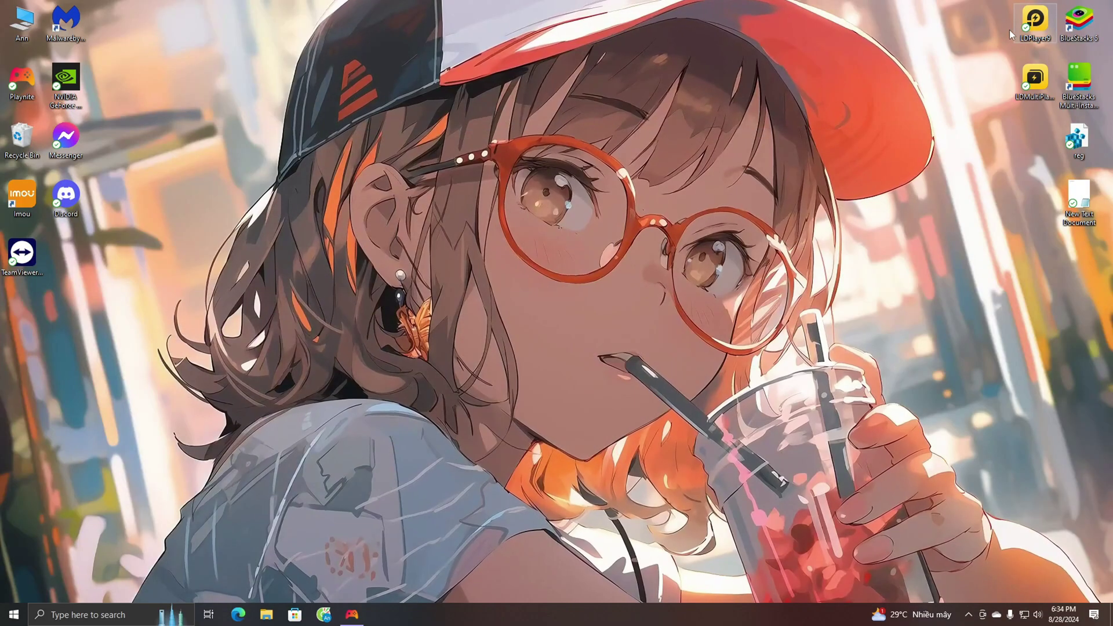
double_click(1078, 23)
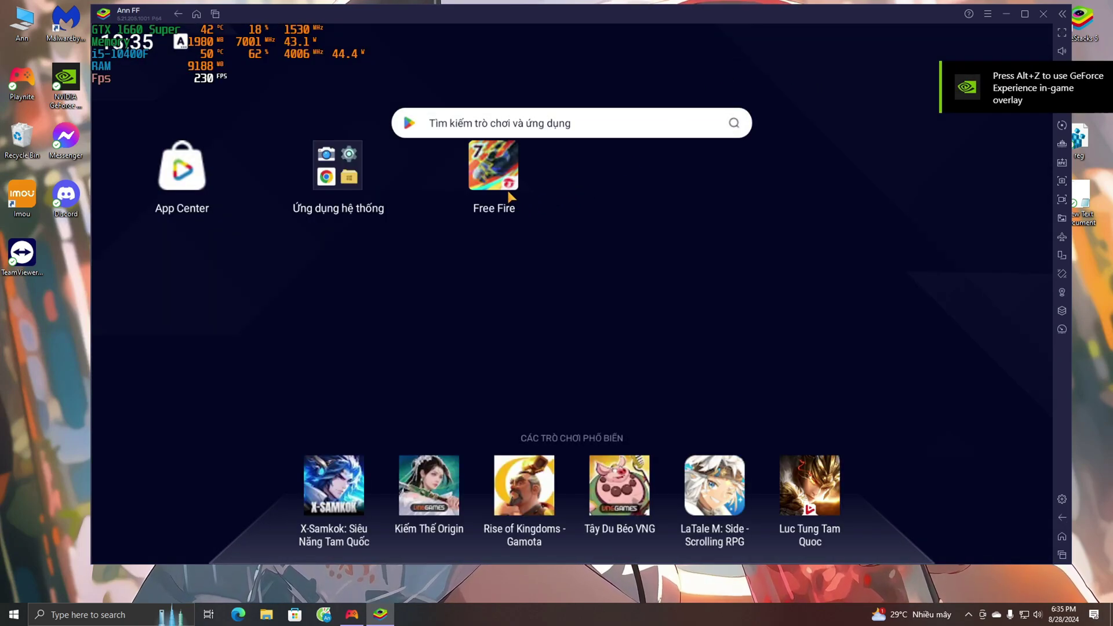
right_click(507, 191)
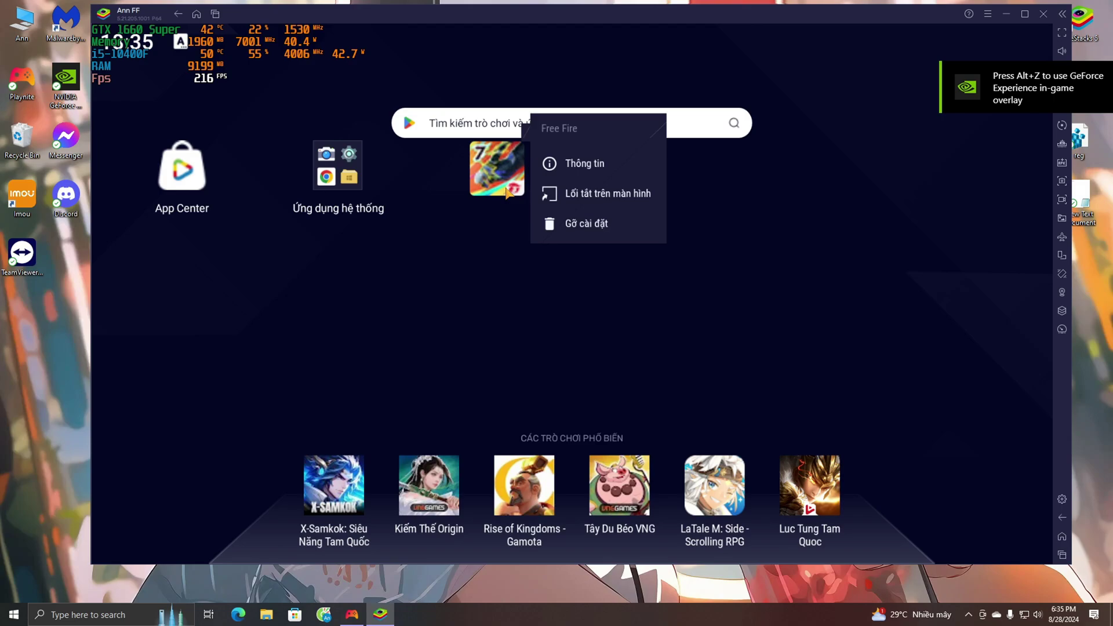
click(609, 196)
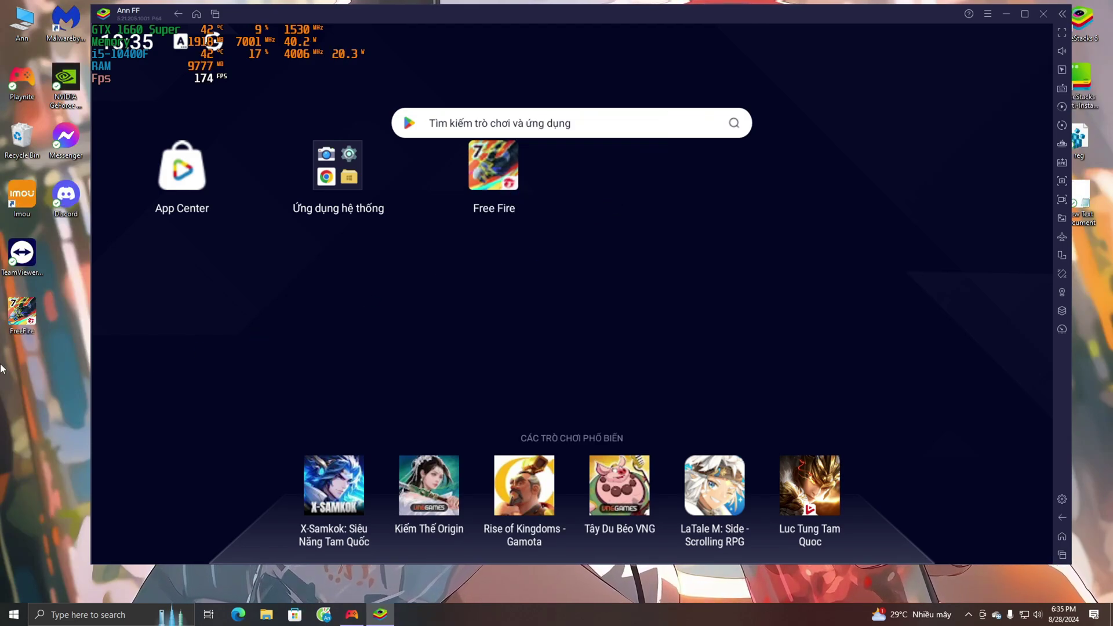
- Move the FreeFire shortcut to the middle of the desktop and close BlueStacks
drag(22, 313, 455, 274)
click(1044, 14)
click(644, 306)
- Copy the launch arguments ending in "--source desktop_shortcut" from the target in the FreeFire shortcut's properties, leaving the shortcut as it is
right_click(455, 274)
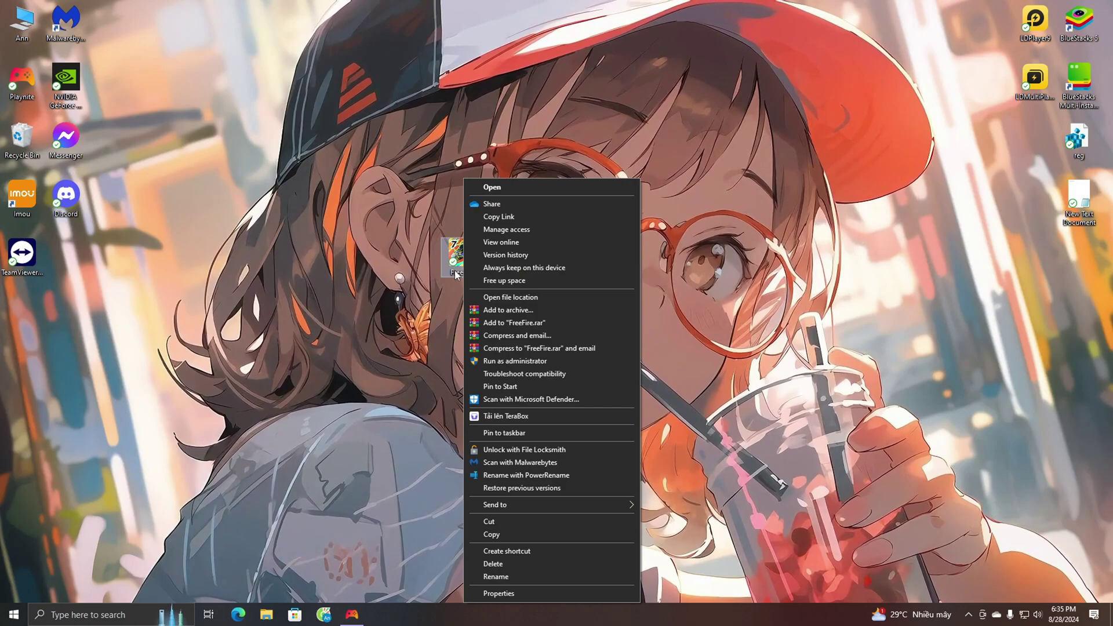
click(536, 593)
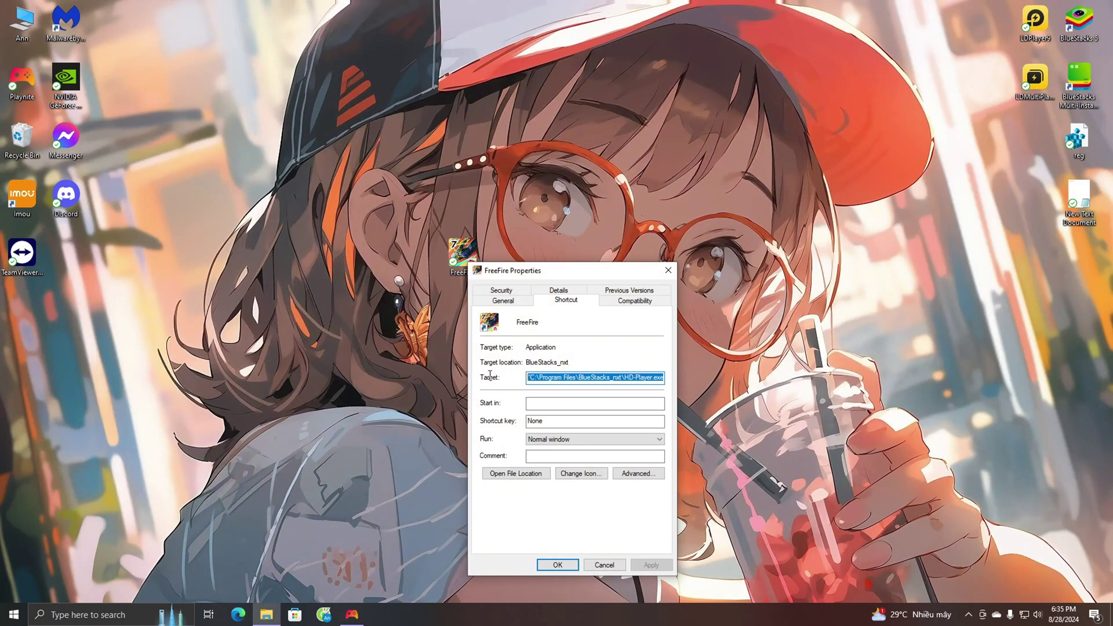
key(End)
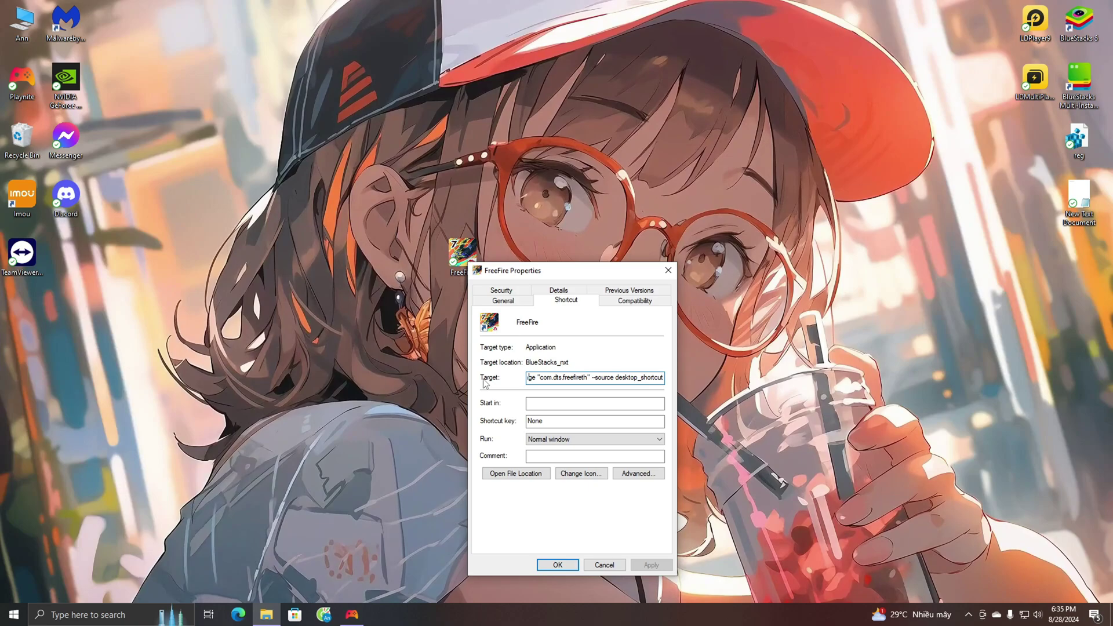
key(shift+Home)
click(528, 377)
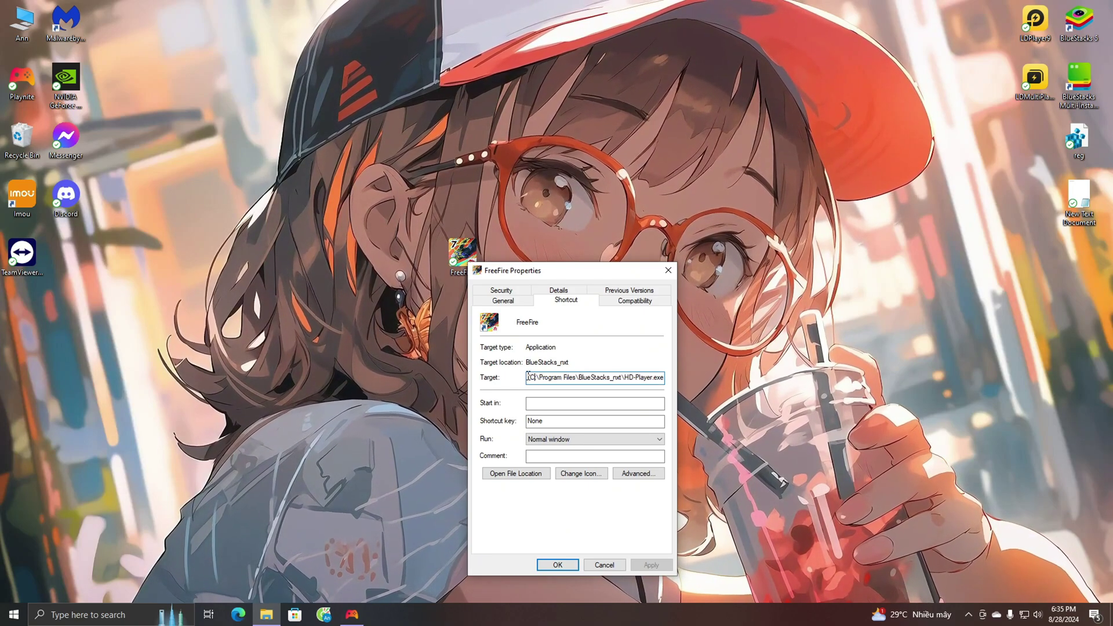
key(shift+End)
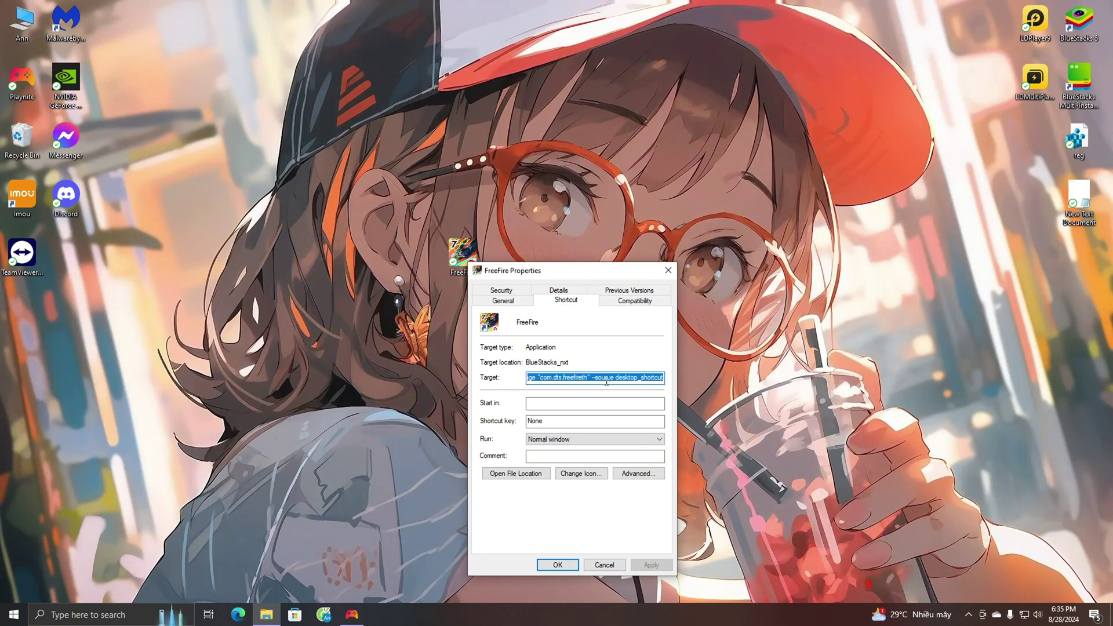
right_click(606, 383)
click(642, 419)
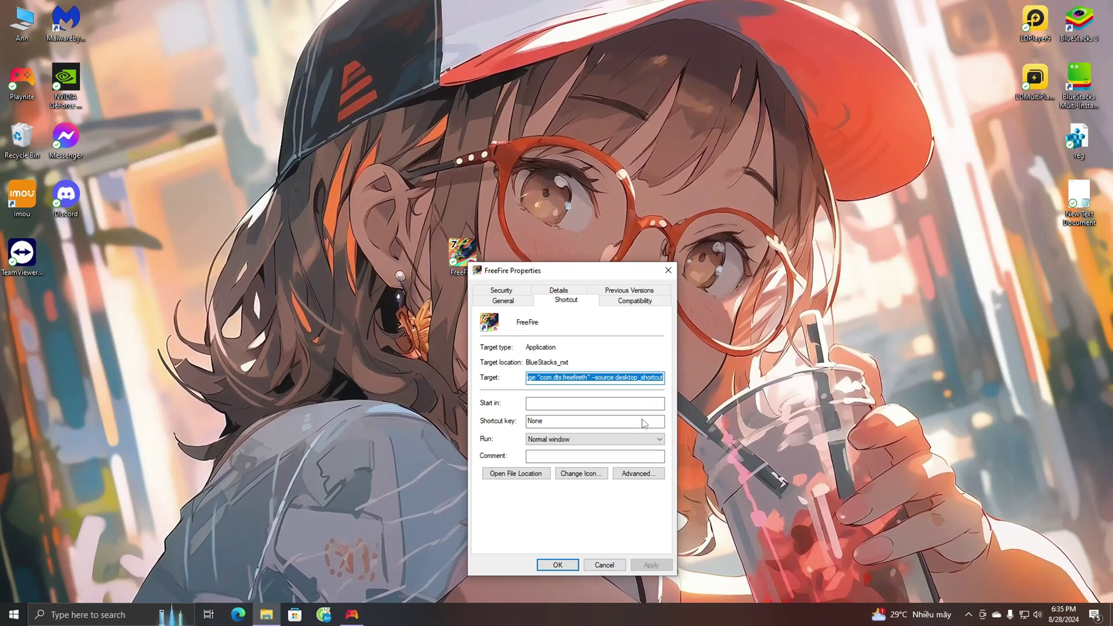
click(668, 270)
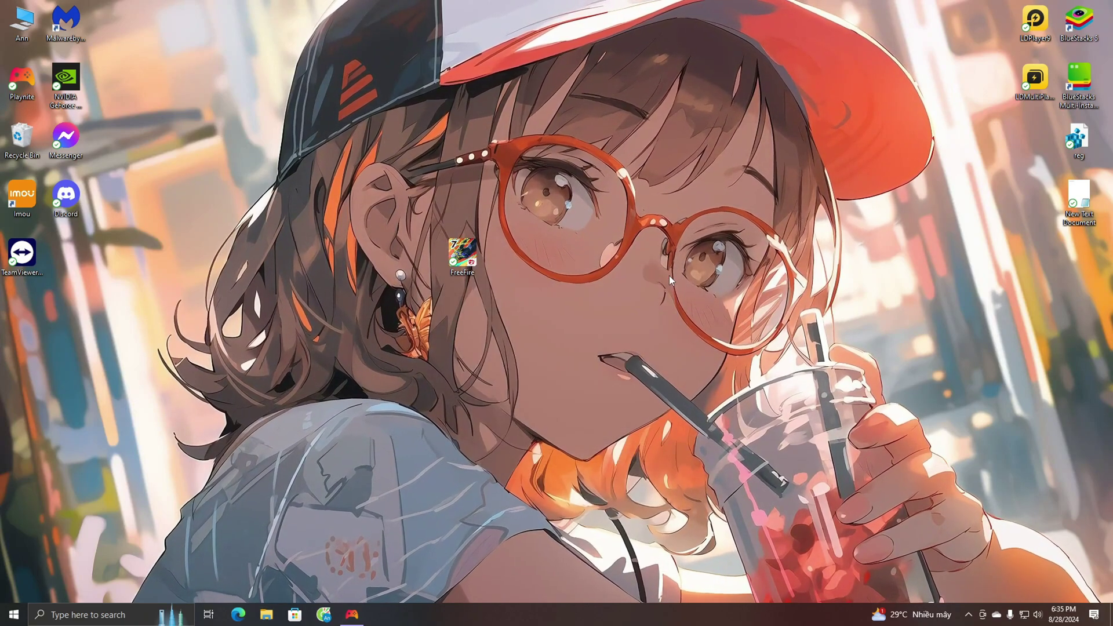
- Switch to Playnite and manually add "Free Fire" with platform Mobile, genre "Bắn súng, đua xe" and developers Gà rán and Garena
click(351, 616)
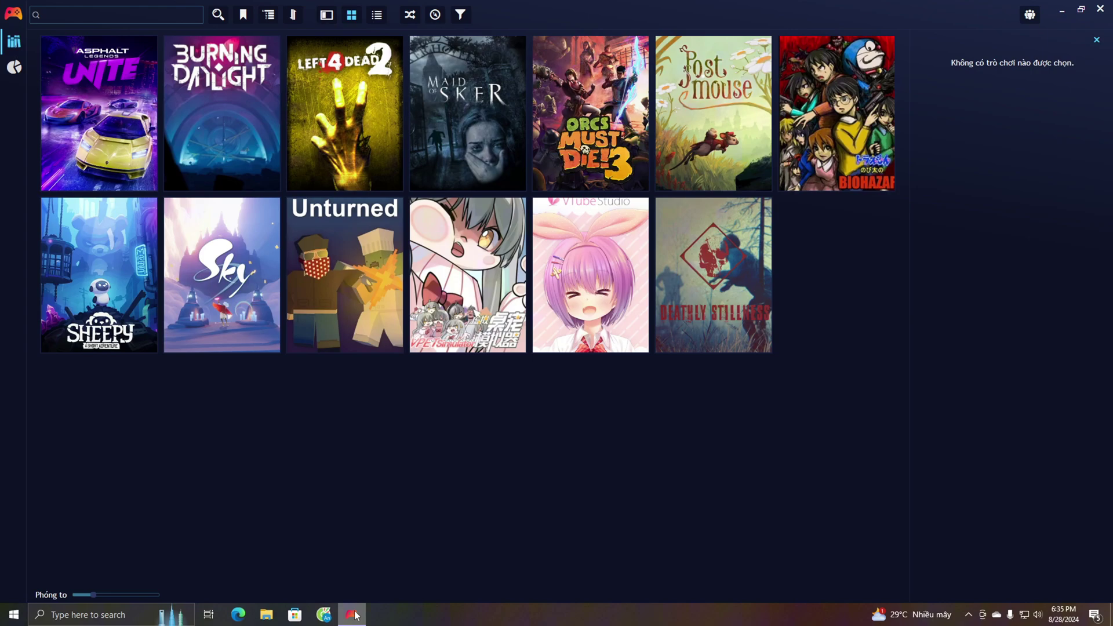
click(13, 14)
mouse_move(60, 33)
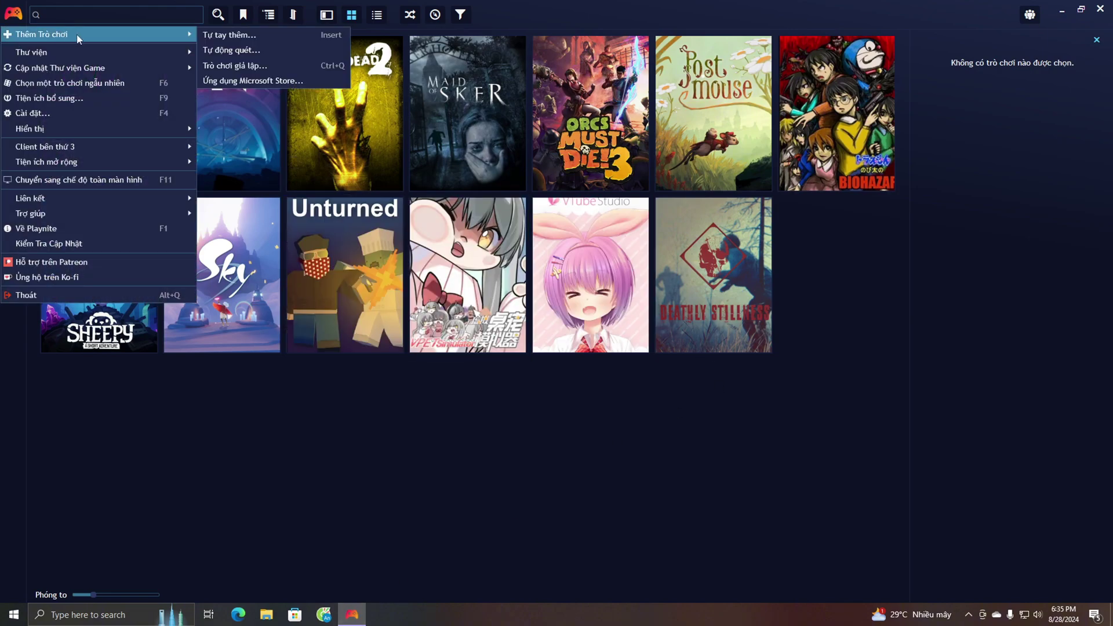
click(293, 36)
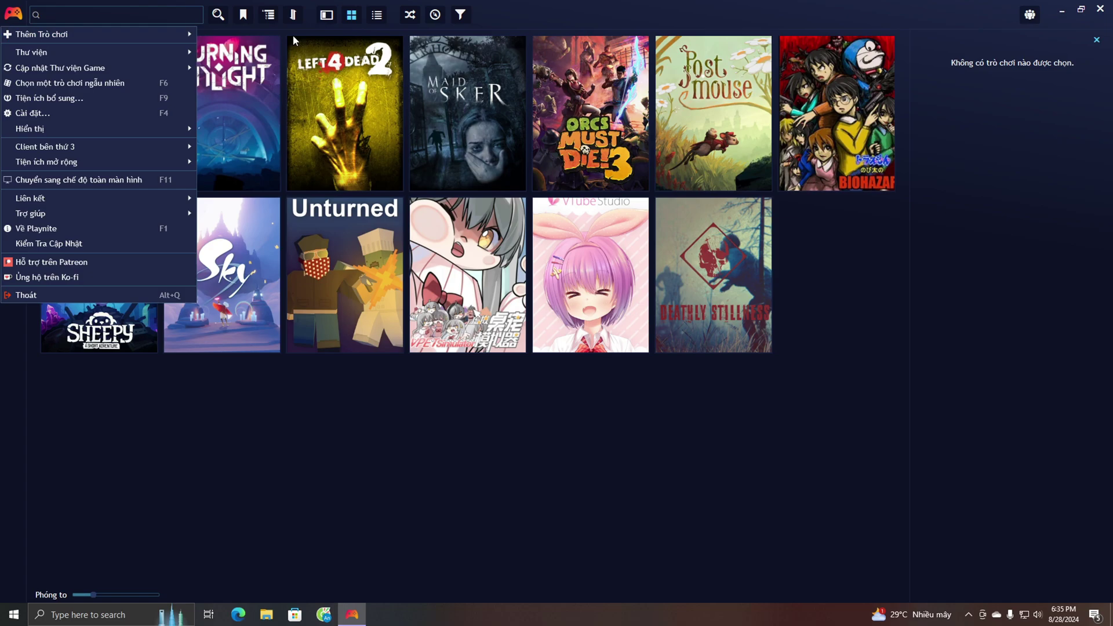
click(460, 145)
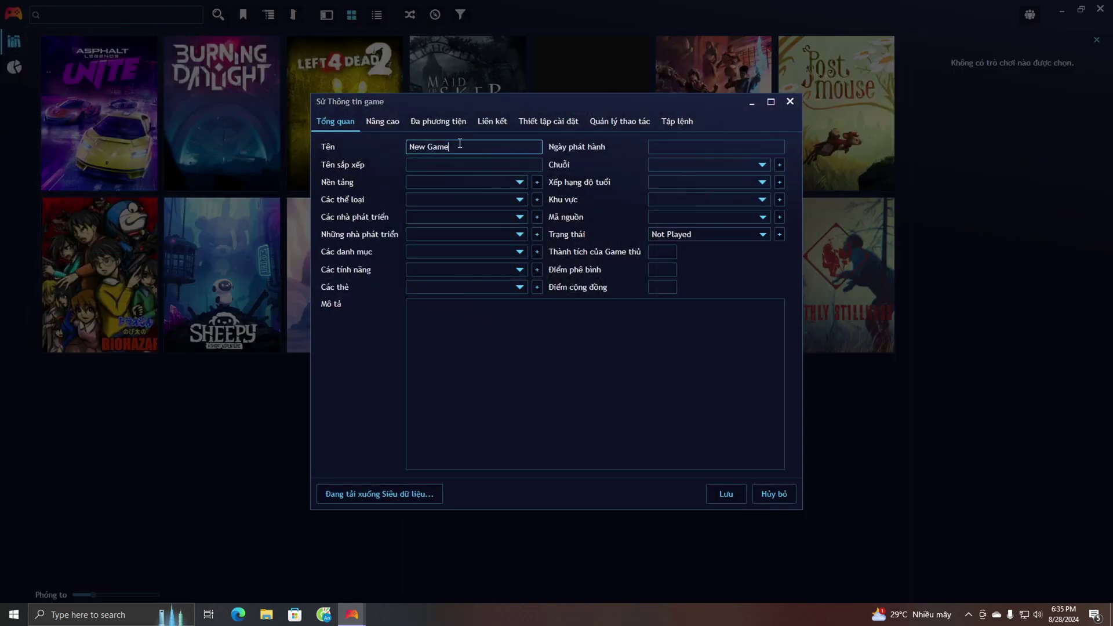
key(ctrl+a)
text(Free Fir)
text(e)
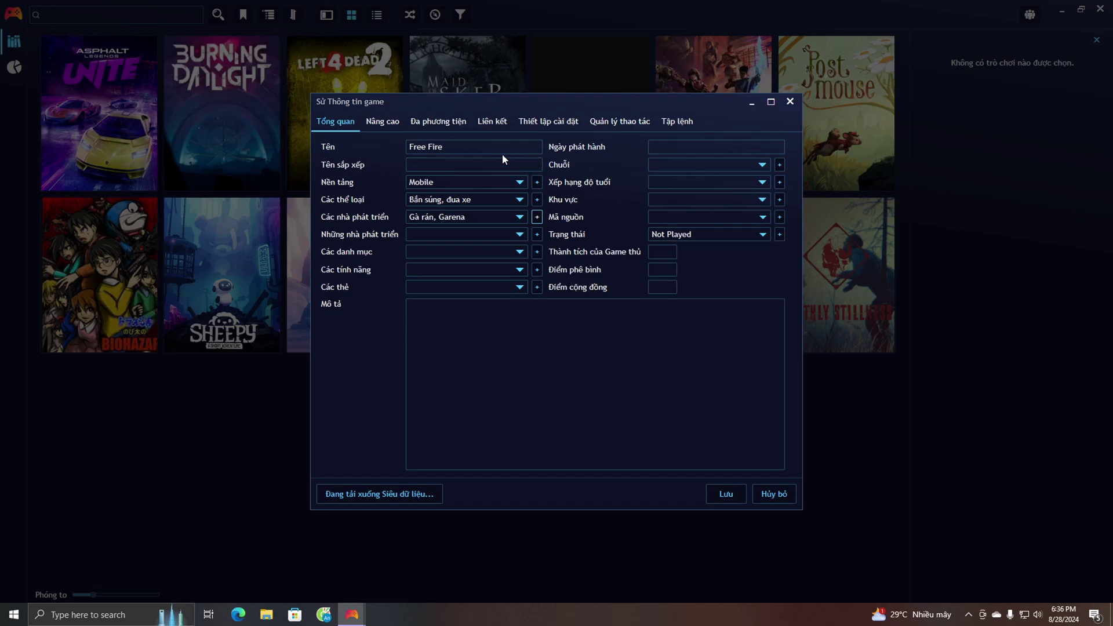
- Look for a cover image for the new game on Google Images using the search text "Free fire"
click(439, 125)
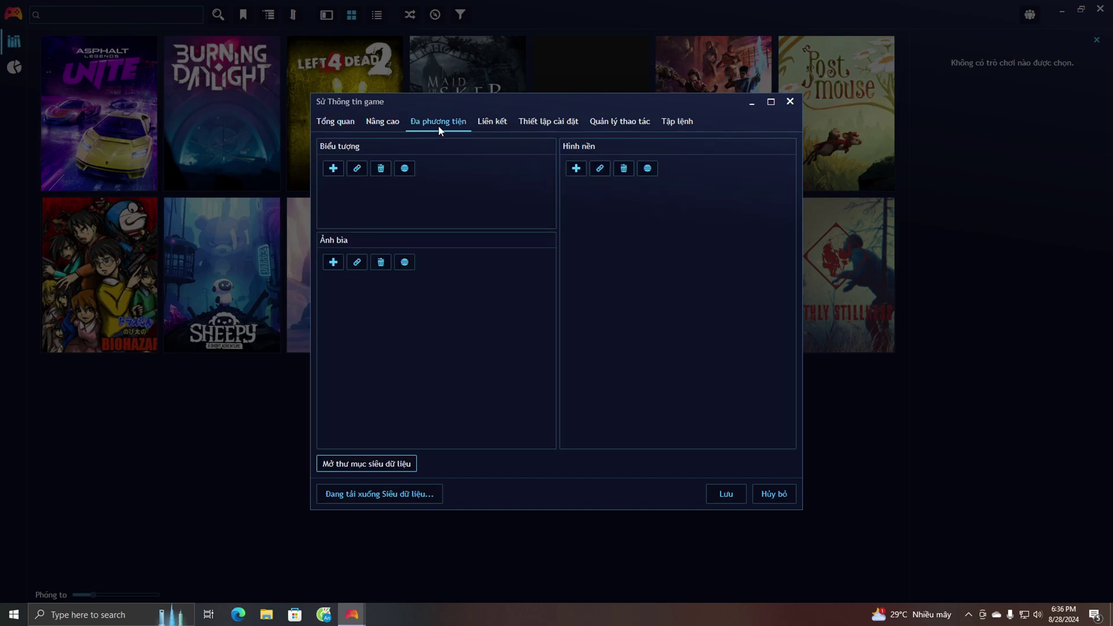
click(406, 263)
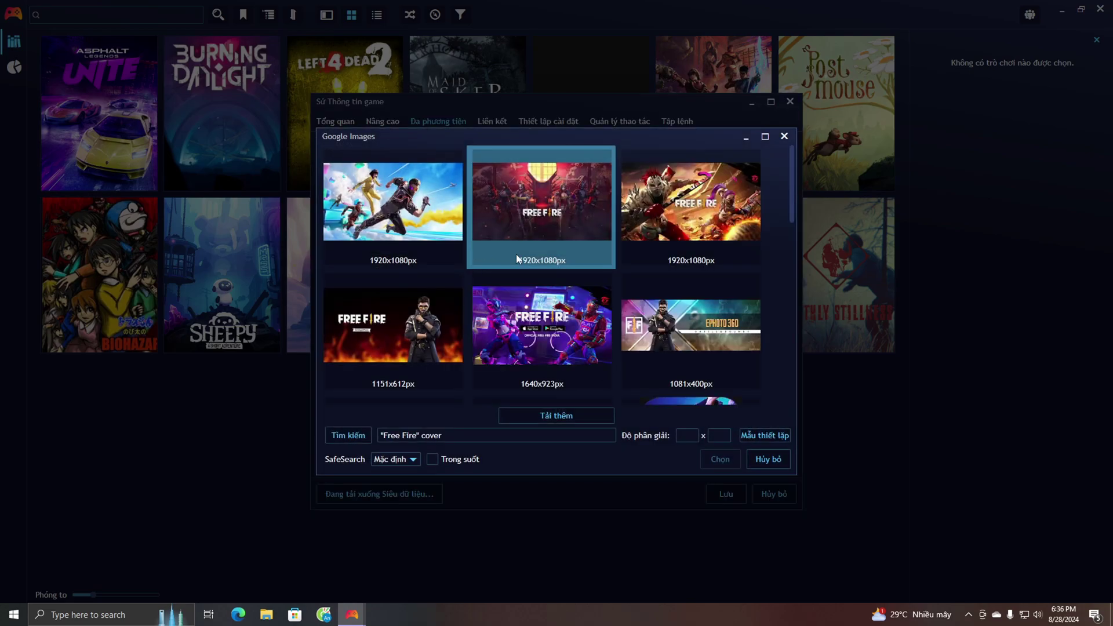
scroll(650, 255, down, 1)
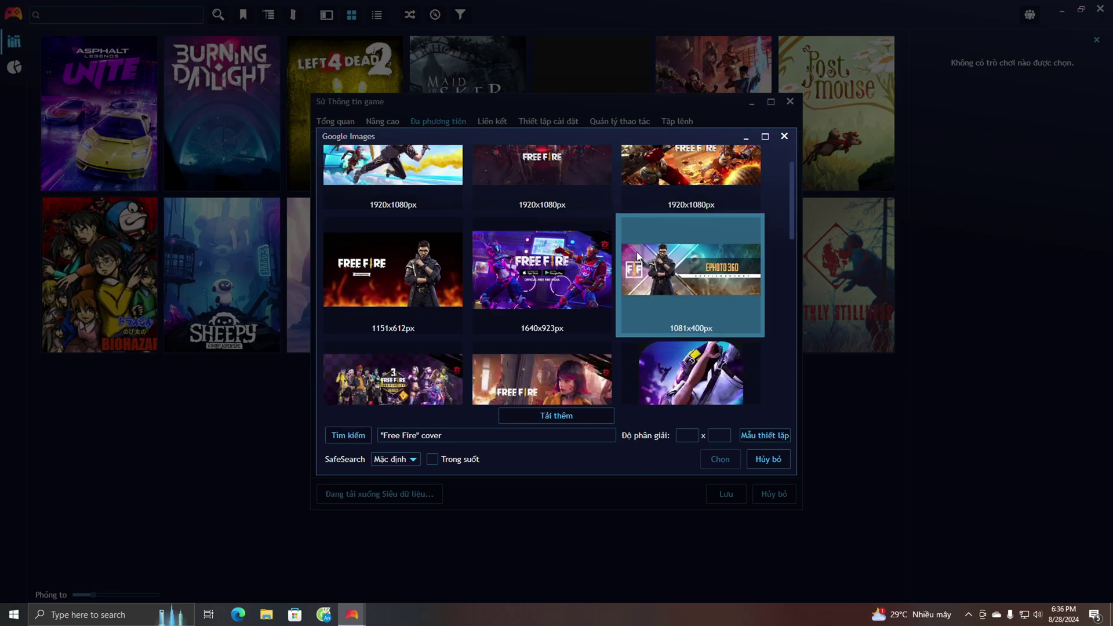
click(491, 432)
key(ctrl+a)
text(F)
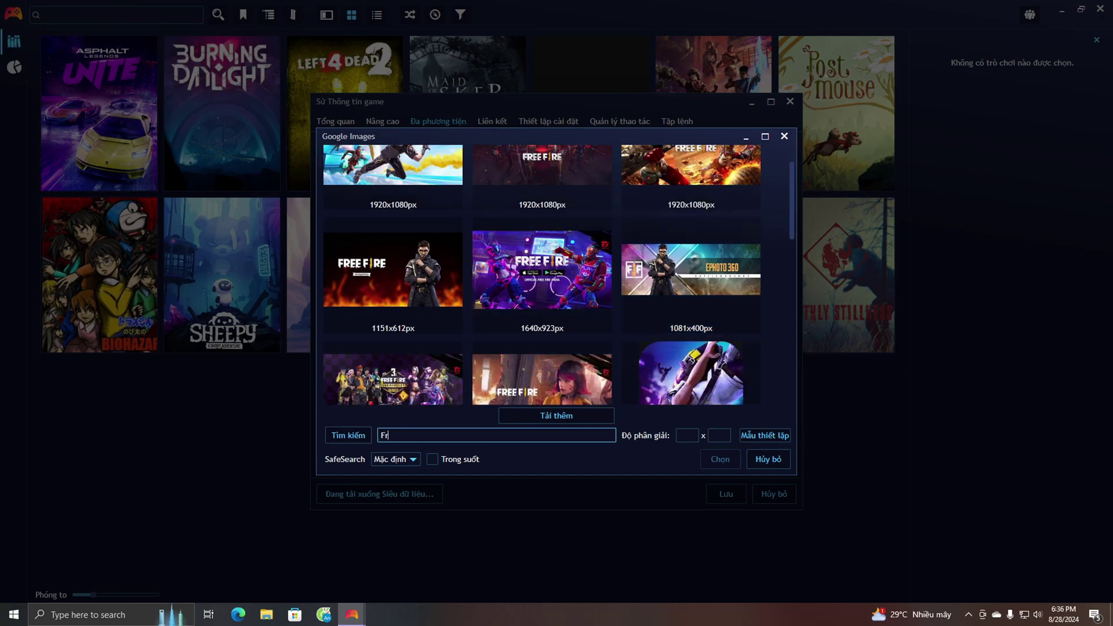
text(ree fire)
key(Return)
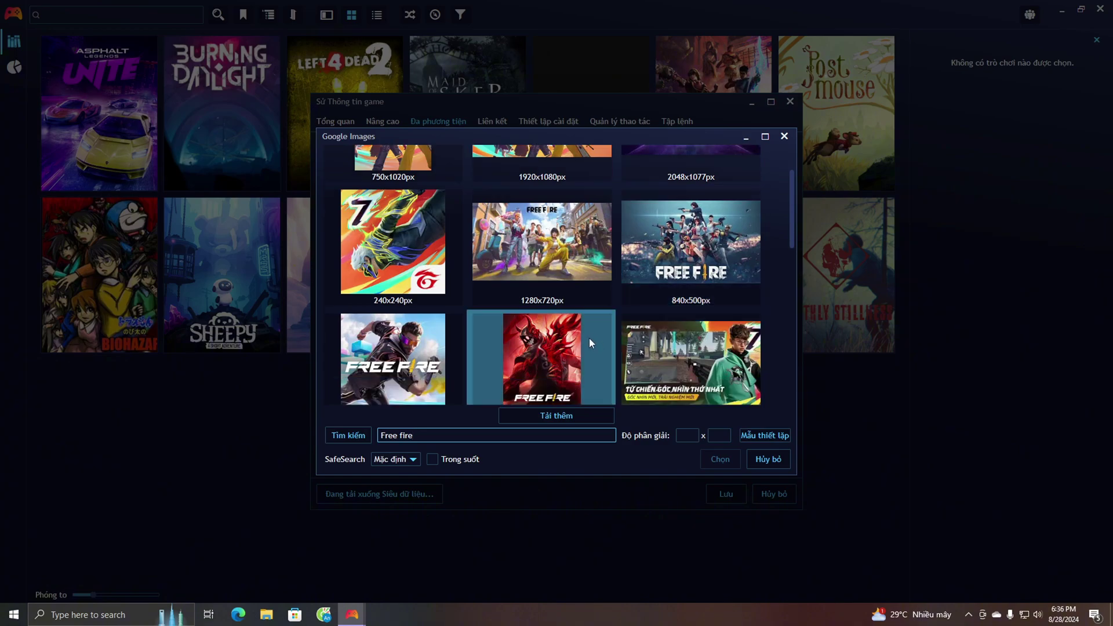
- Use the 272x380px Free Fire image of the purple-haired character as the game's cover
scroll(589, 338, down, 2)
click(595, 305)
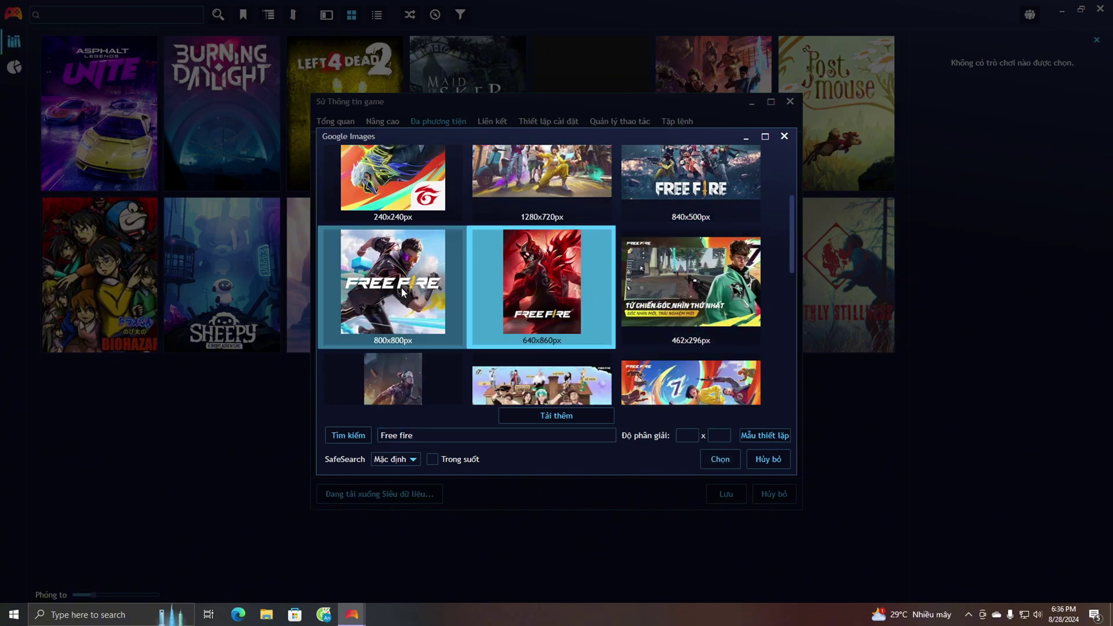
scroll(609, 323, down, 2)
scroll(609, 323, down, 6)
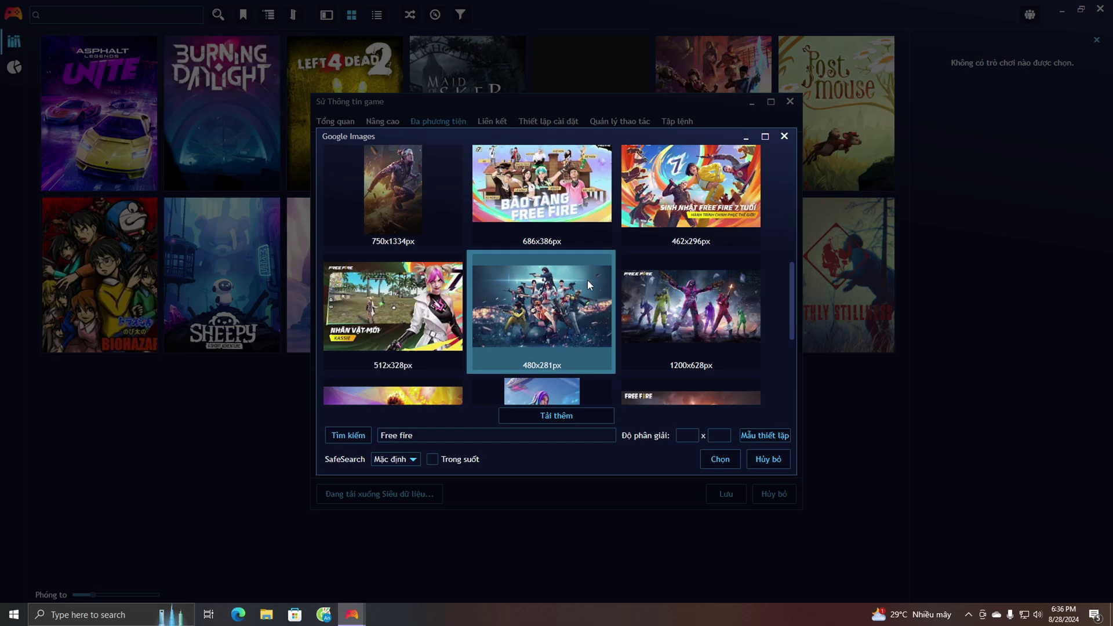
scroll(592, 318, down, 1)
click(562, 272)
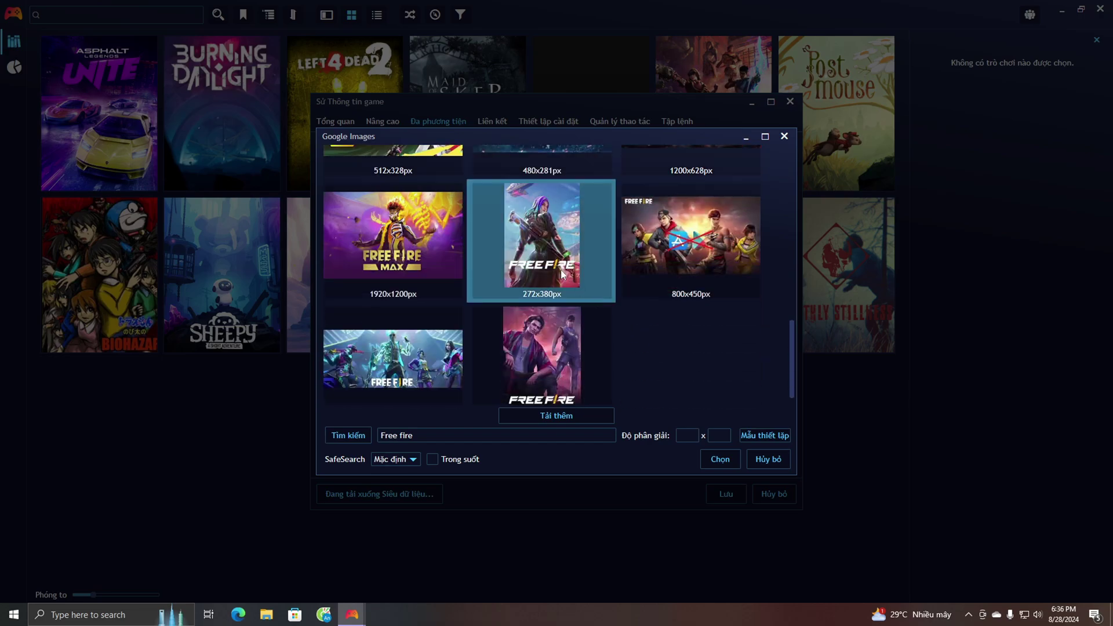
click(727, 453)
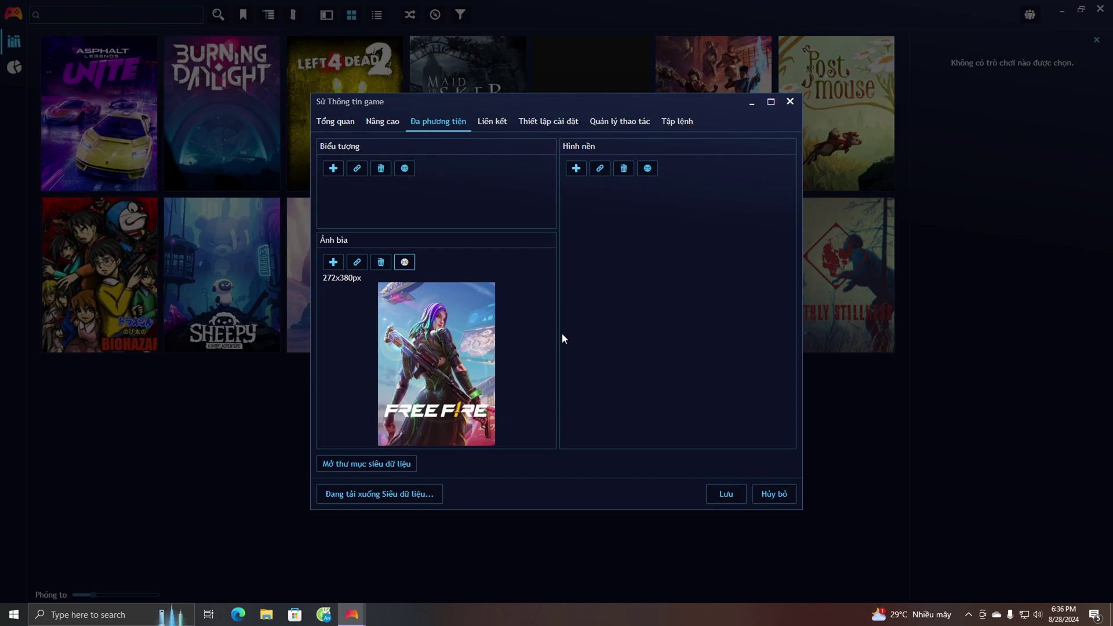
- Add a new action to the Free Fire entry and paste the copied launch arguments as its parameters
click(625, 130)
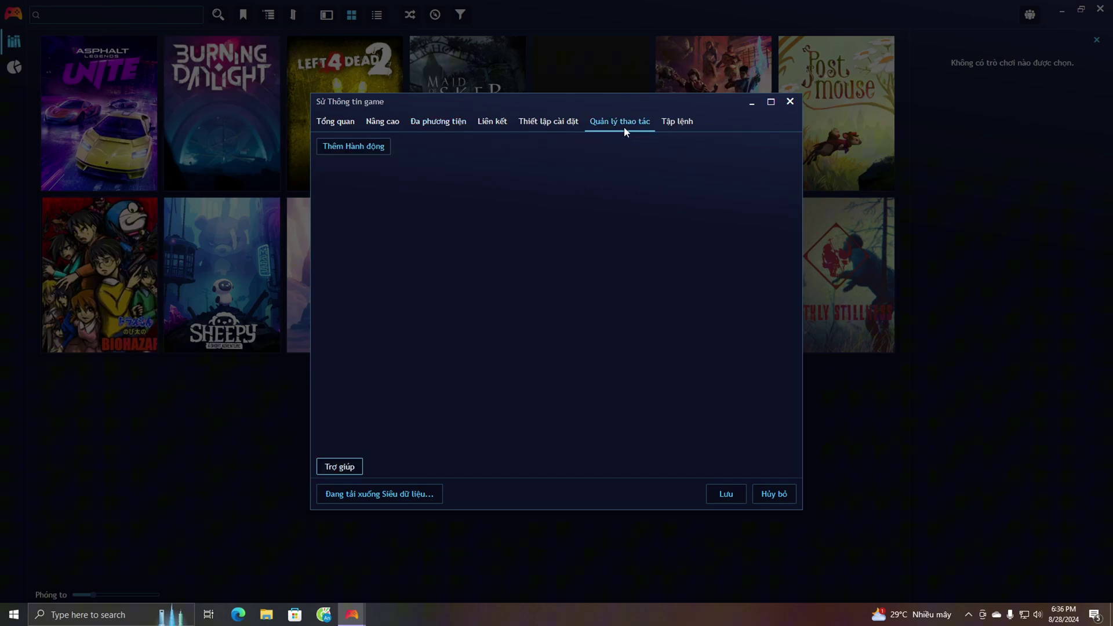
click(357, 148)
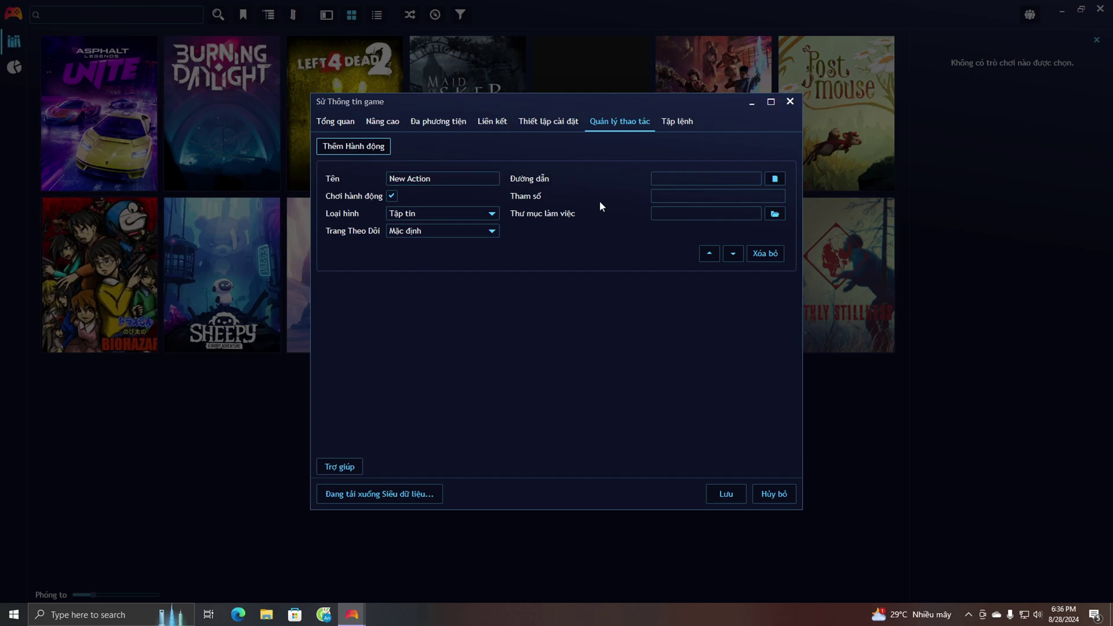
click(712, 198)
right_click(724, 199)
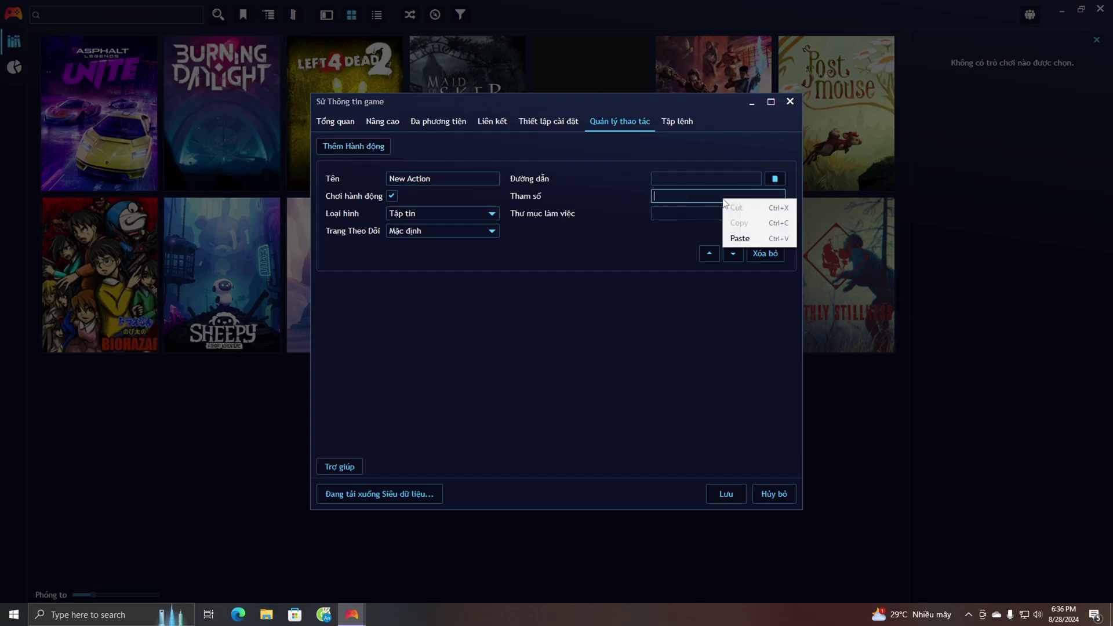
click(742, 239)
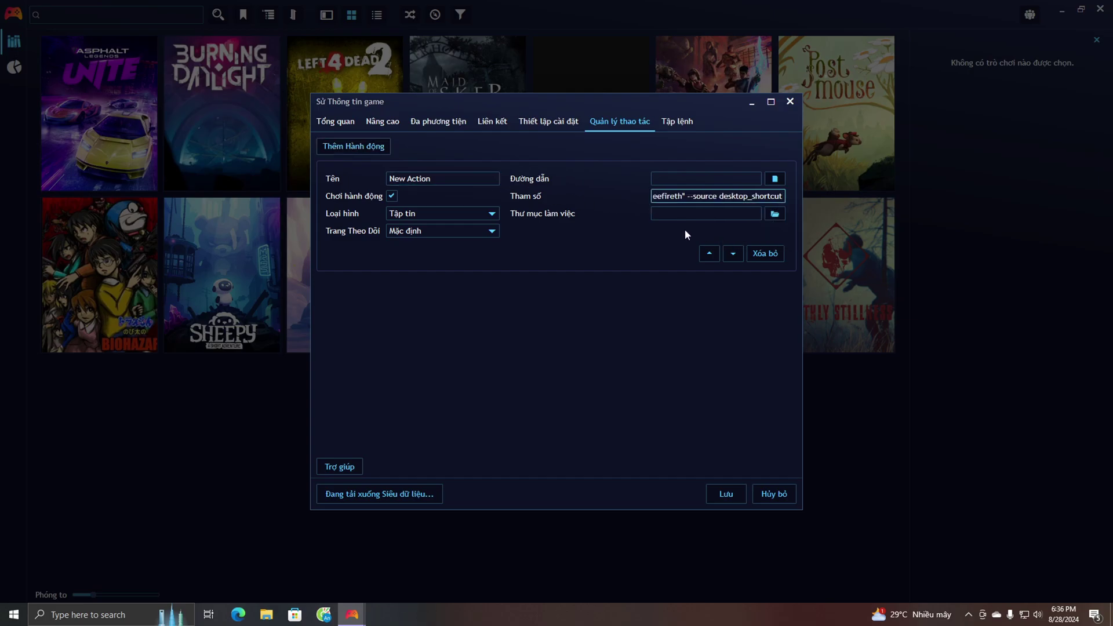
- Set the action's path to the HD-Player application in C:\Program Files\BlueStacks_nxt
click(776, 179)
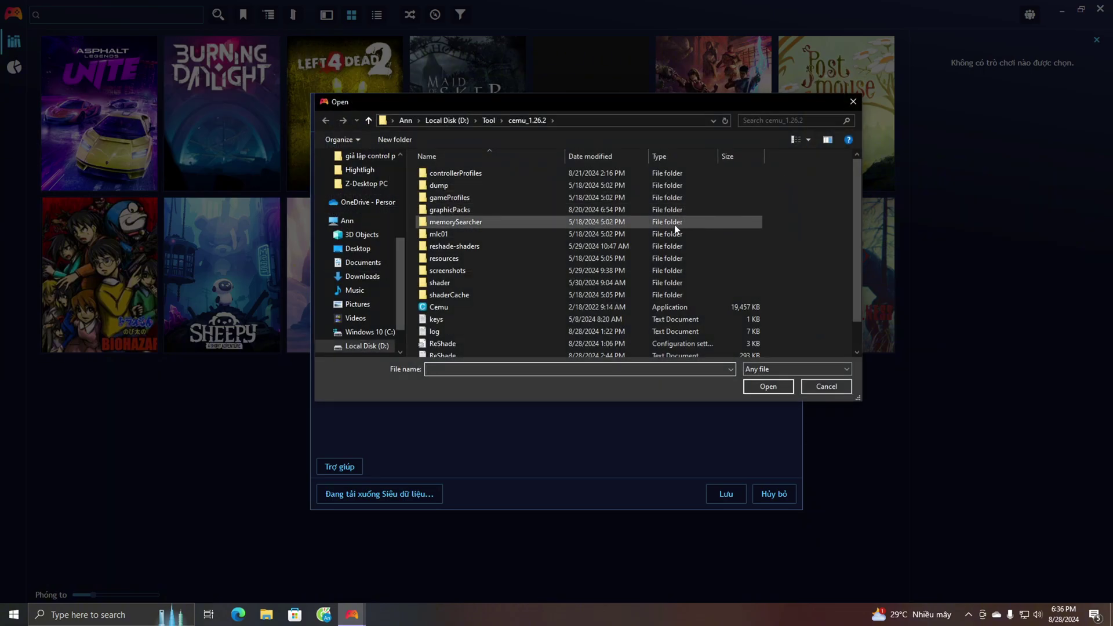
click(378, 333)
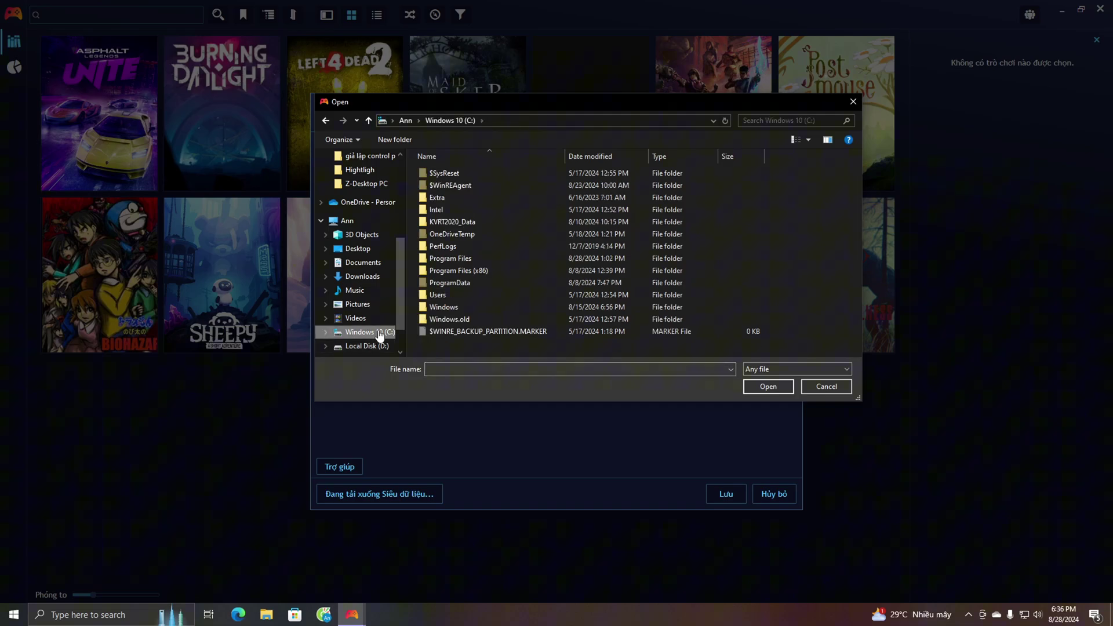
double_click(468, 258)
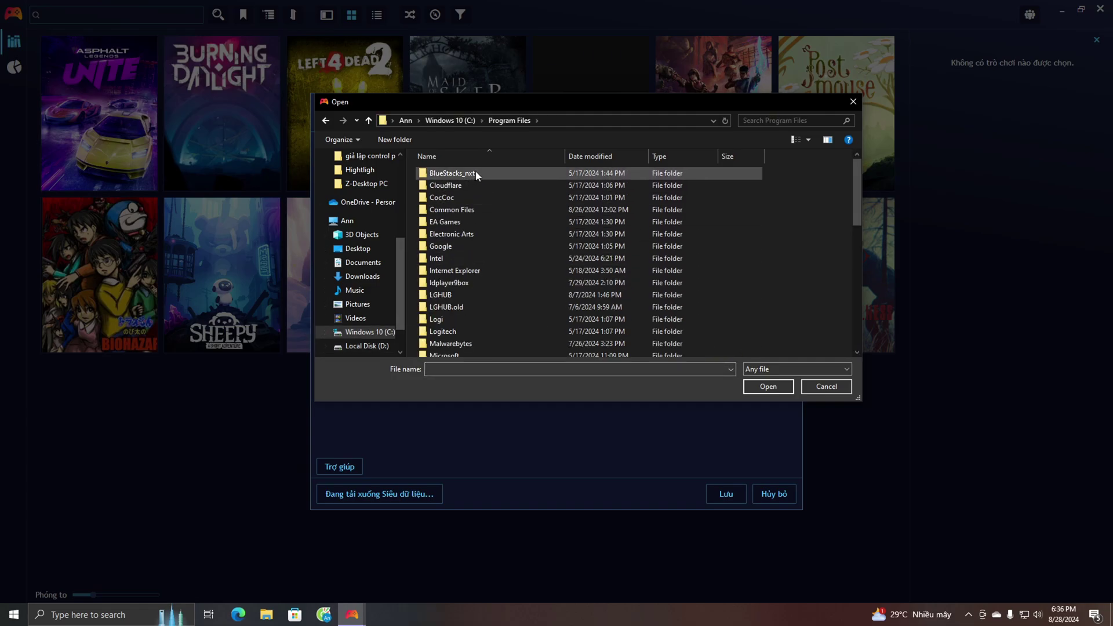
double_click(476, 172)
scroll(592, 240, down, 3)
scroll(591, 239, down, 10)
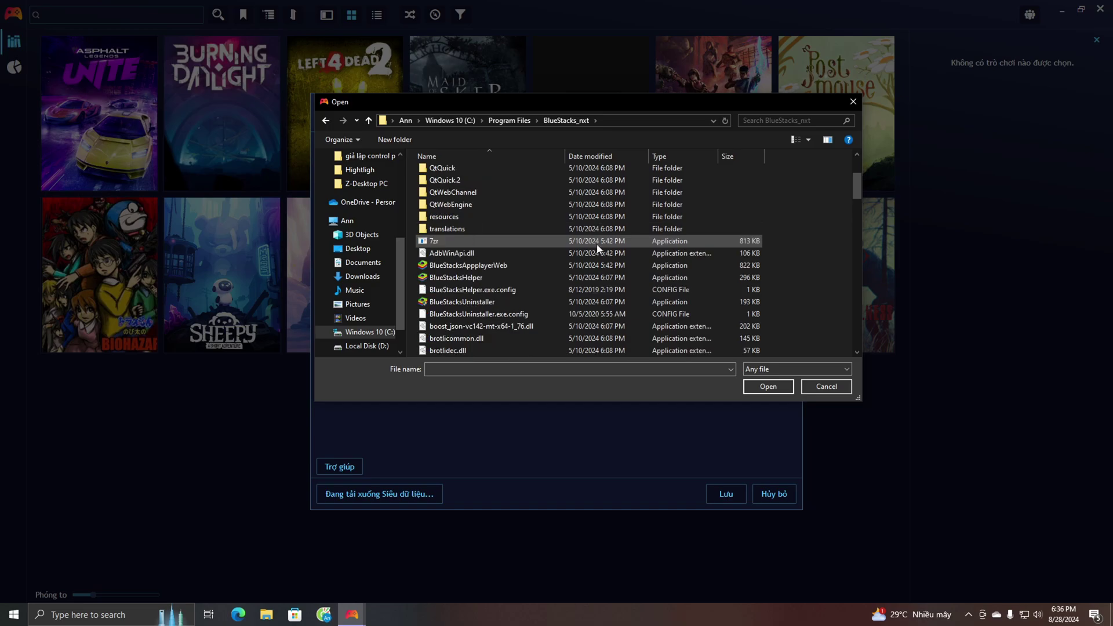
scroll(603, 249, down, 7)
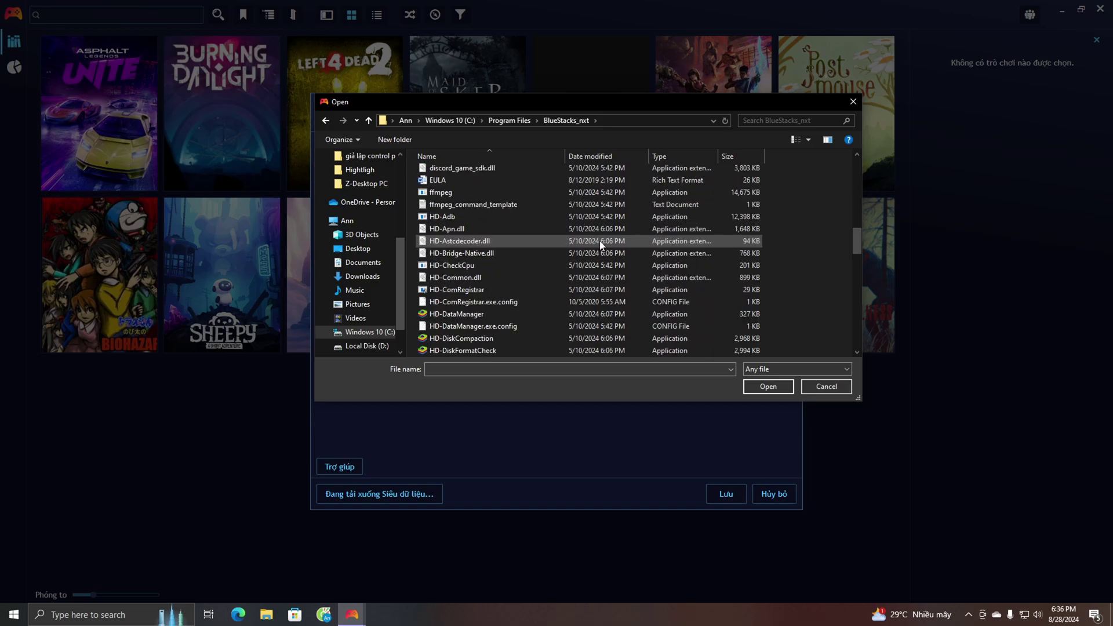
scroll(509, 290, down, 1)
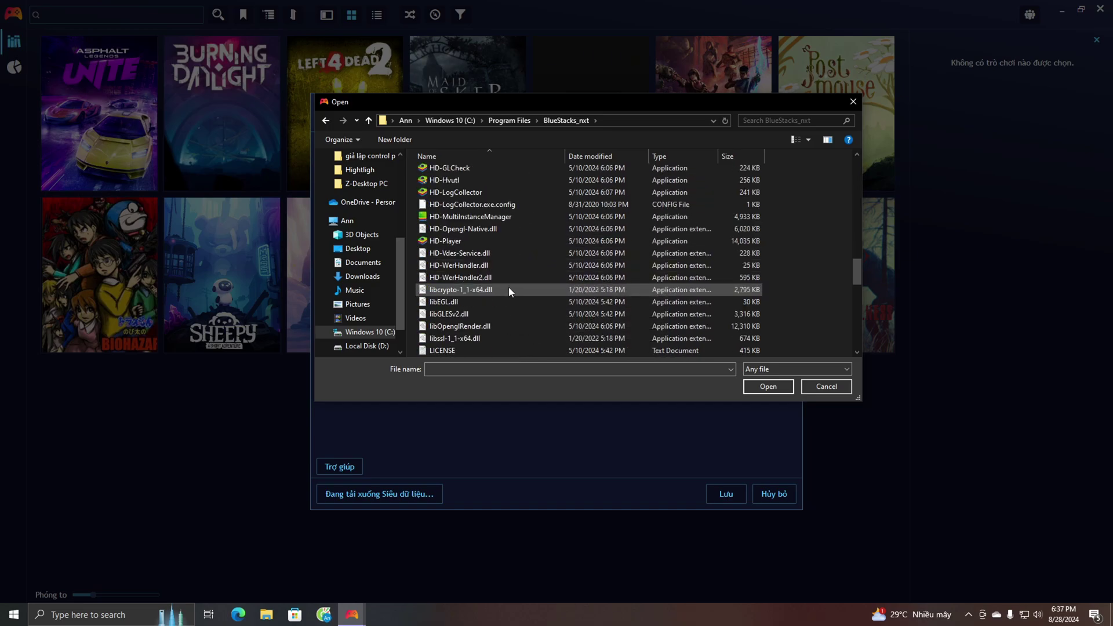
click(492, 243)
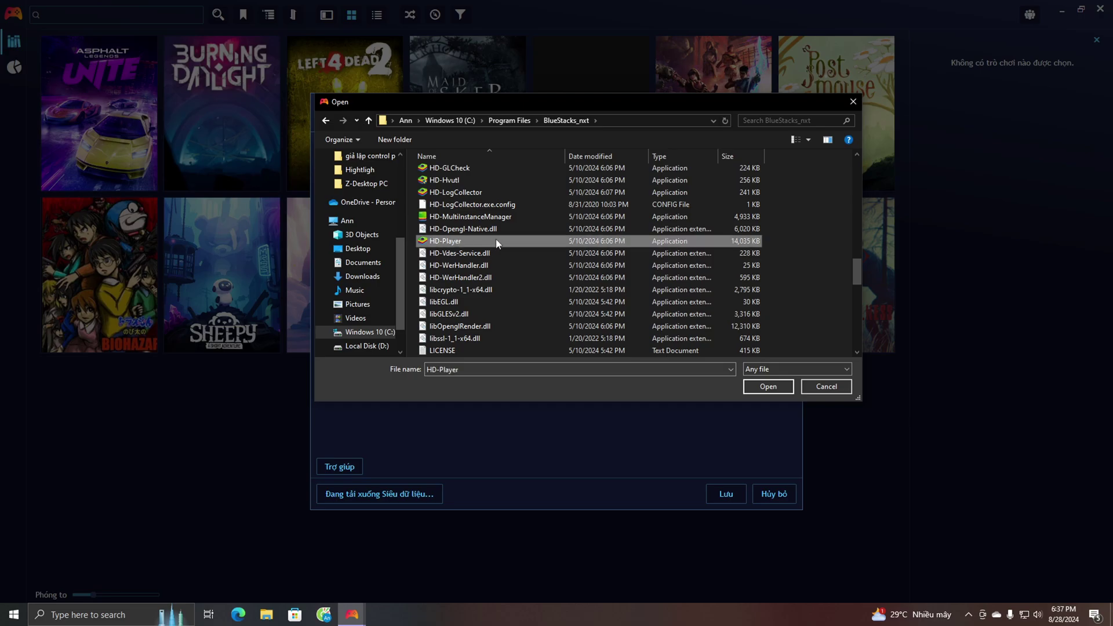
click(774, 386)
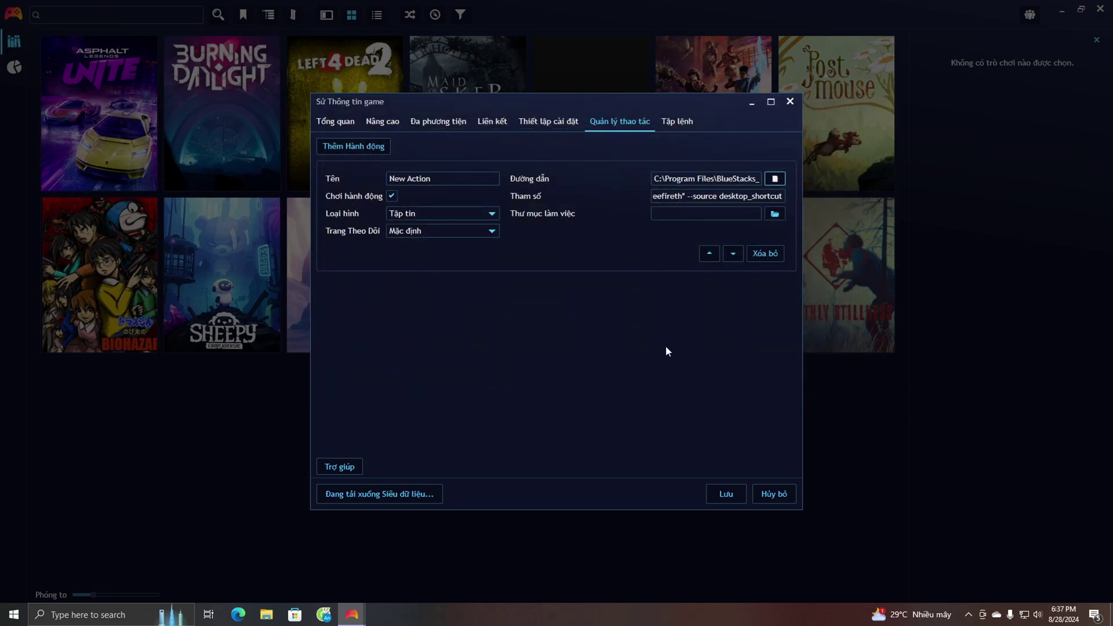
- Name the action "Mở Free Fire :33" and save the game entry
click(455, 181)
key(ctrl+a)
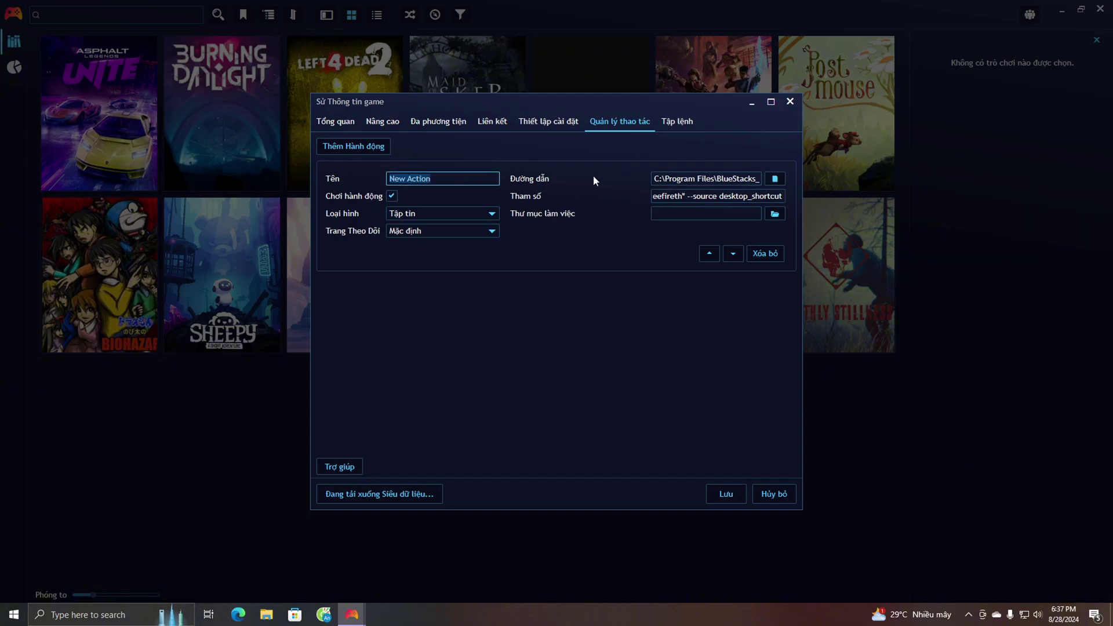
text(Mở Free Fire :33)
click(729, 495)
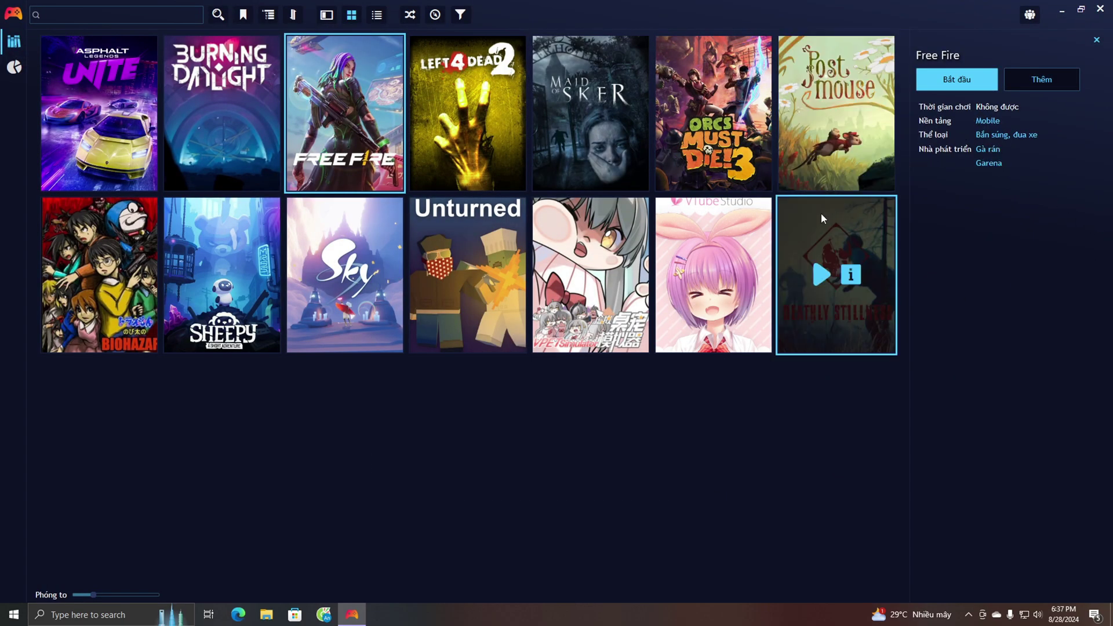
- Launch Free Fire from the library, enter the game lobby and open the Tủ đồ section
click(330, 114)
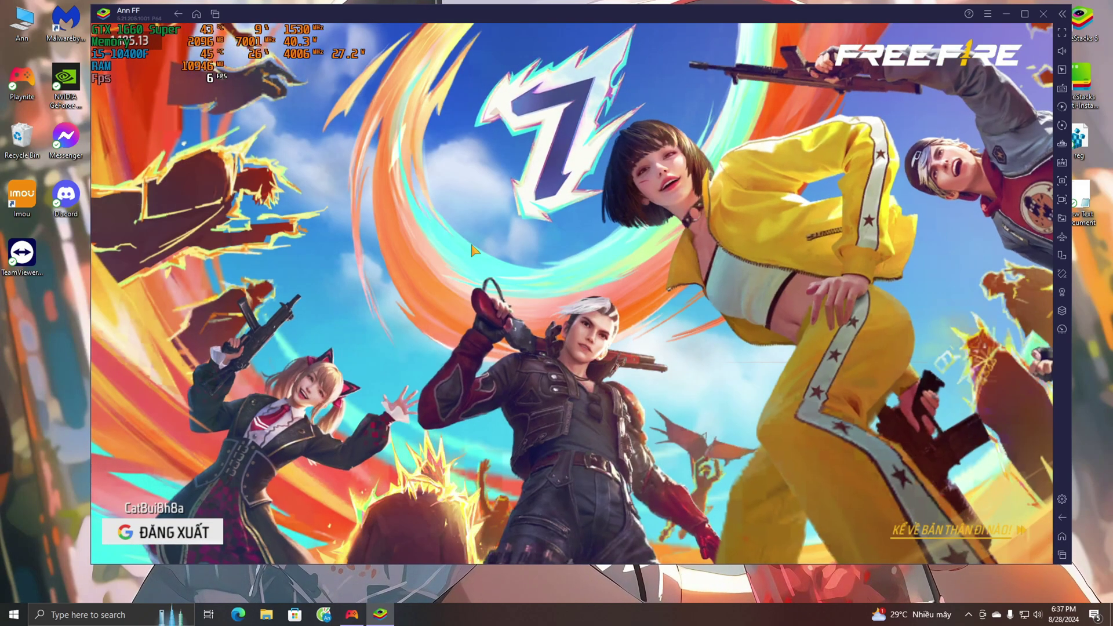
click(472, 246)
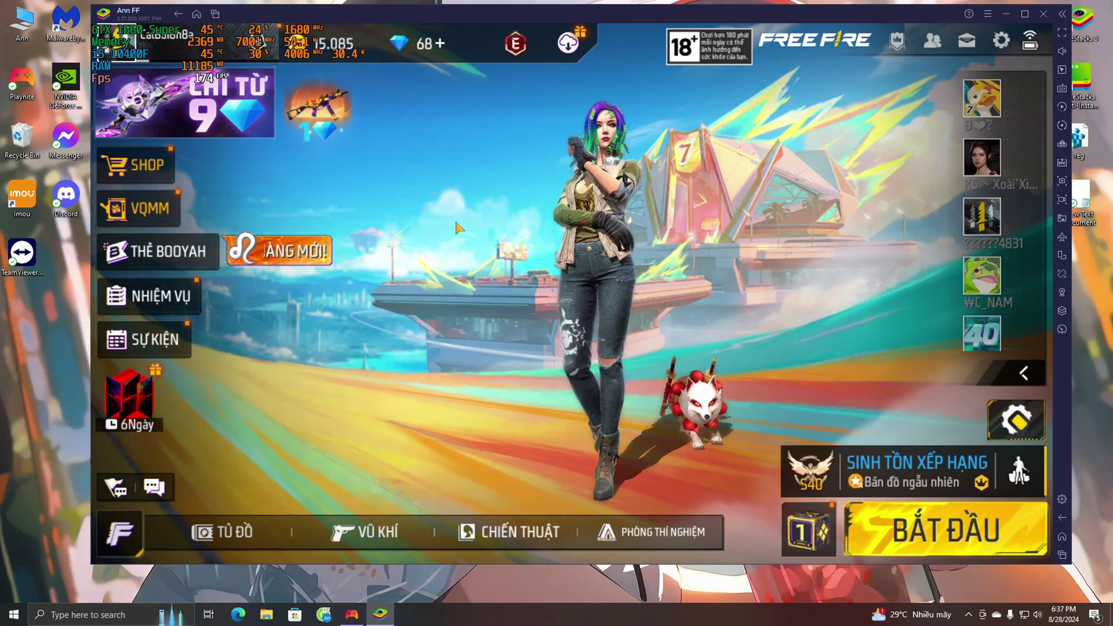
click(222, 532)
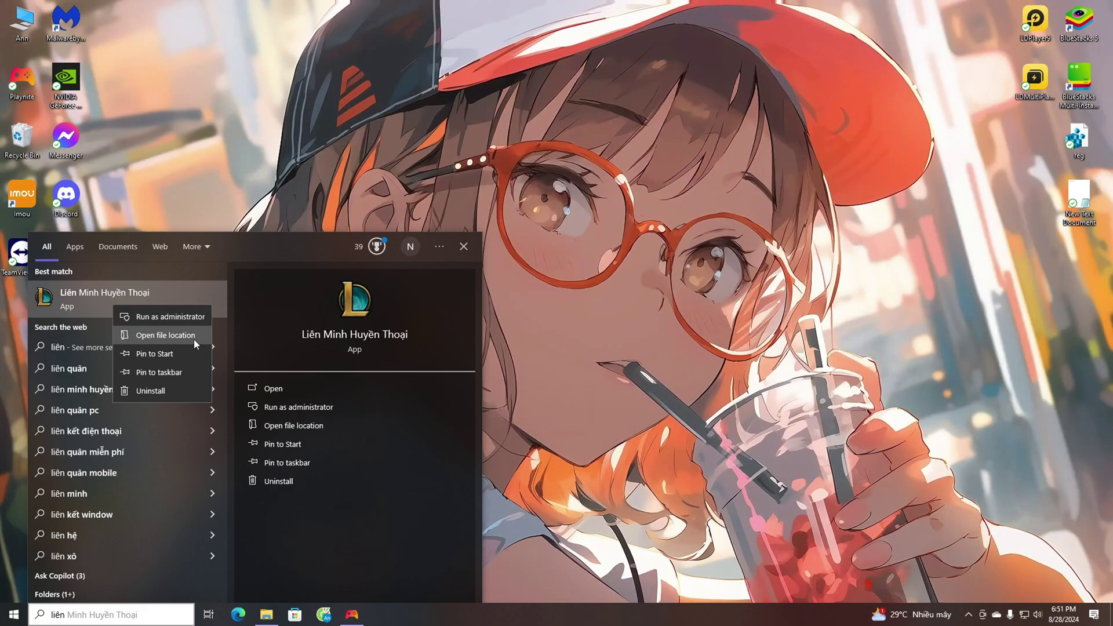
- Go to the file location of Liên Minh Huyền Thoại and open its shortcut's properties, closing the folder window
click(193, 338)
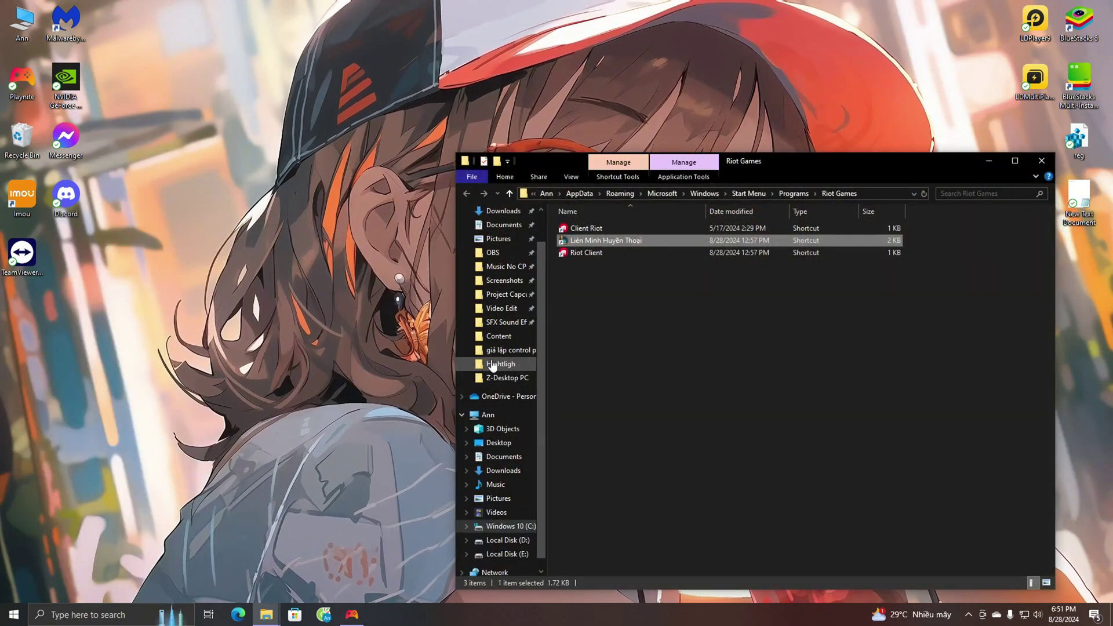
right_click(603, 244)
click(648, 574)
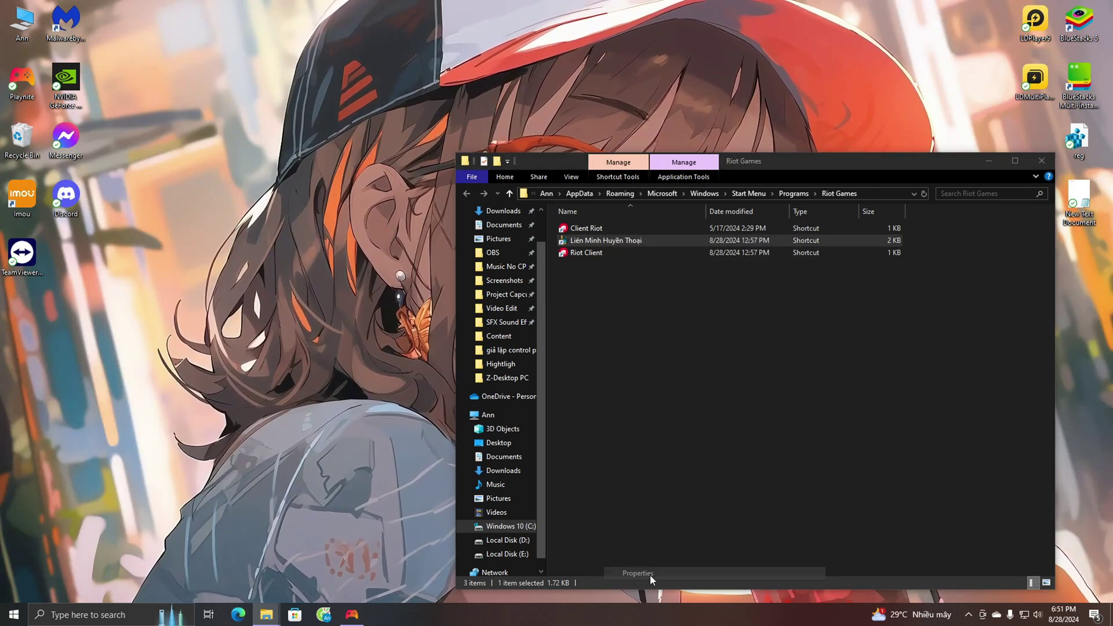
click(1042, 161)
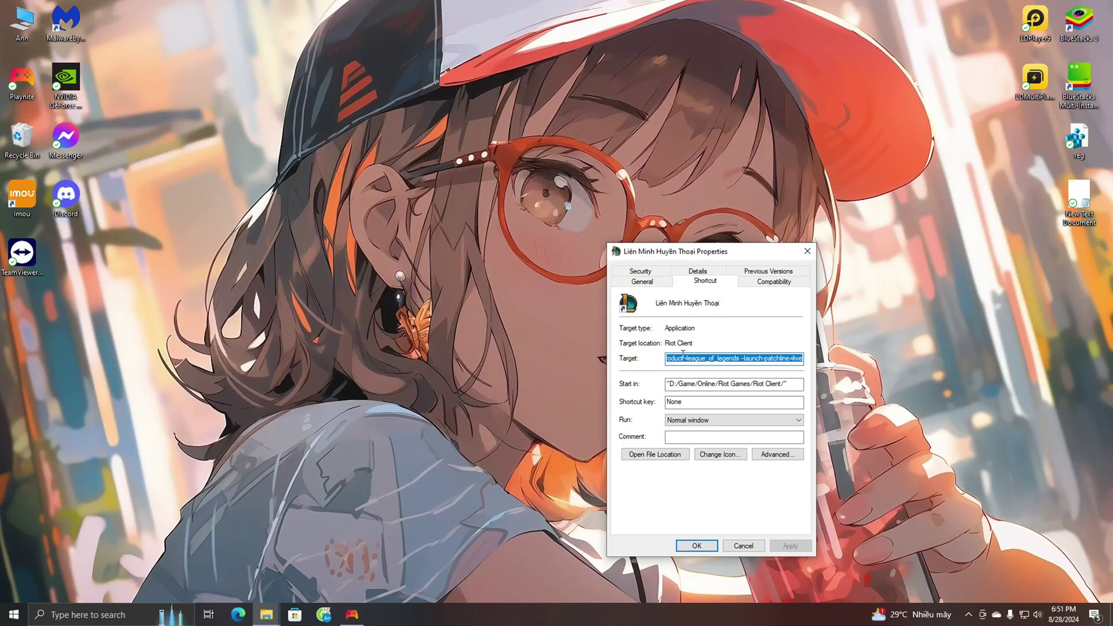
- Copy the League of Legends launch arguments from the end of the shortcut's target and close the properties without changes
drag(725, 358, 803, 359)
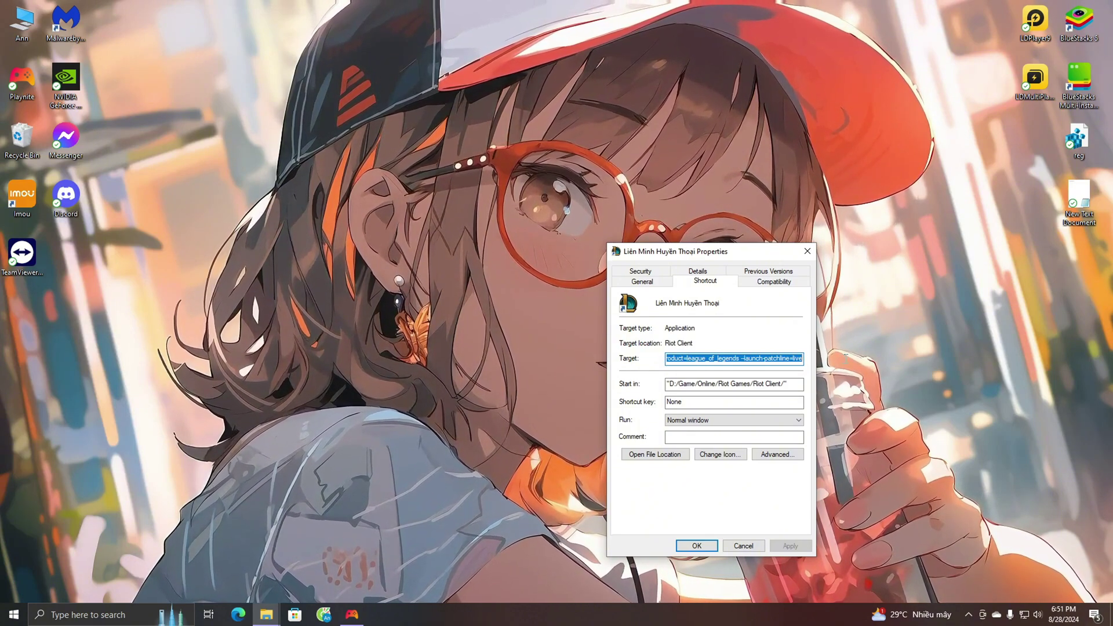
right_click(775, 359)
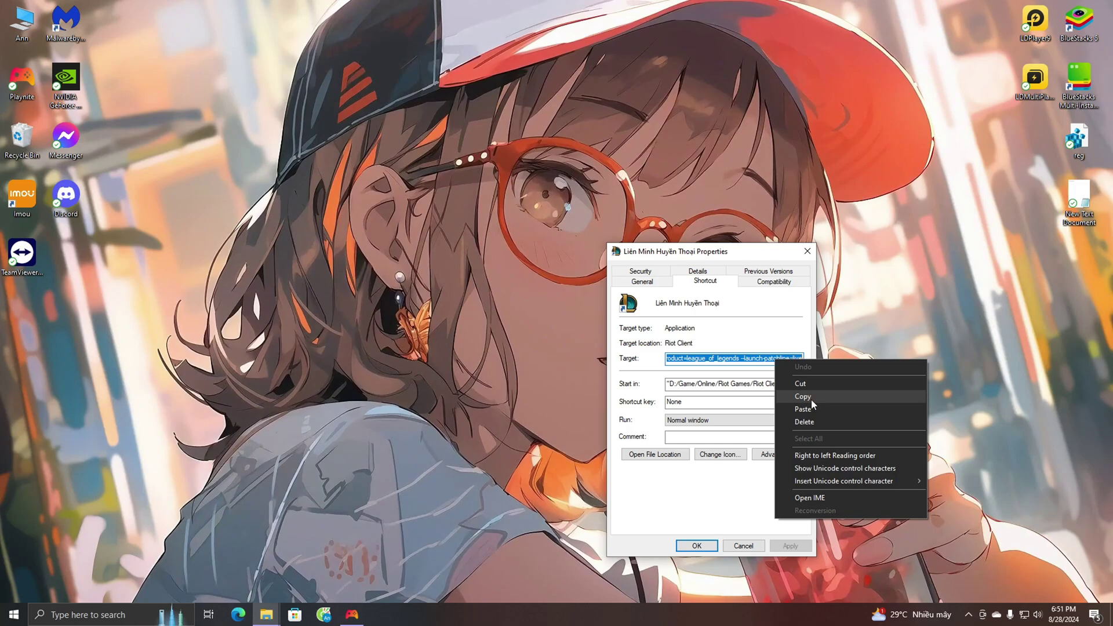
click(812, 398)
click(744, 546)
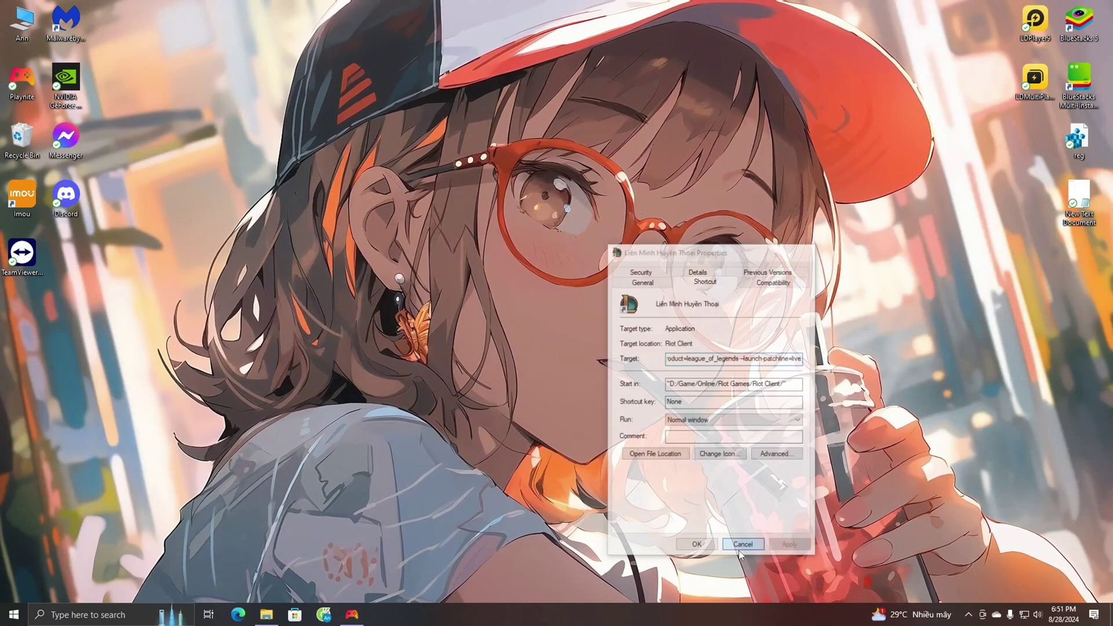
- Switch to Playnite and manually add a game named "League of Legend" with platform PC (Windows), genre Moba and developer Riot
click(352, 616)
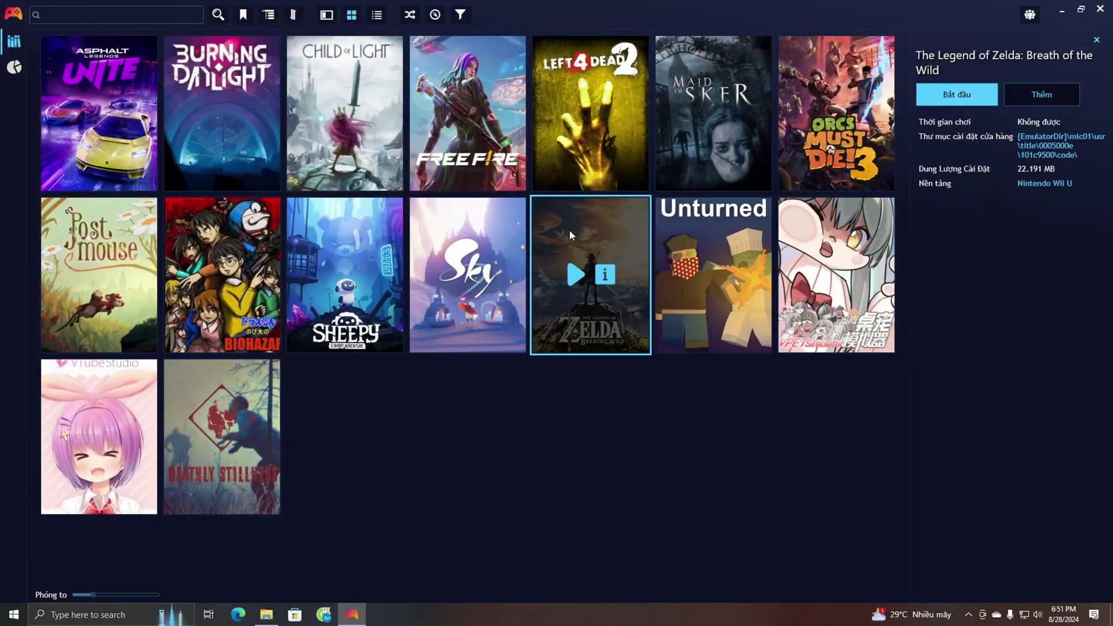
click(13, 14)
mouse_move(85, 32)
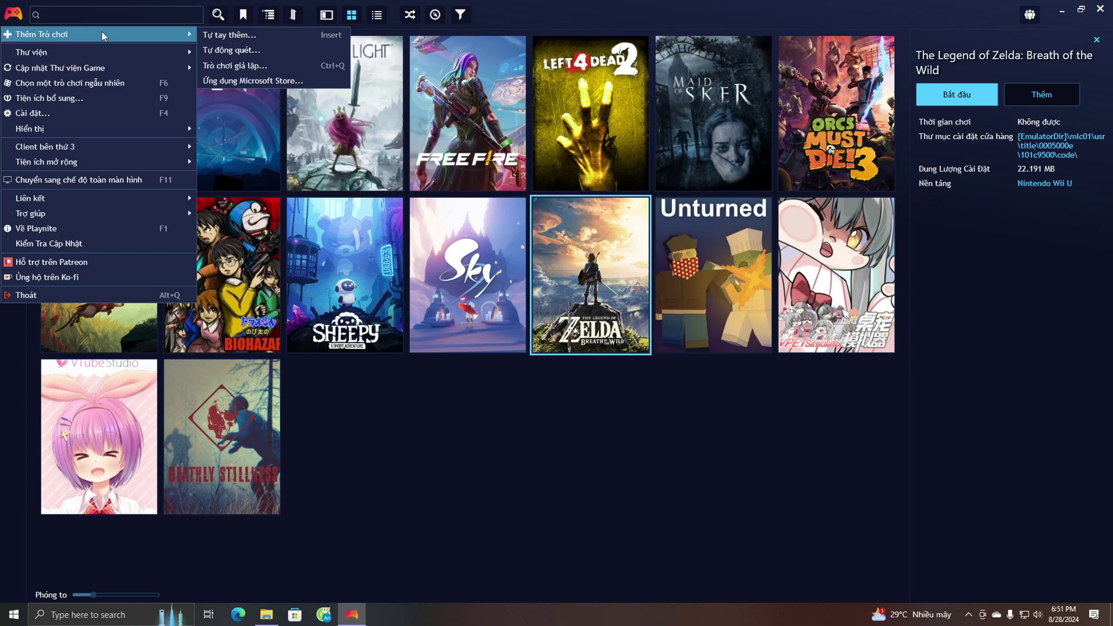
click(247, 36)
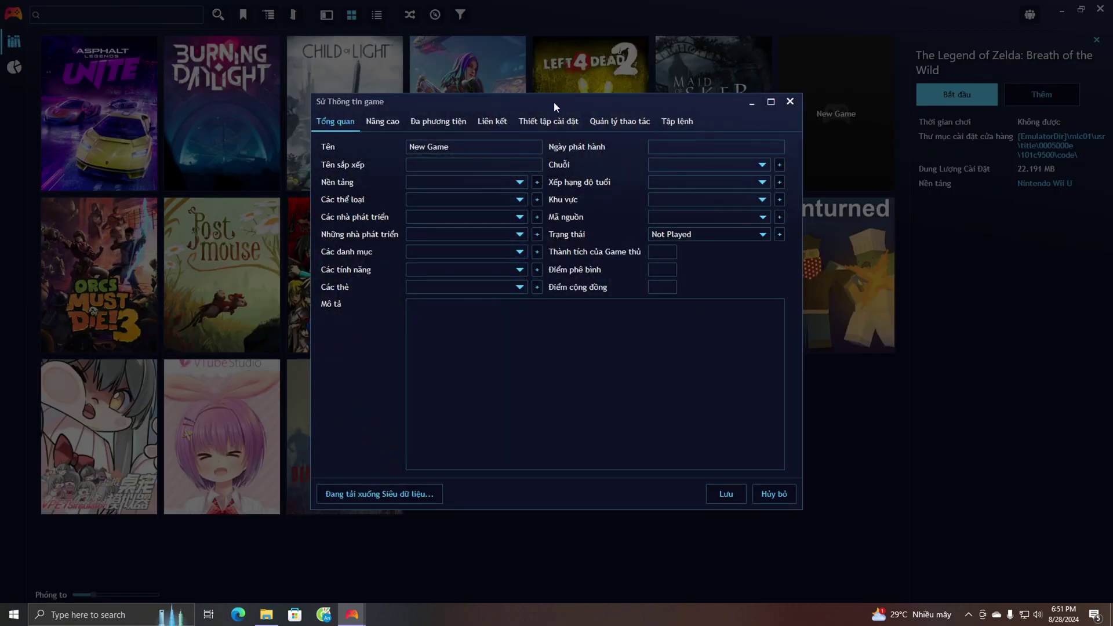
click(513, 146)
key(ctrl+a)
key(BackSpace)
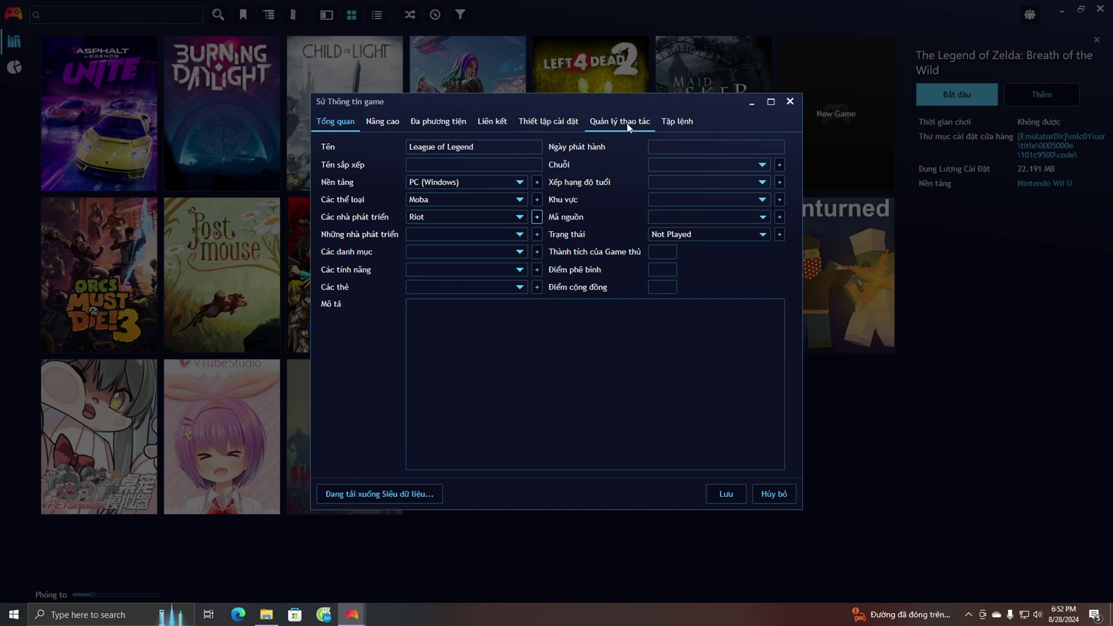
- Add a new action to the League of Legend entry and paste the copied launch arguments as its parameters
click(628, 123)
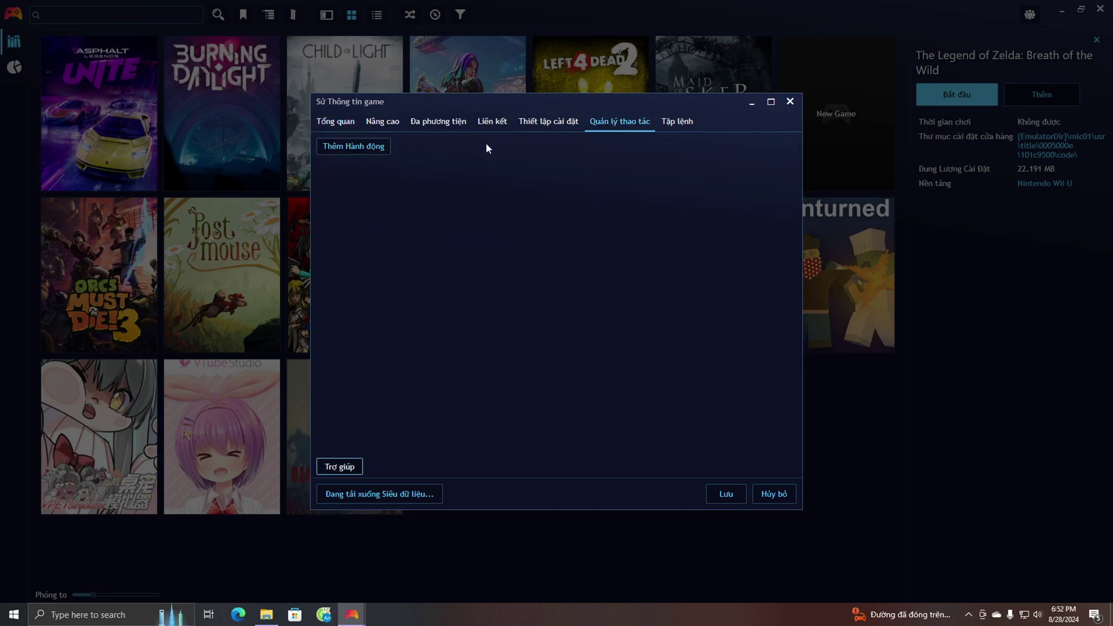
click(369, 149)
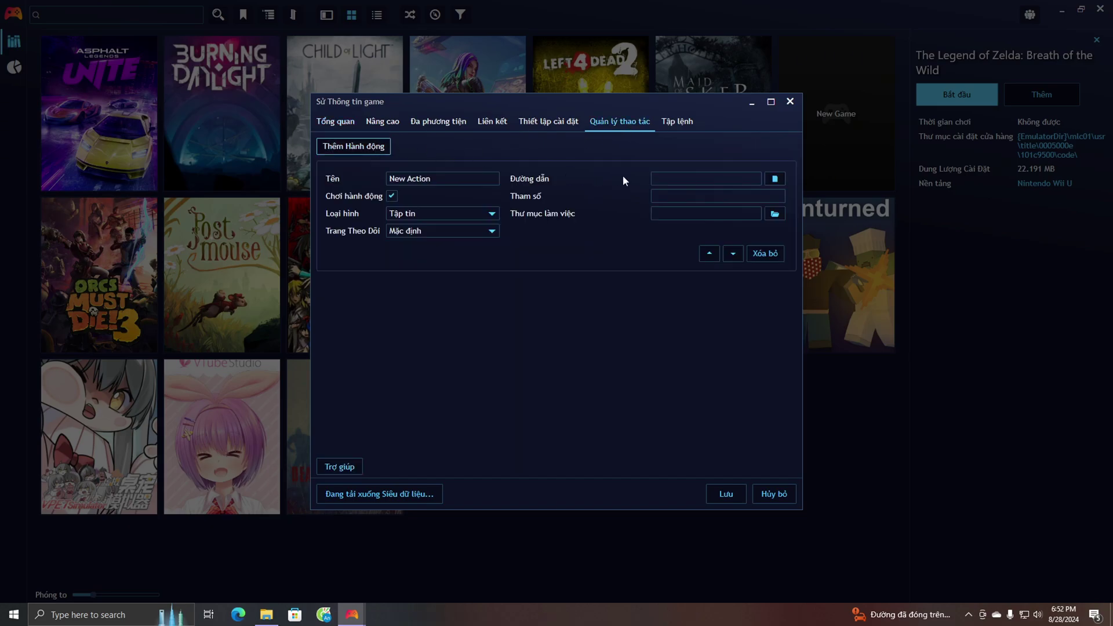
right_click(705, 196)
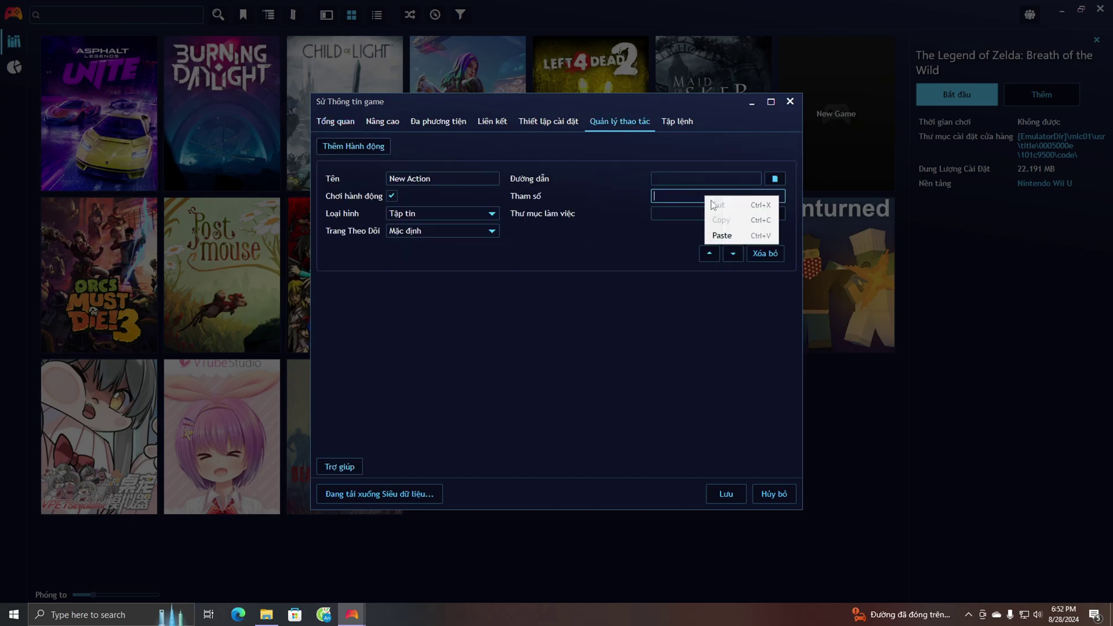
click(726, 231)
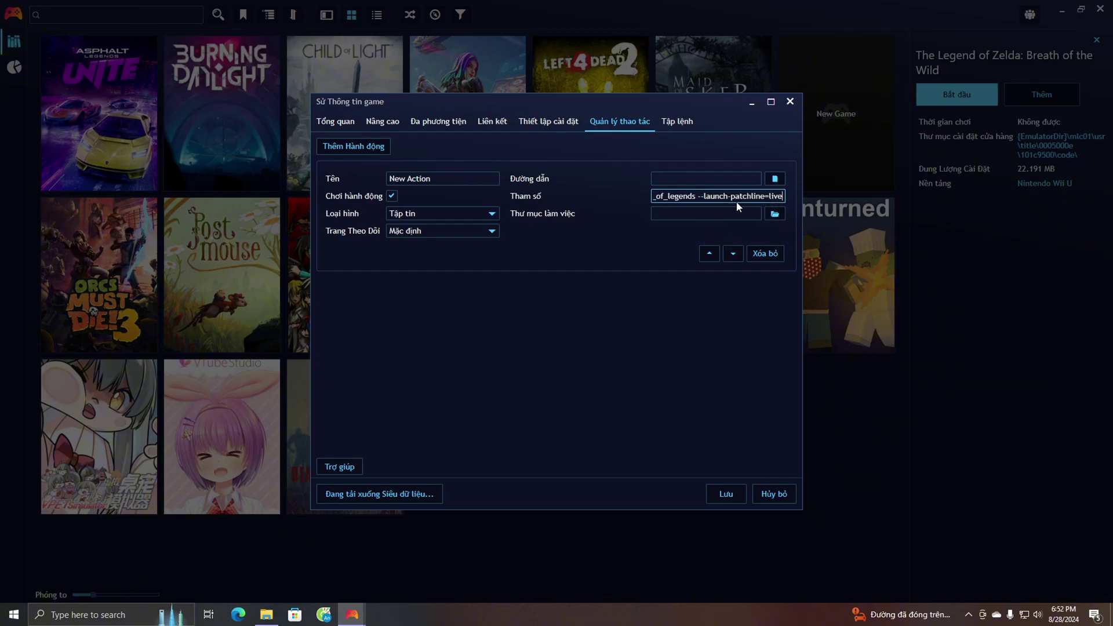
- Set the action's path to the RiotClientServices application in D:\Game\Online\Riot Games\Riot Client
click(775, 181)
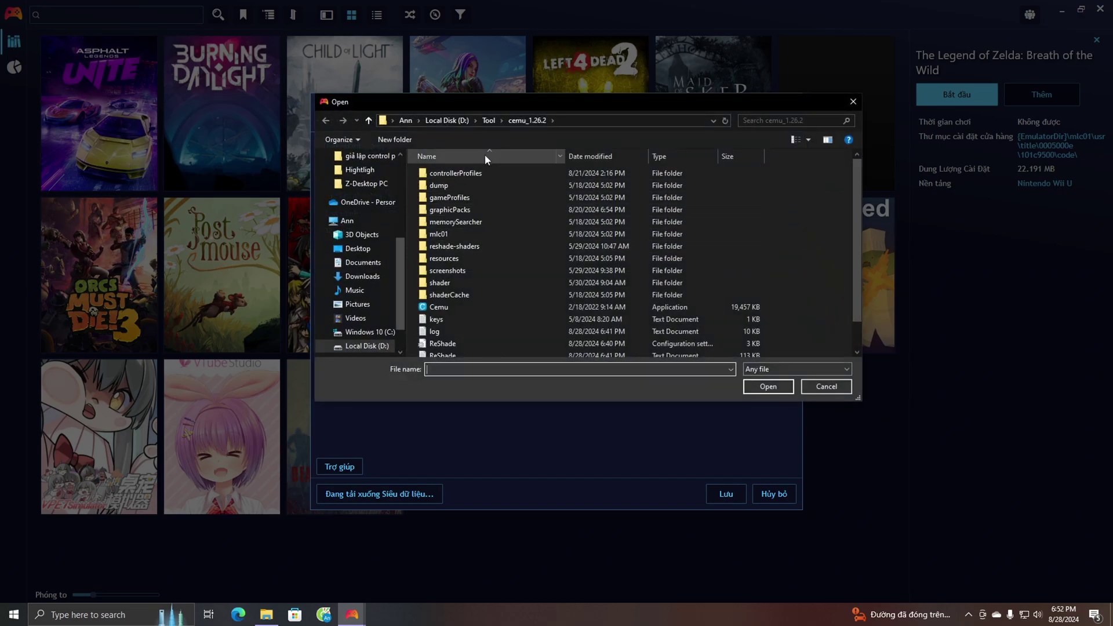
scroll(389, 273, down, 1)
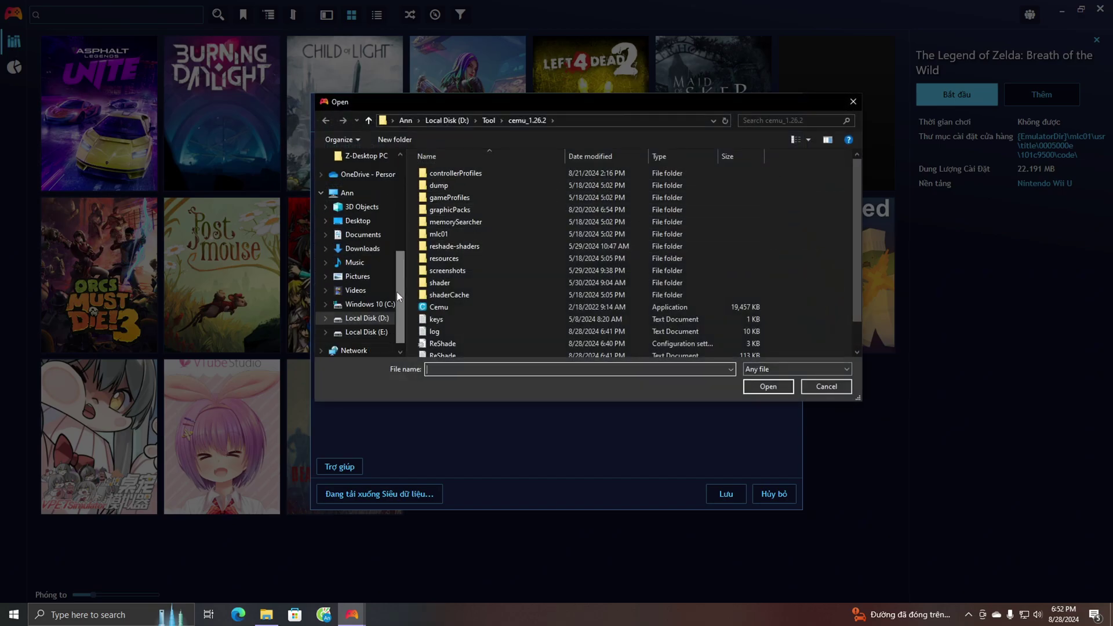
click(367, 318)
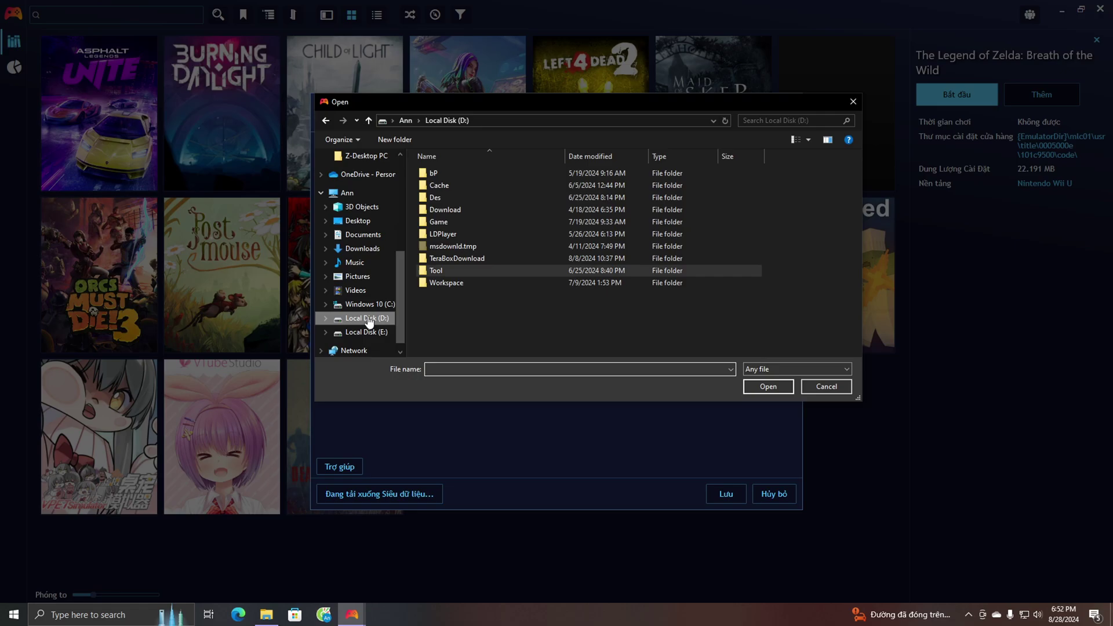
double_click(458, 222)
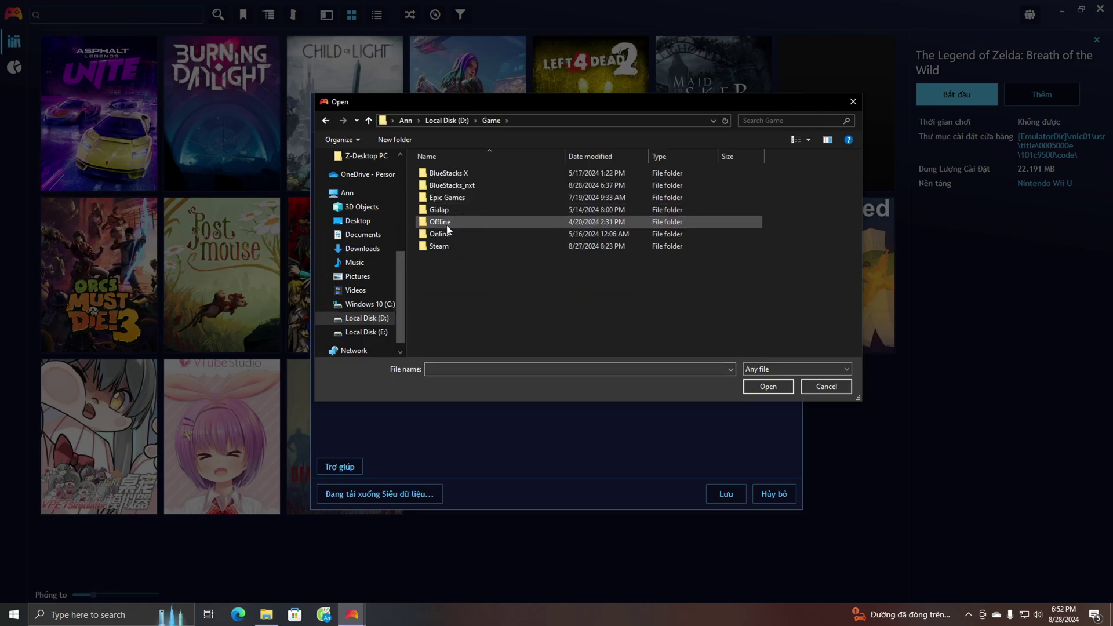
double_click(447, 232)
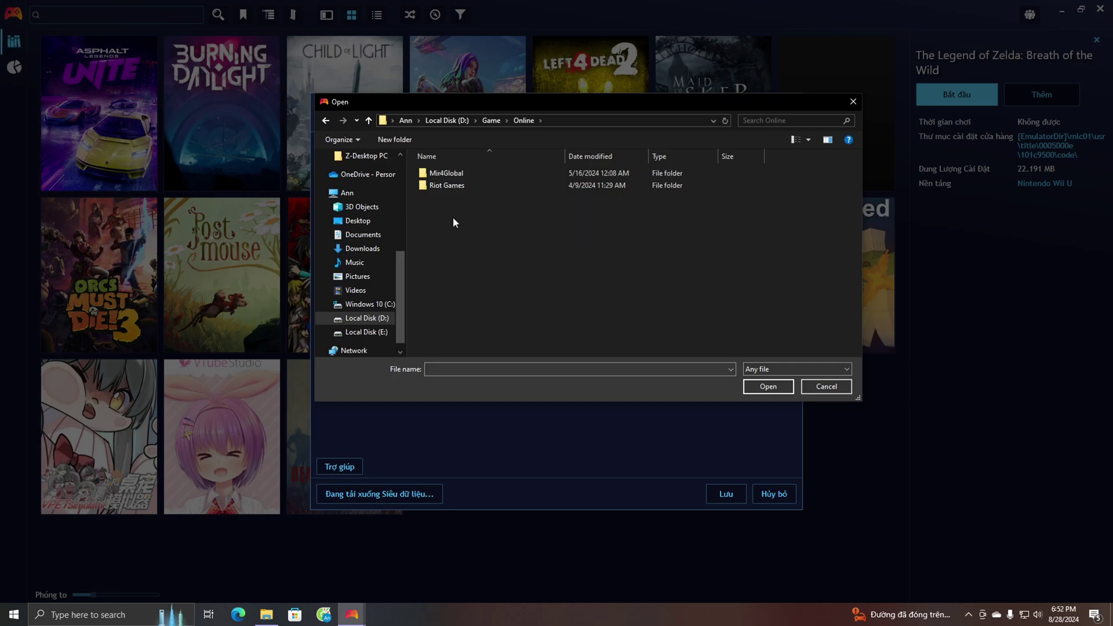
double_click(468, 185)
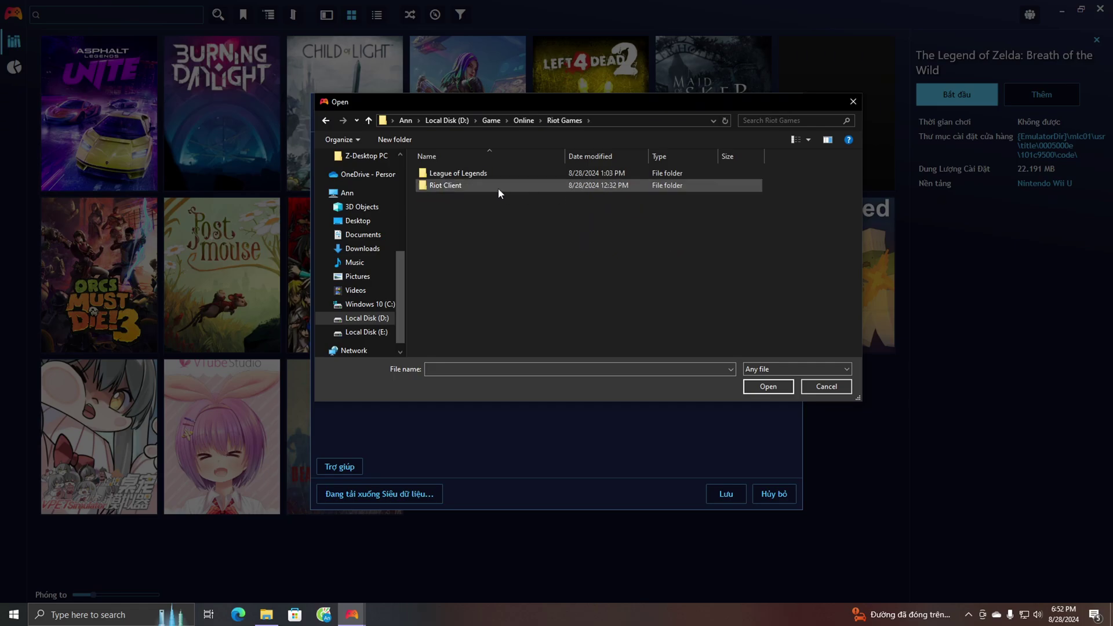
double_click(457, 185)
click(459, 234)
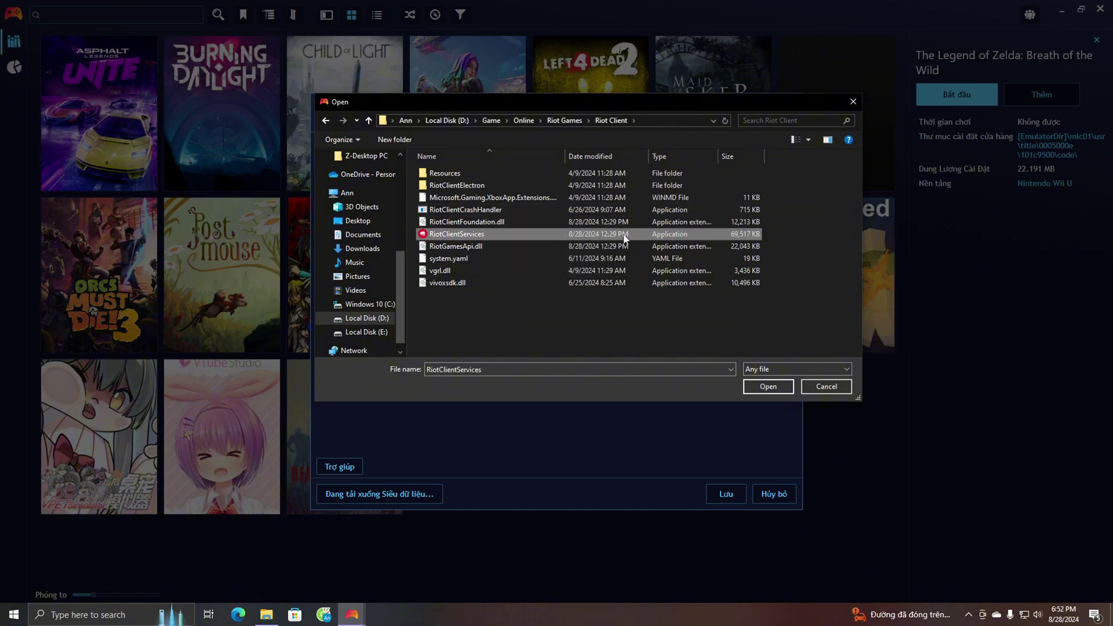
click(768, 386)
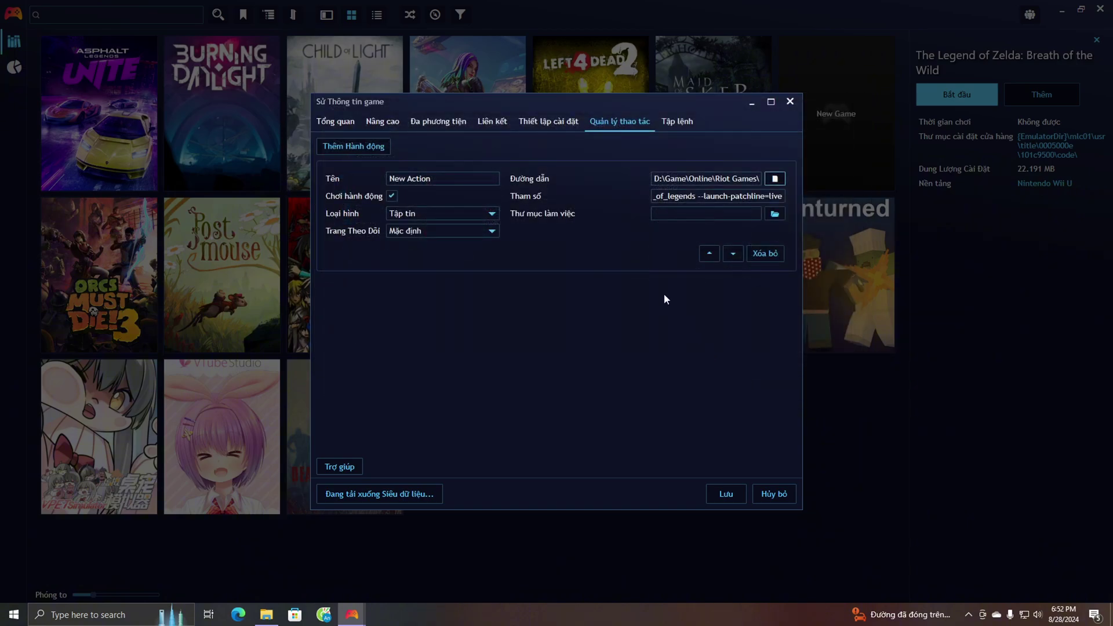
- Name the League of Legend action "Mở Lol :33"
click(456, 181)
key(ctrl+a)
text(M)
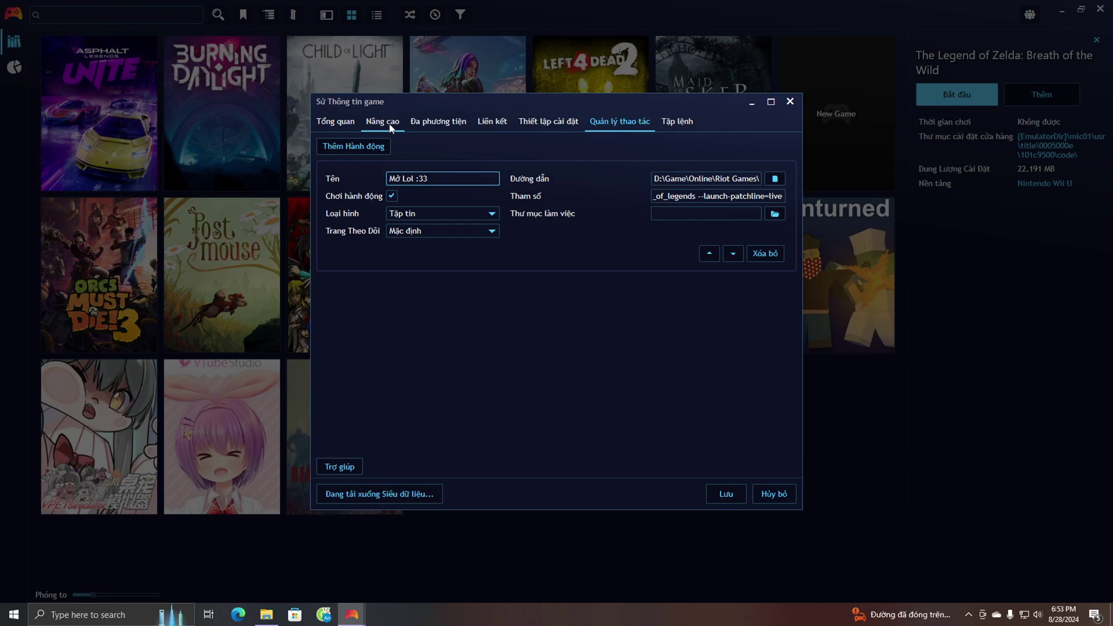
- Find a cover online, use the 272x380px League of Legends image as the game's cover, and save the entry
click(413, 124)
click(405, 262)
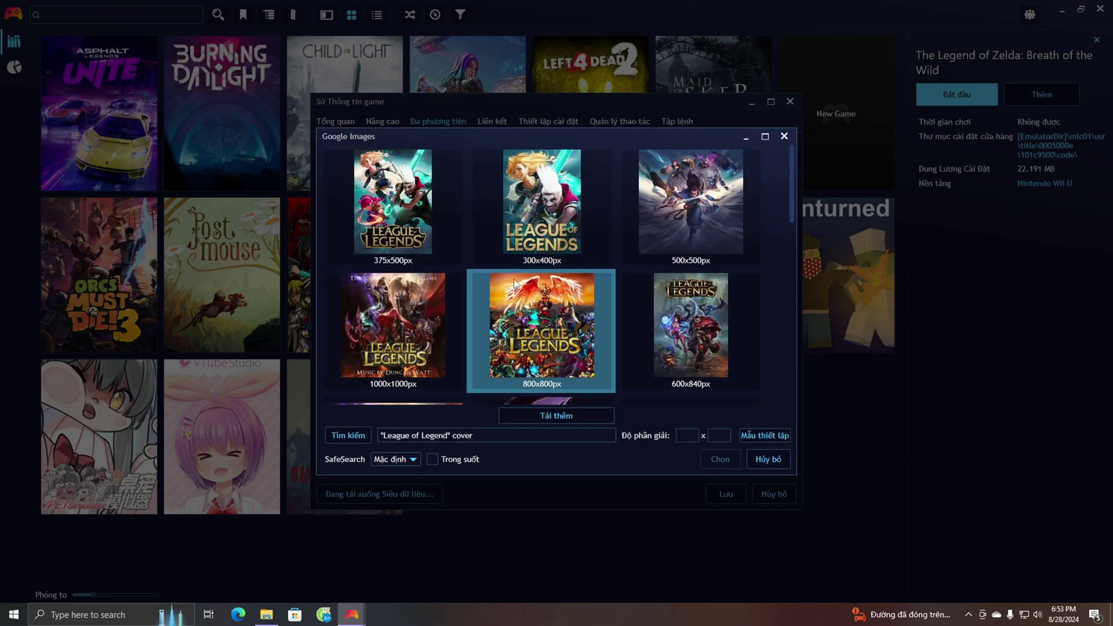
scroll(739, 294, down, 5)
scroll(638, 284, up, 3)
click(541, 252)
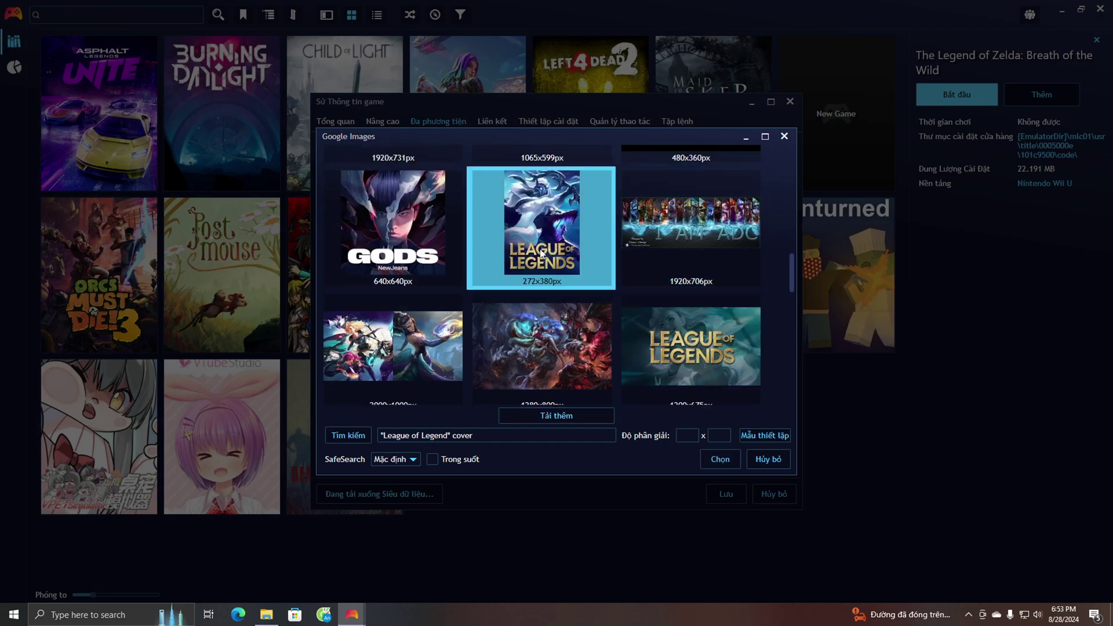
click(721, 459)
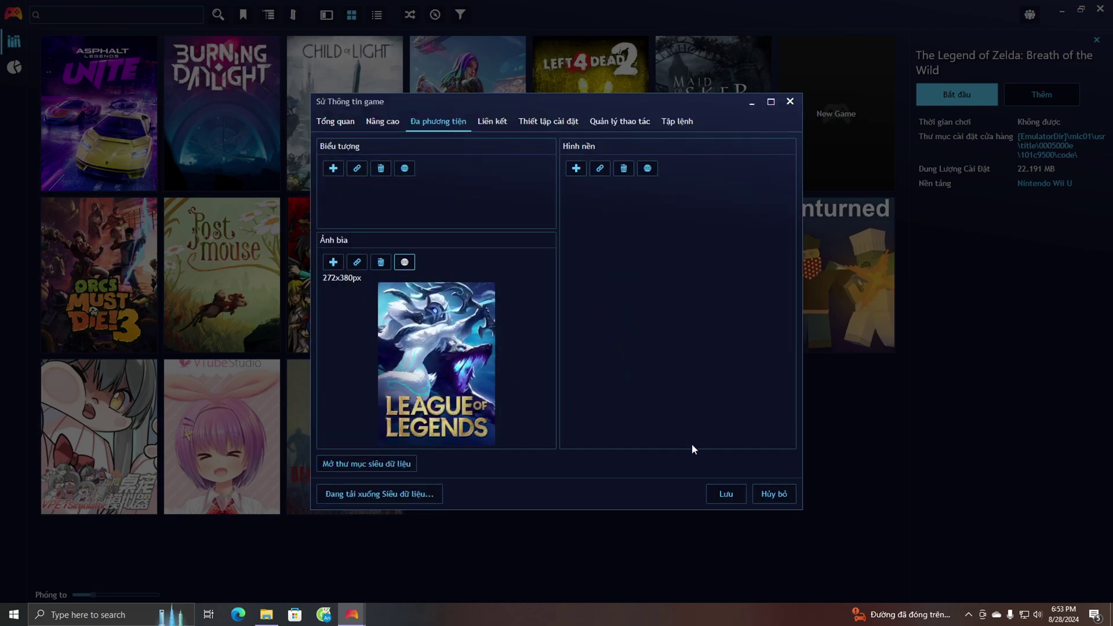
click(728, 498)
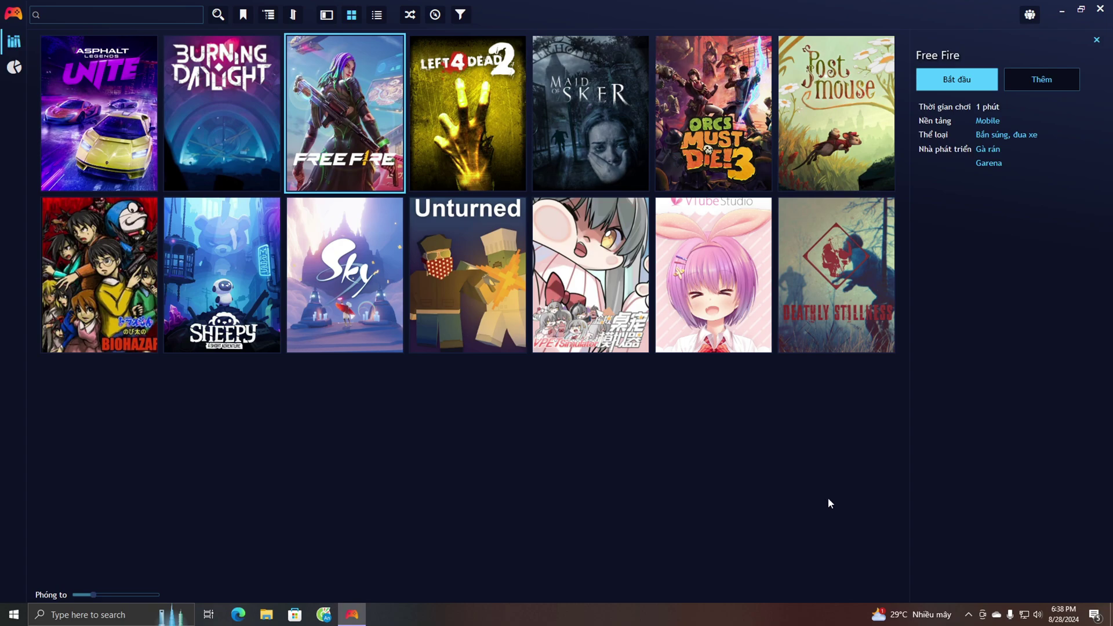
- Add a new emulator to the emulator configuration, name it Cemu, and set its emulator specification to Cemu
click(14, 14)
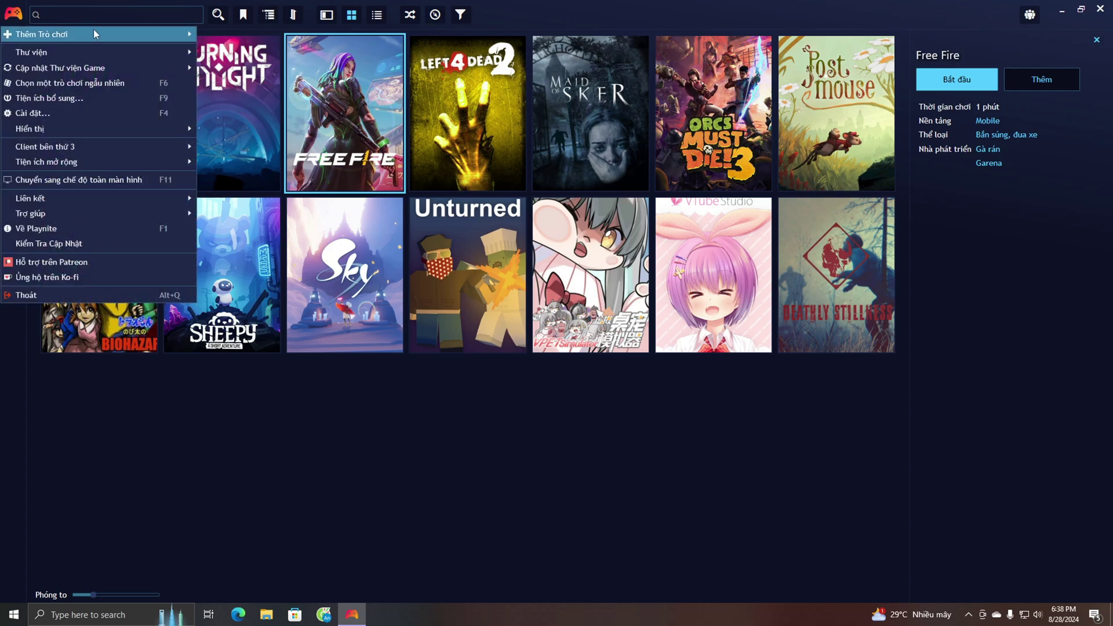
mouse_move(101, 58)
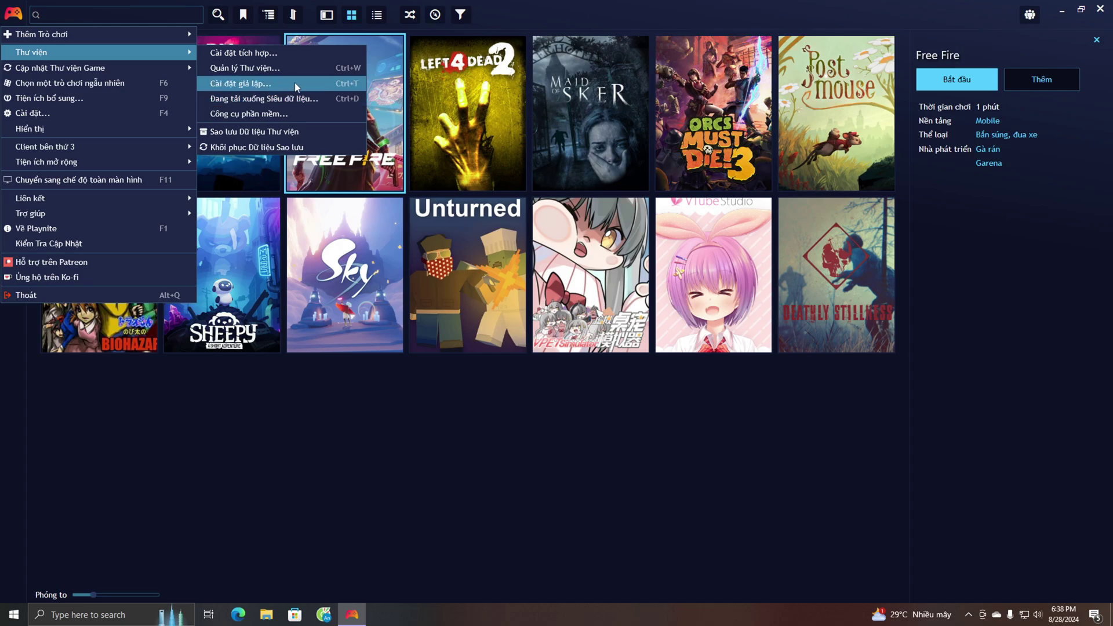
click(313, 84)
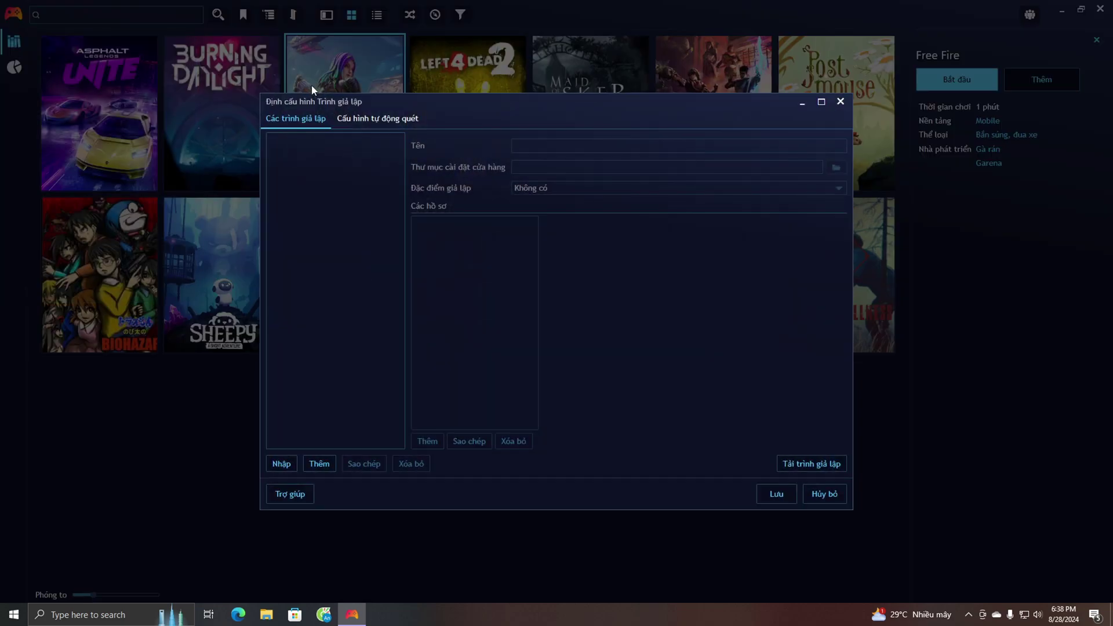
click(320, 464)
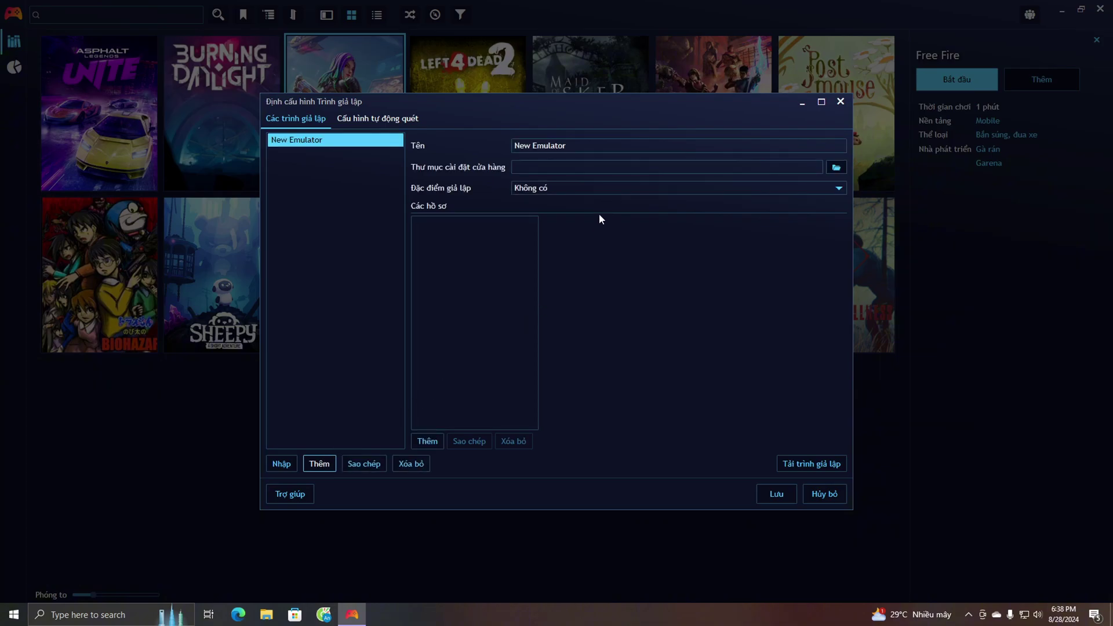
click(637, 148)
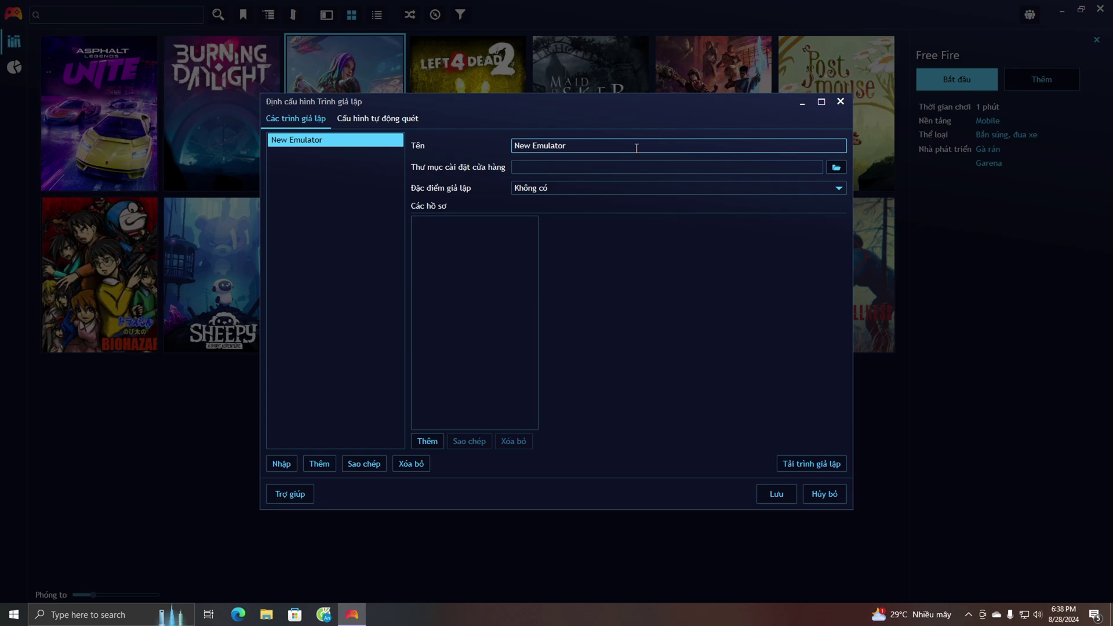
key(ctrl+a)
text(Cemu)
click(839, 189)
scroll(552, 307, down, 2)
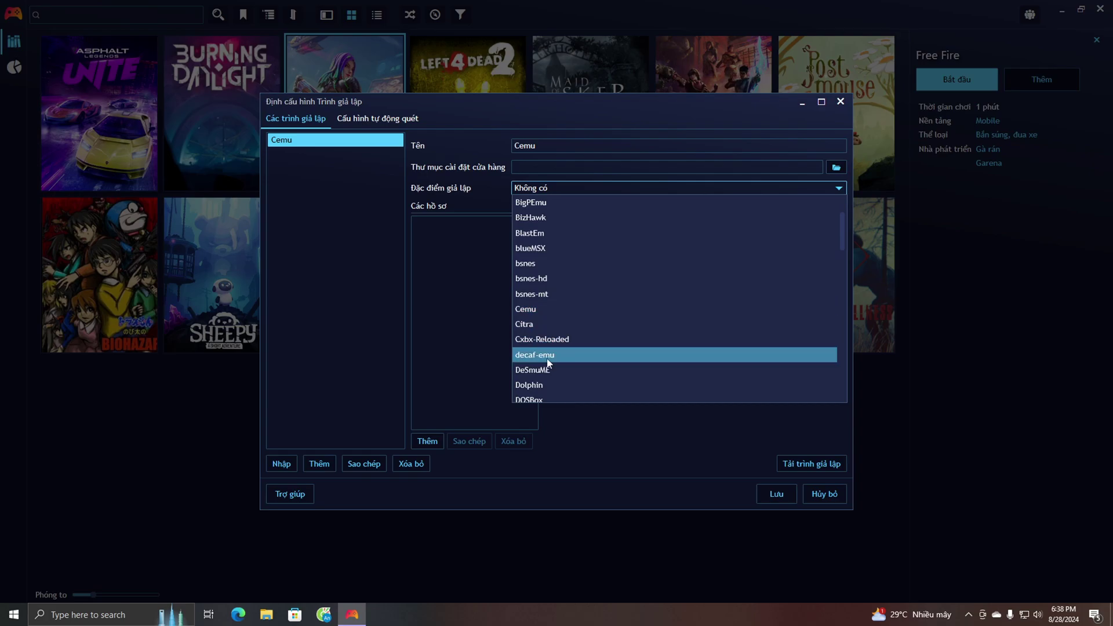
click(531, 315)
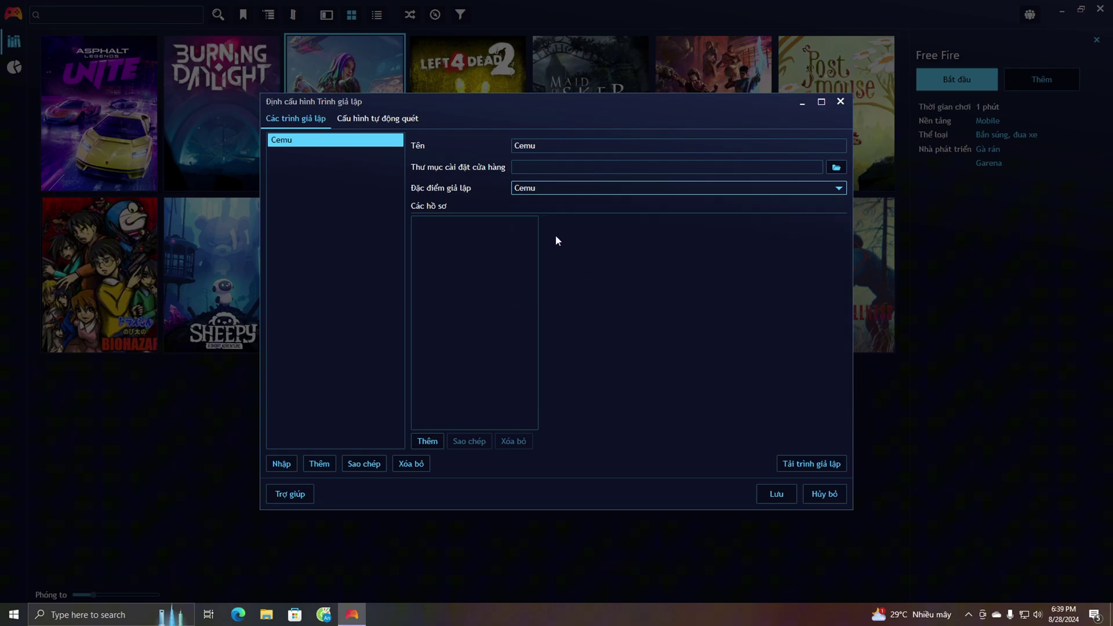
- Set the Cemu emulator's installation folder to D:\Tool\cemu_1.26.2
click(838, 166)
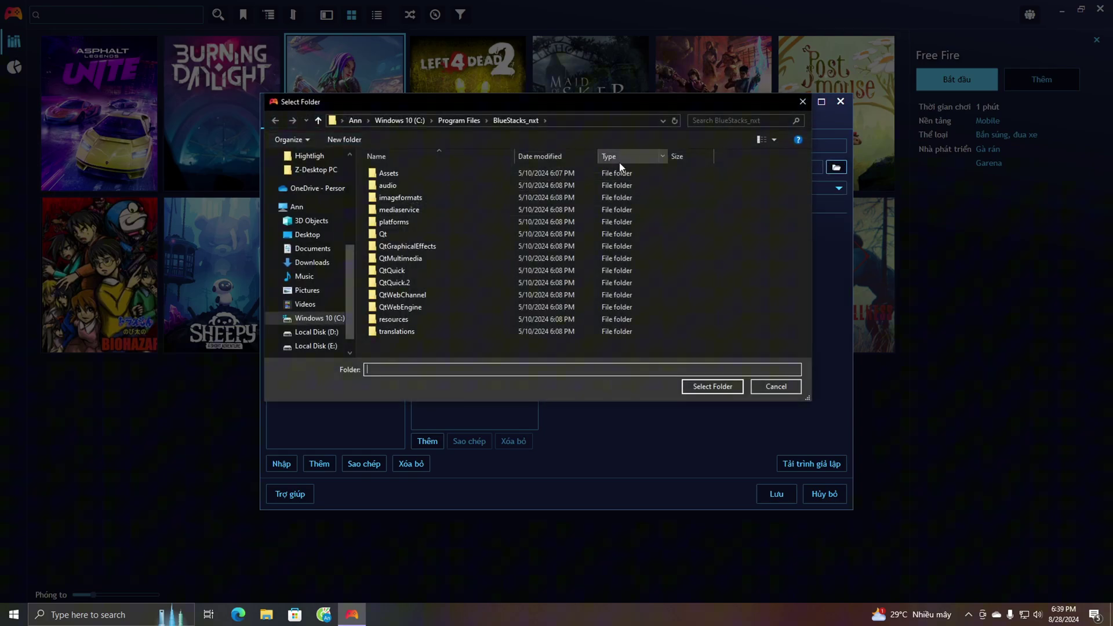
click(314, 334)
double_click(400, 269)
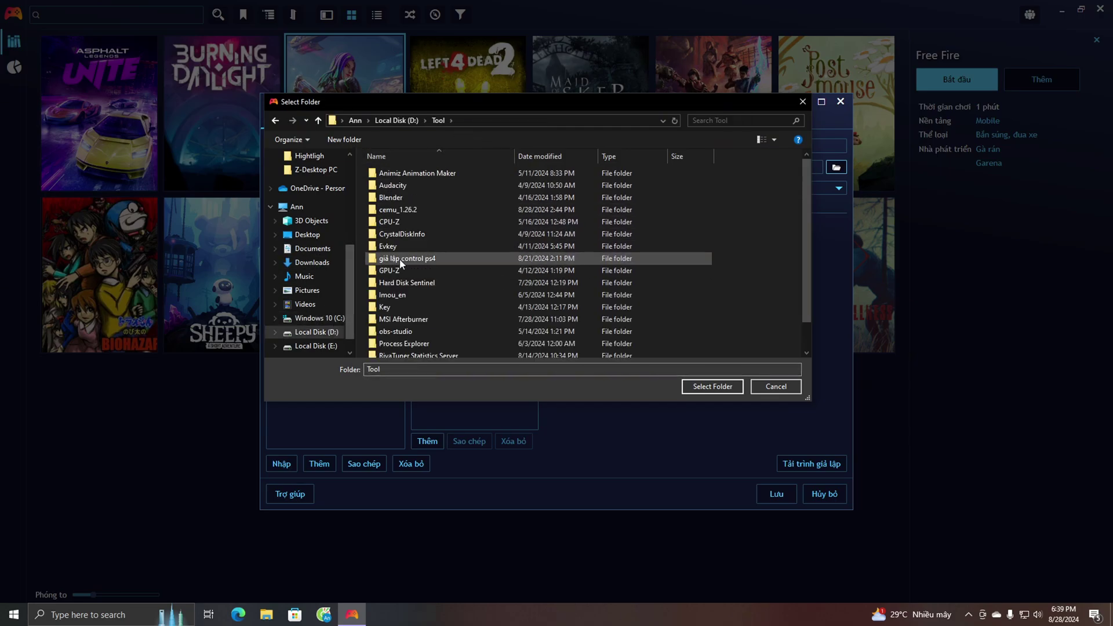
click(400, 211)
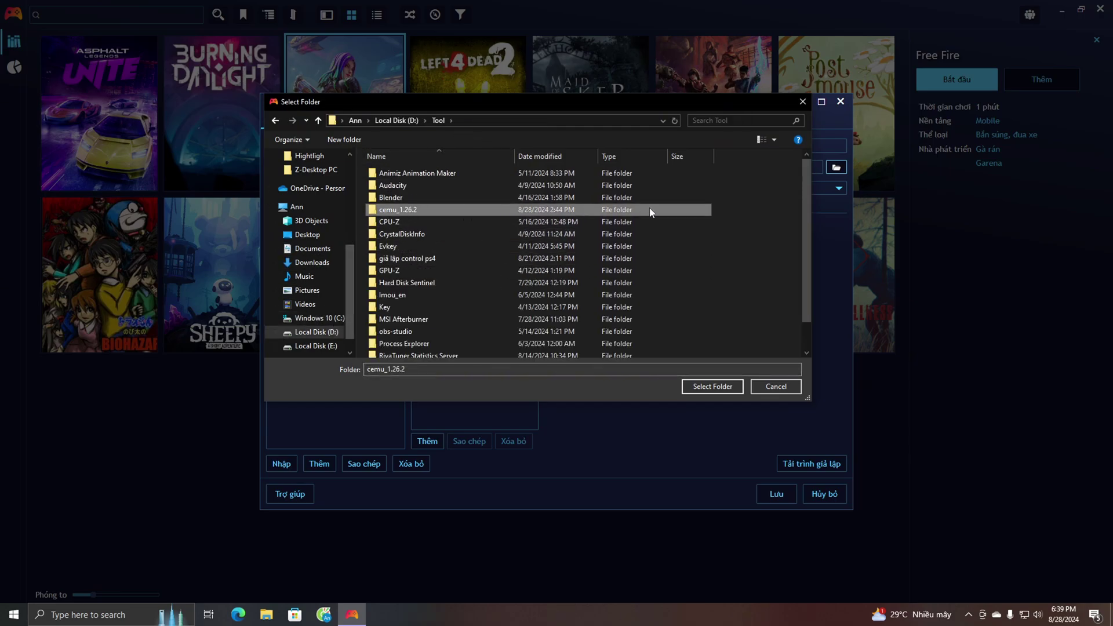
click(723, 389)
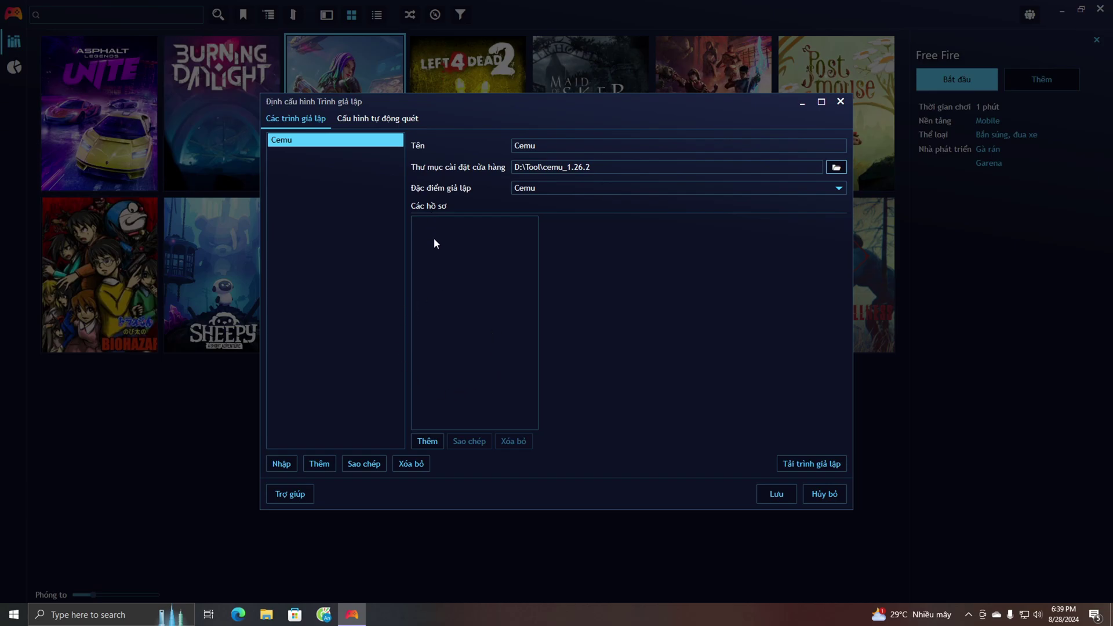
- Add the built-in Default profile to the Cemu emulator and save the emulator configuration
click(416, 444)
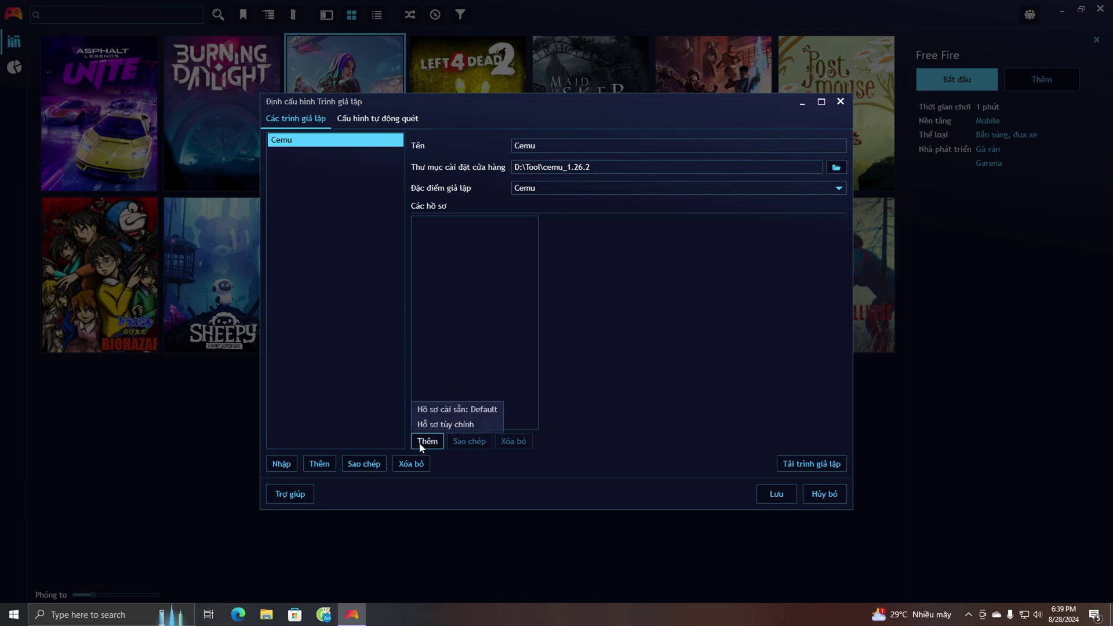
click(457, 409)
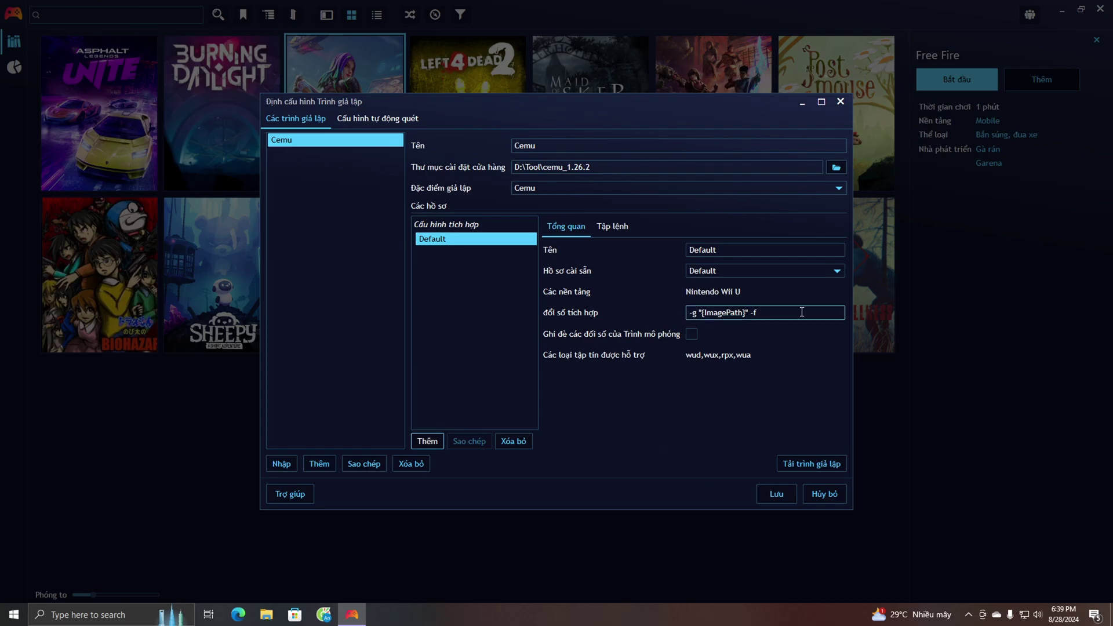
click(765, 271)
click(766, 285)
click(815, 250)
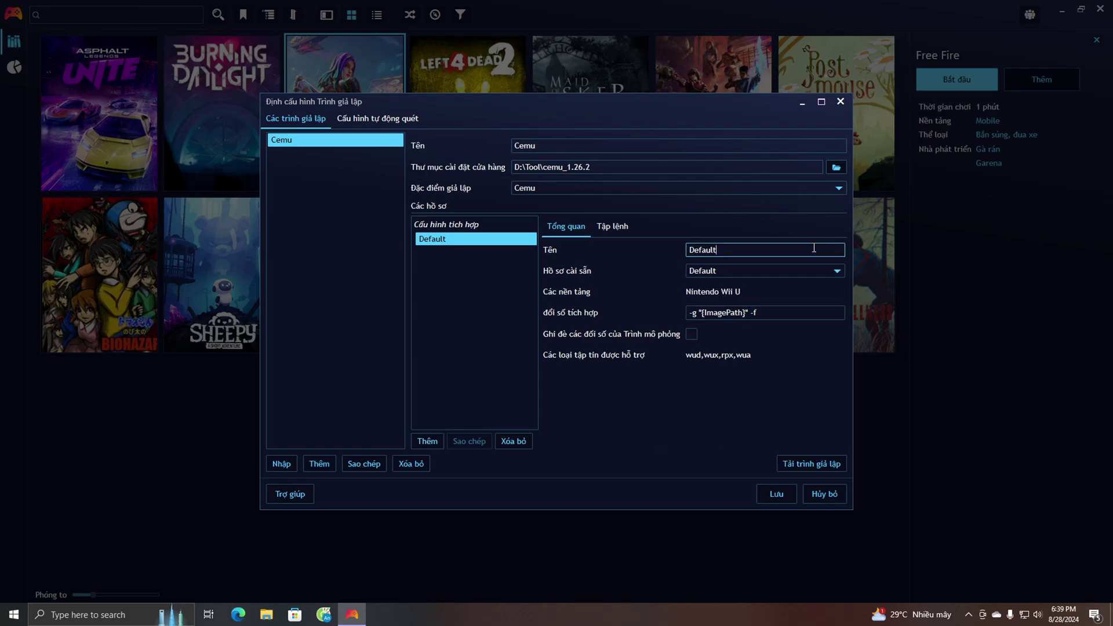
click(776, 495)
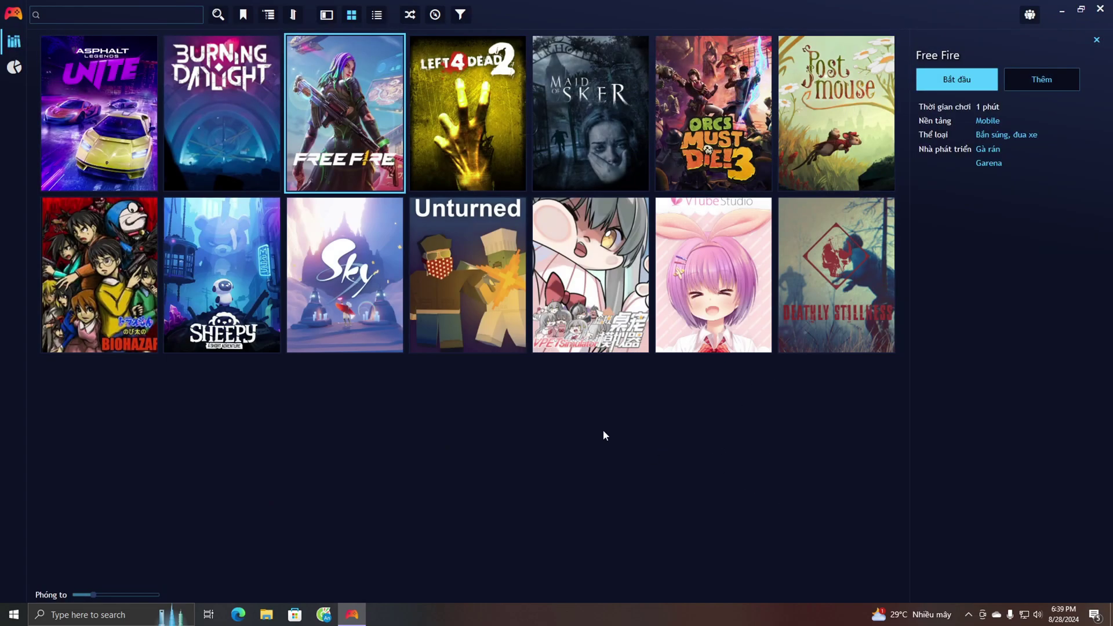
- Start adding emulated games and create a scanner that uses the Cemu emulator with the Default profile
click(14, 14)
mouse_move(72, 36)
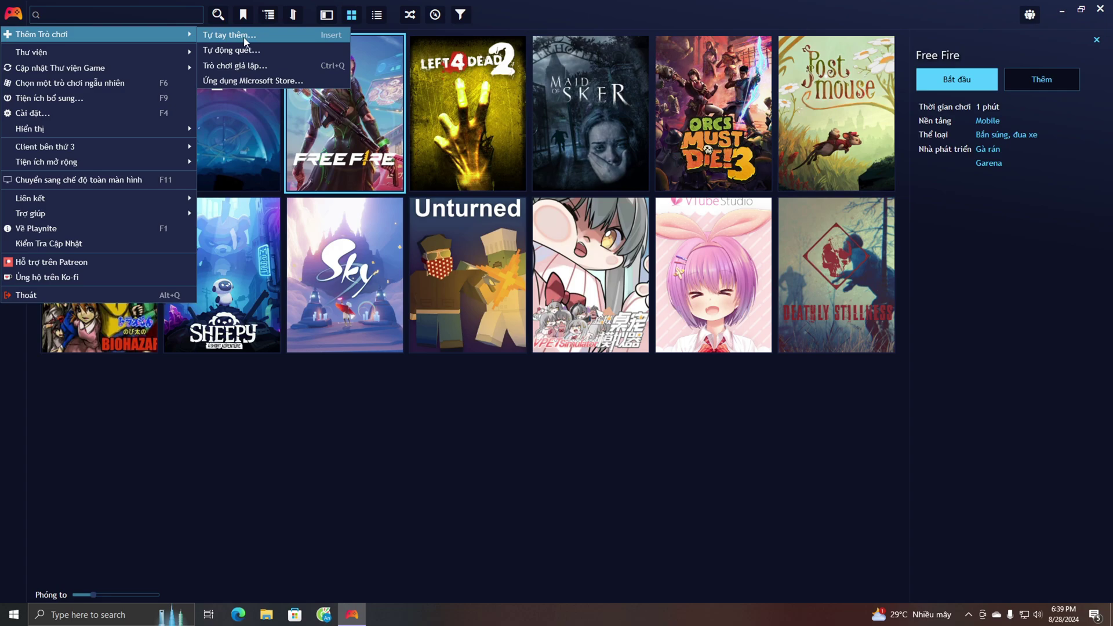
click(321, 67)
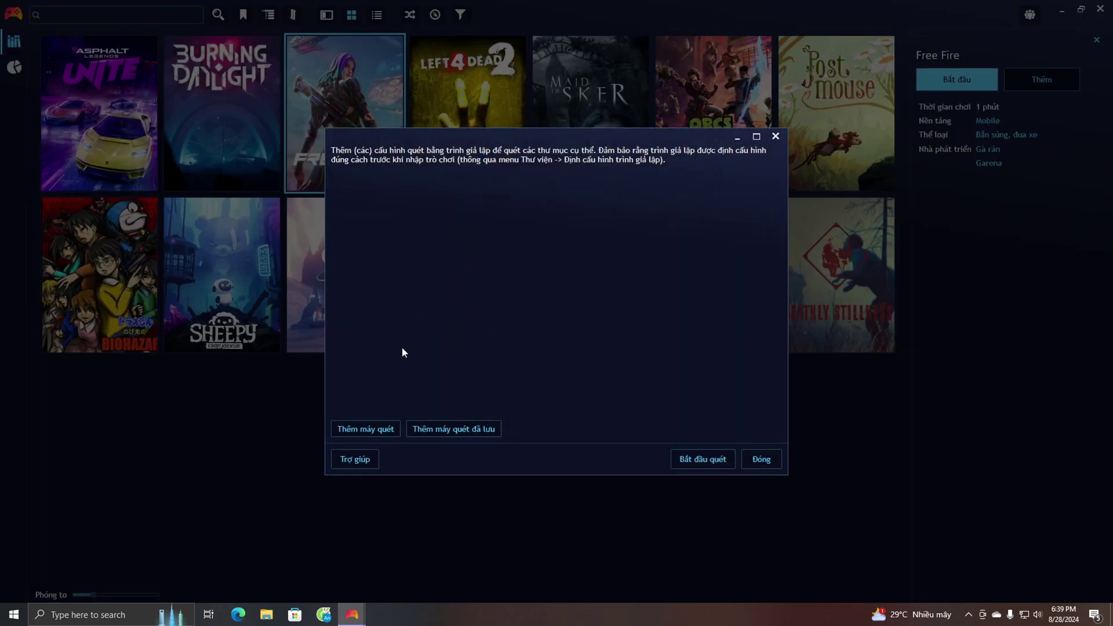
click(384, 432)
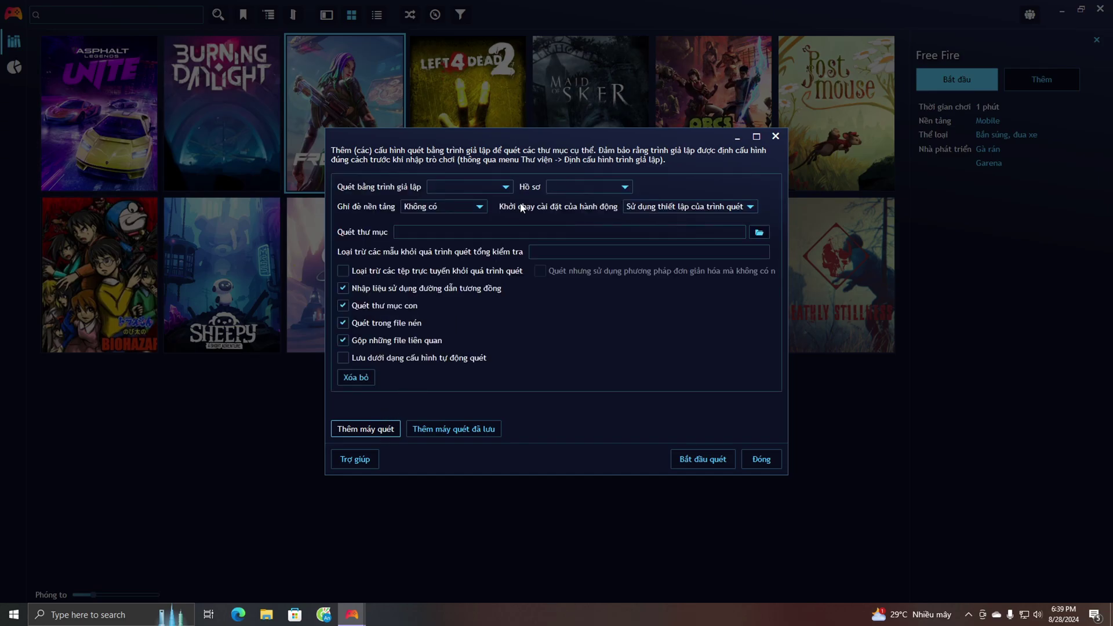
click(510, 186)
click(496, 199)
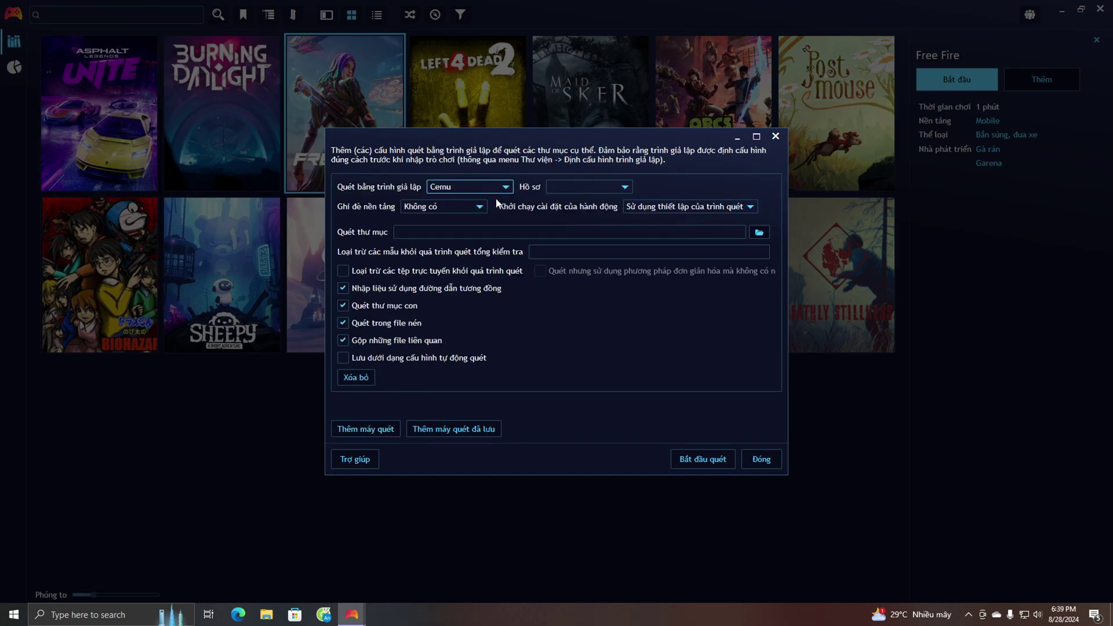
click(621, 188)
click(582, 204)
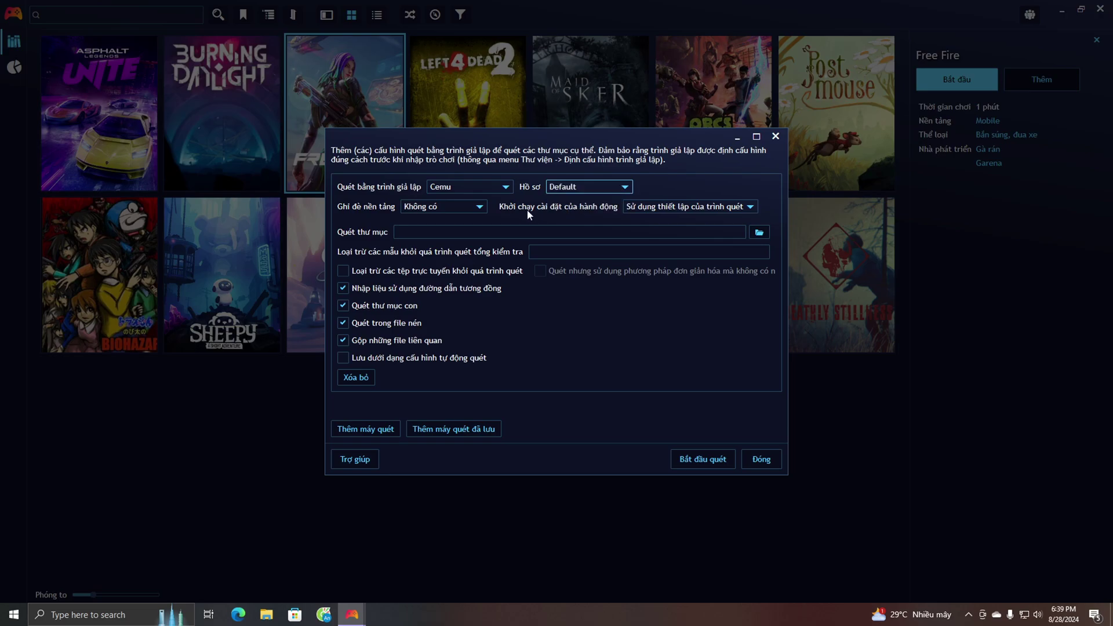
- Set the scanner's platform override to Nintendo Wii U
click(478, 209)
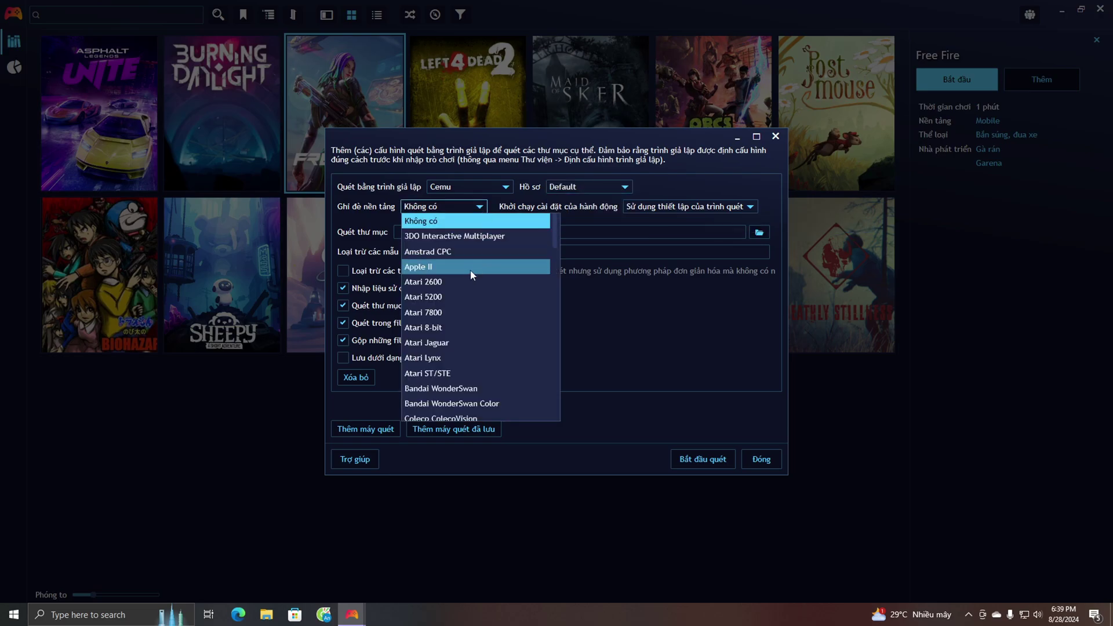
scroll(482, 296, down, 5)
scroll(483, 304, down, 4)
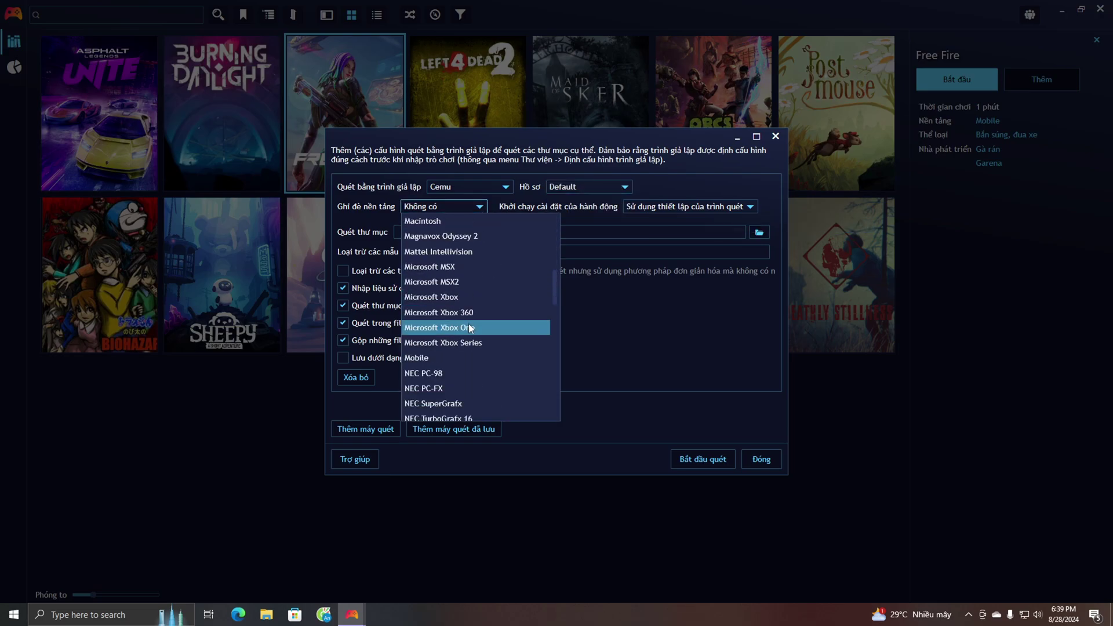
scroll(460, 333, down, 4)
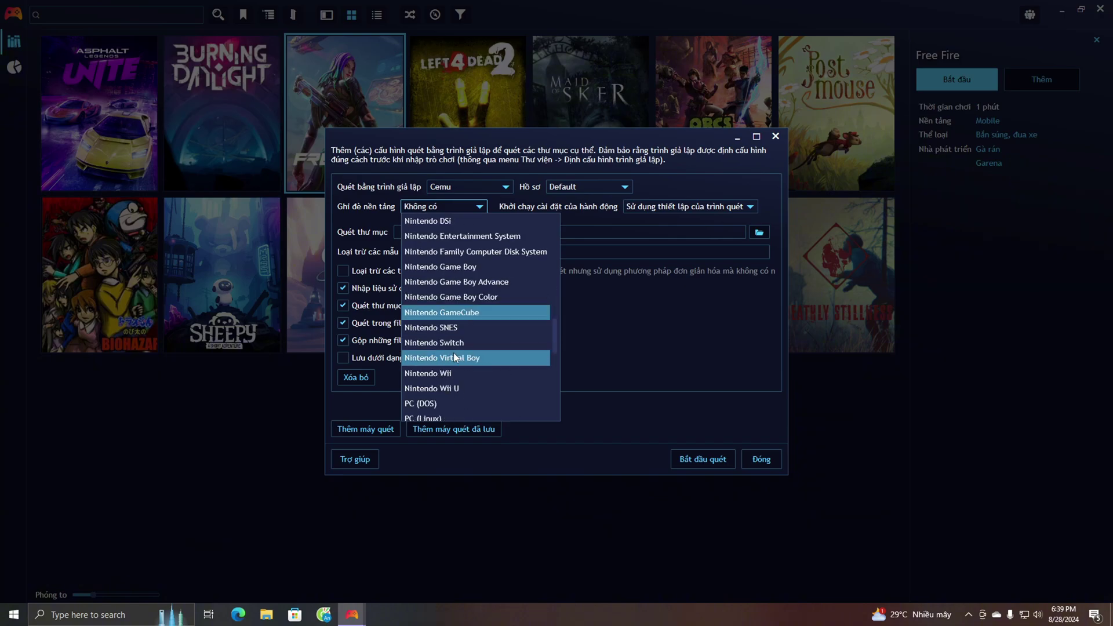
click(457, 392)
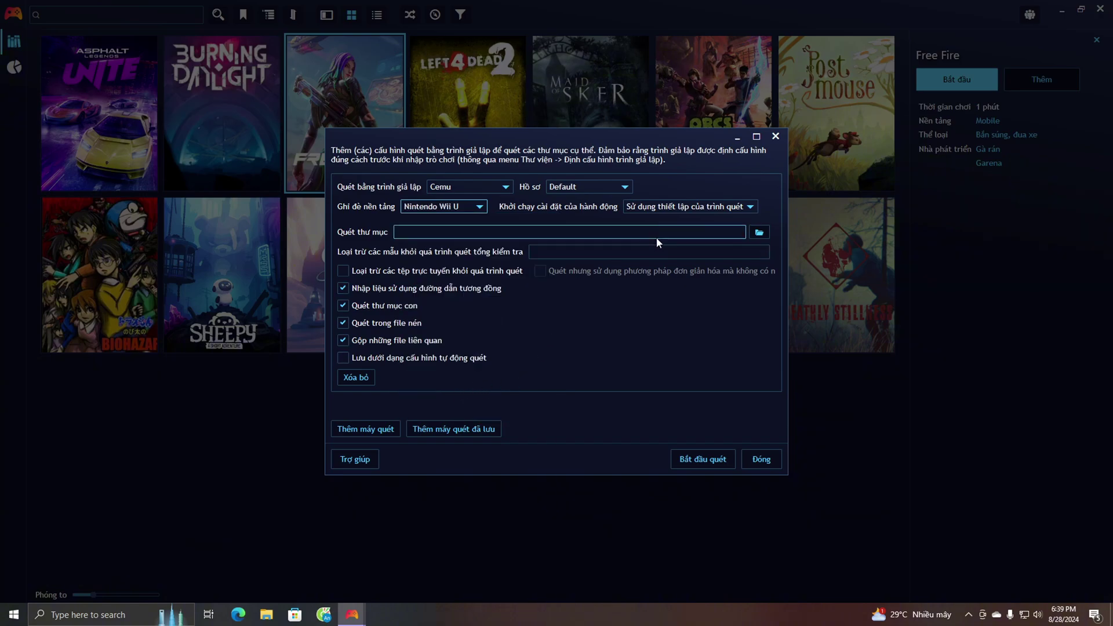
- Set the scanner's scan folder to D:\Tool\cemu_1.26.2
click(758, 232)
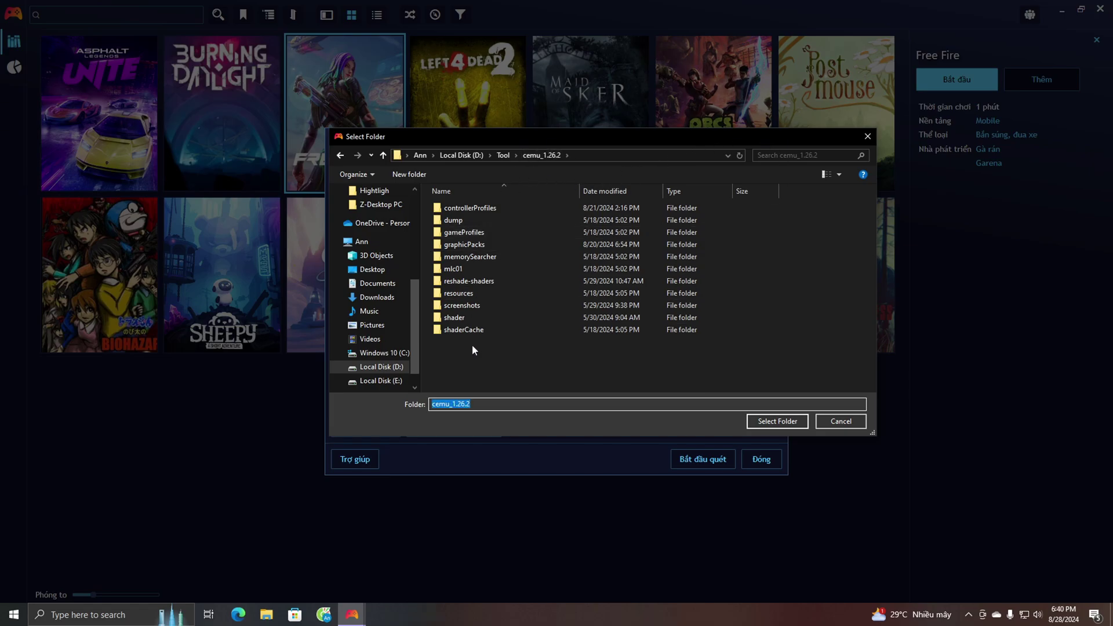
click(503, 155)
scroll(493, 290, down, 1)
scroll(493, 290, up, 1)
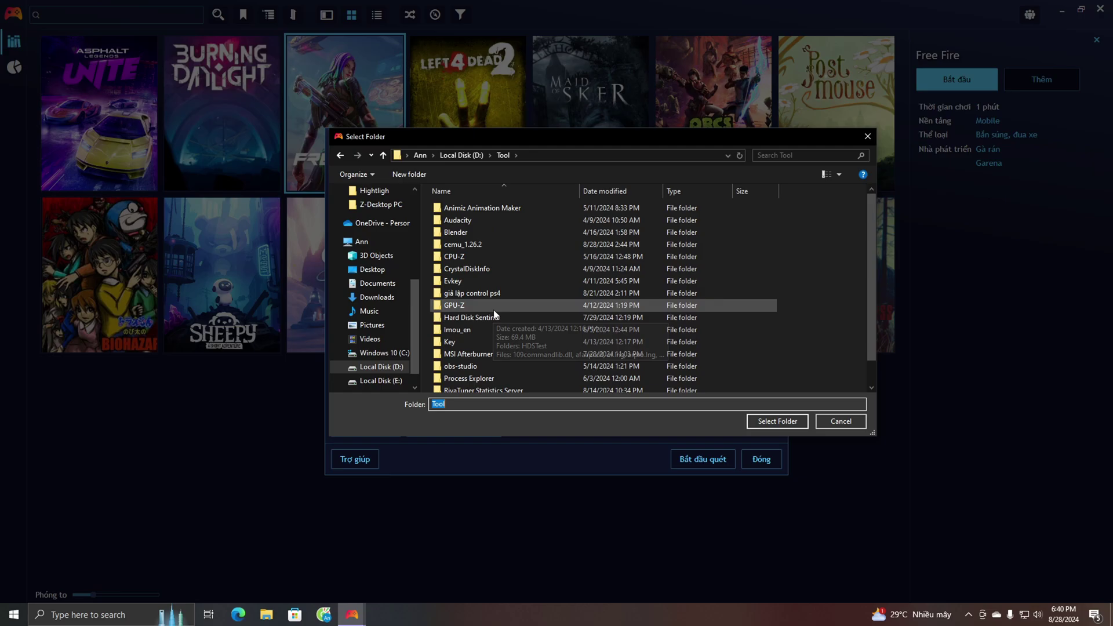
click(467, 244)
click(760, 422)
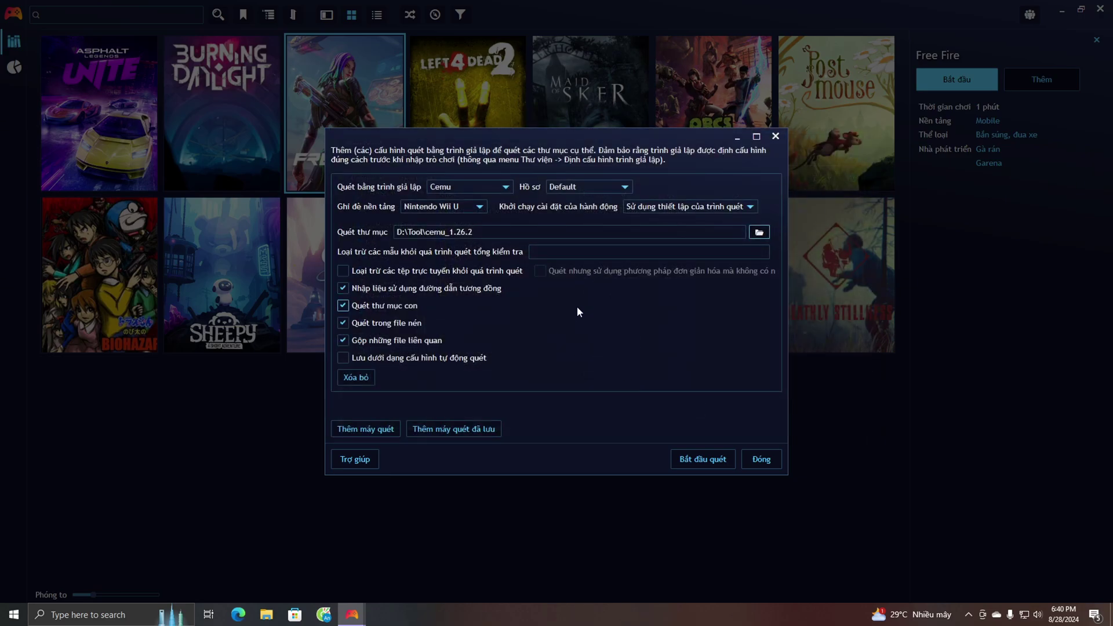
- Run the scan, import cafe ITF AppFramework rt and U-King, and select each imported game in the library
click(679, 462)
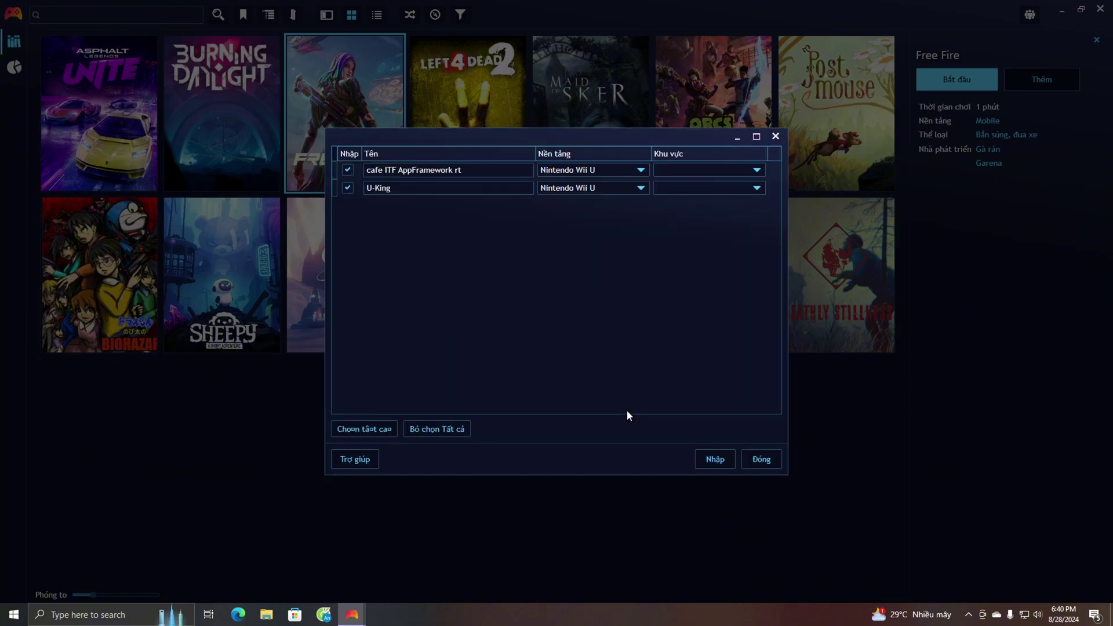
click(703, 463)
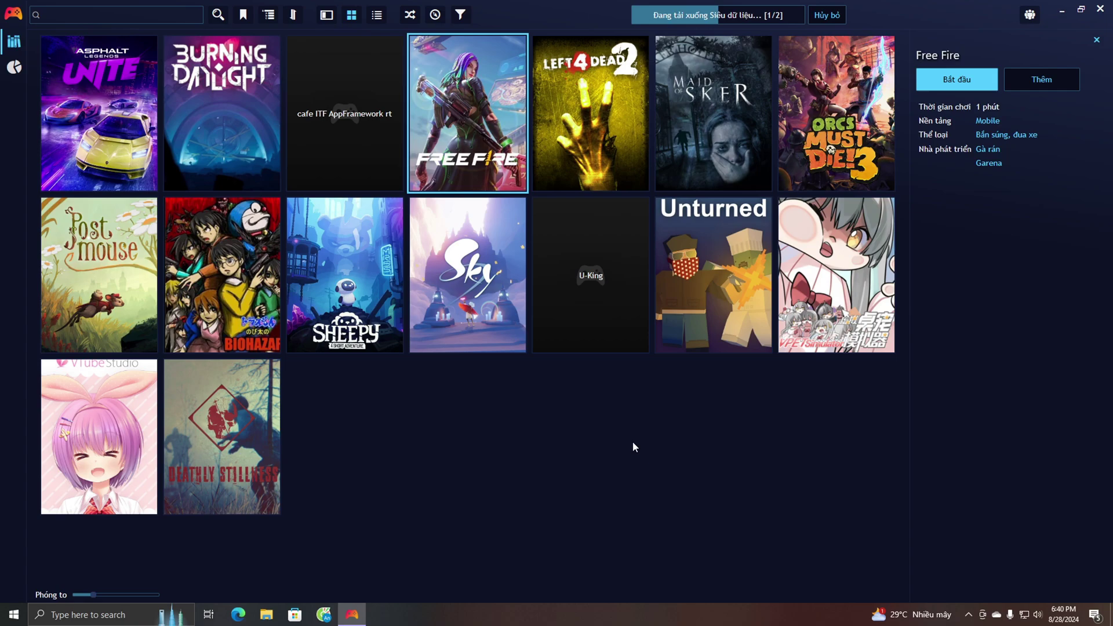
click(618, 321)
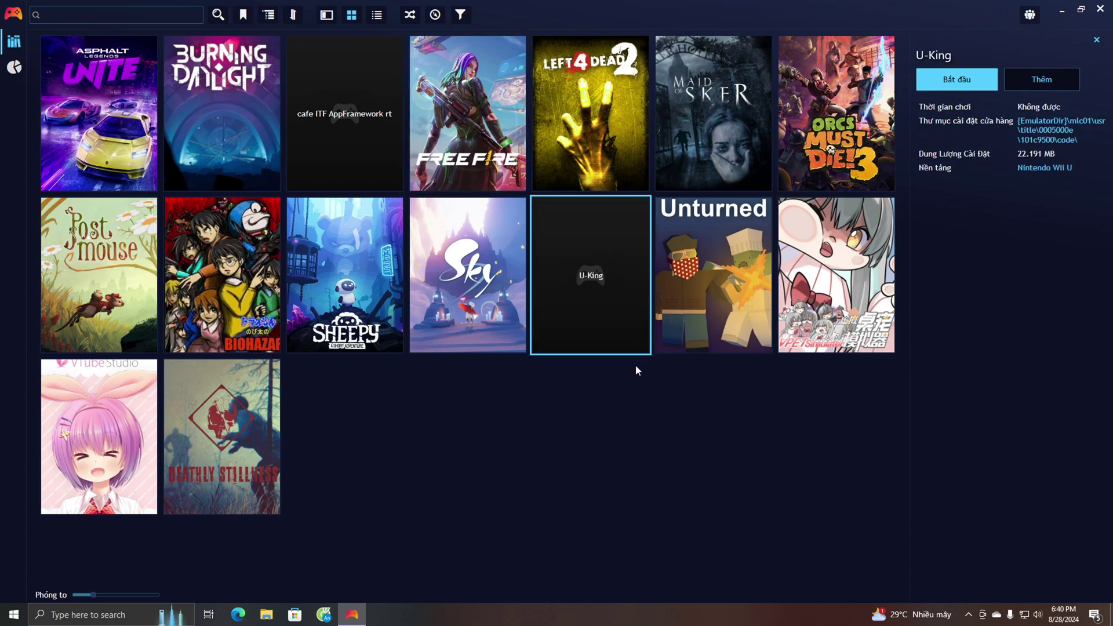
click(366, 177)
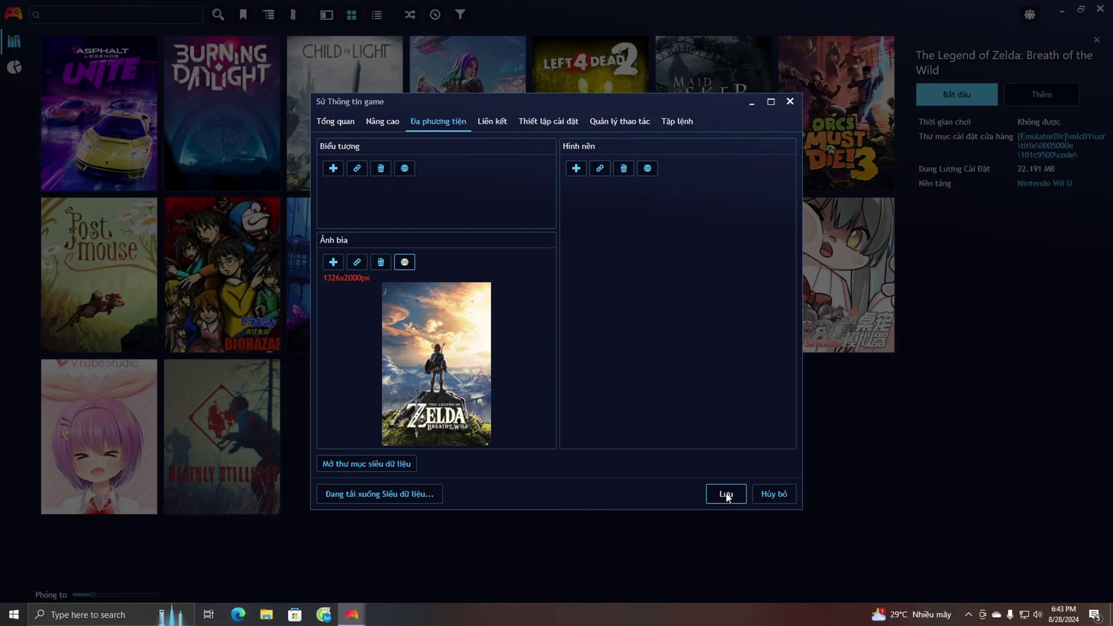
- Save the The Legend of Zelda: Breath of the Wild entry with its cover and expand the Game Mobile group
click(725, 495)
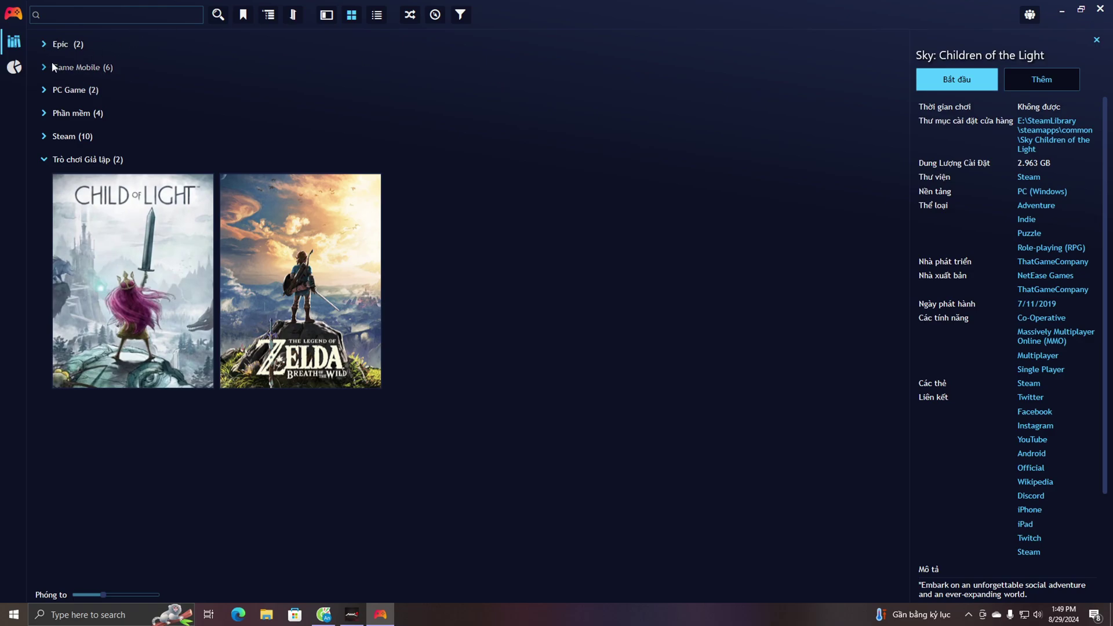
click(52, 67)
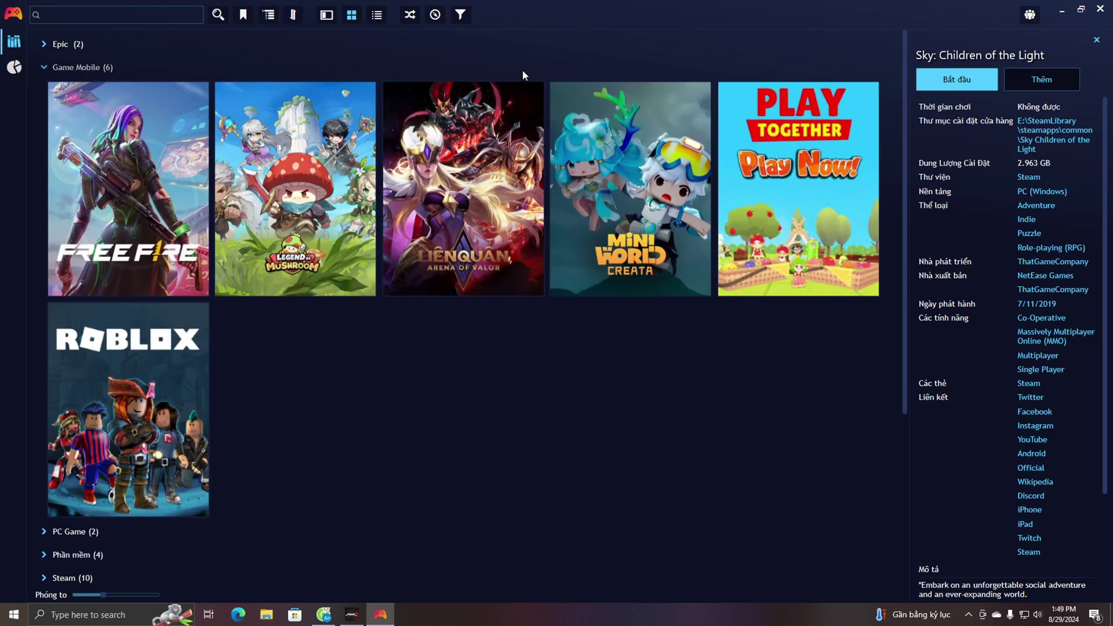